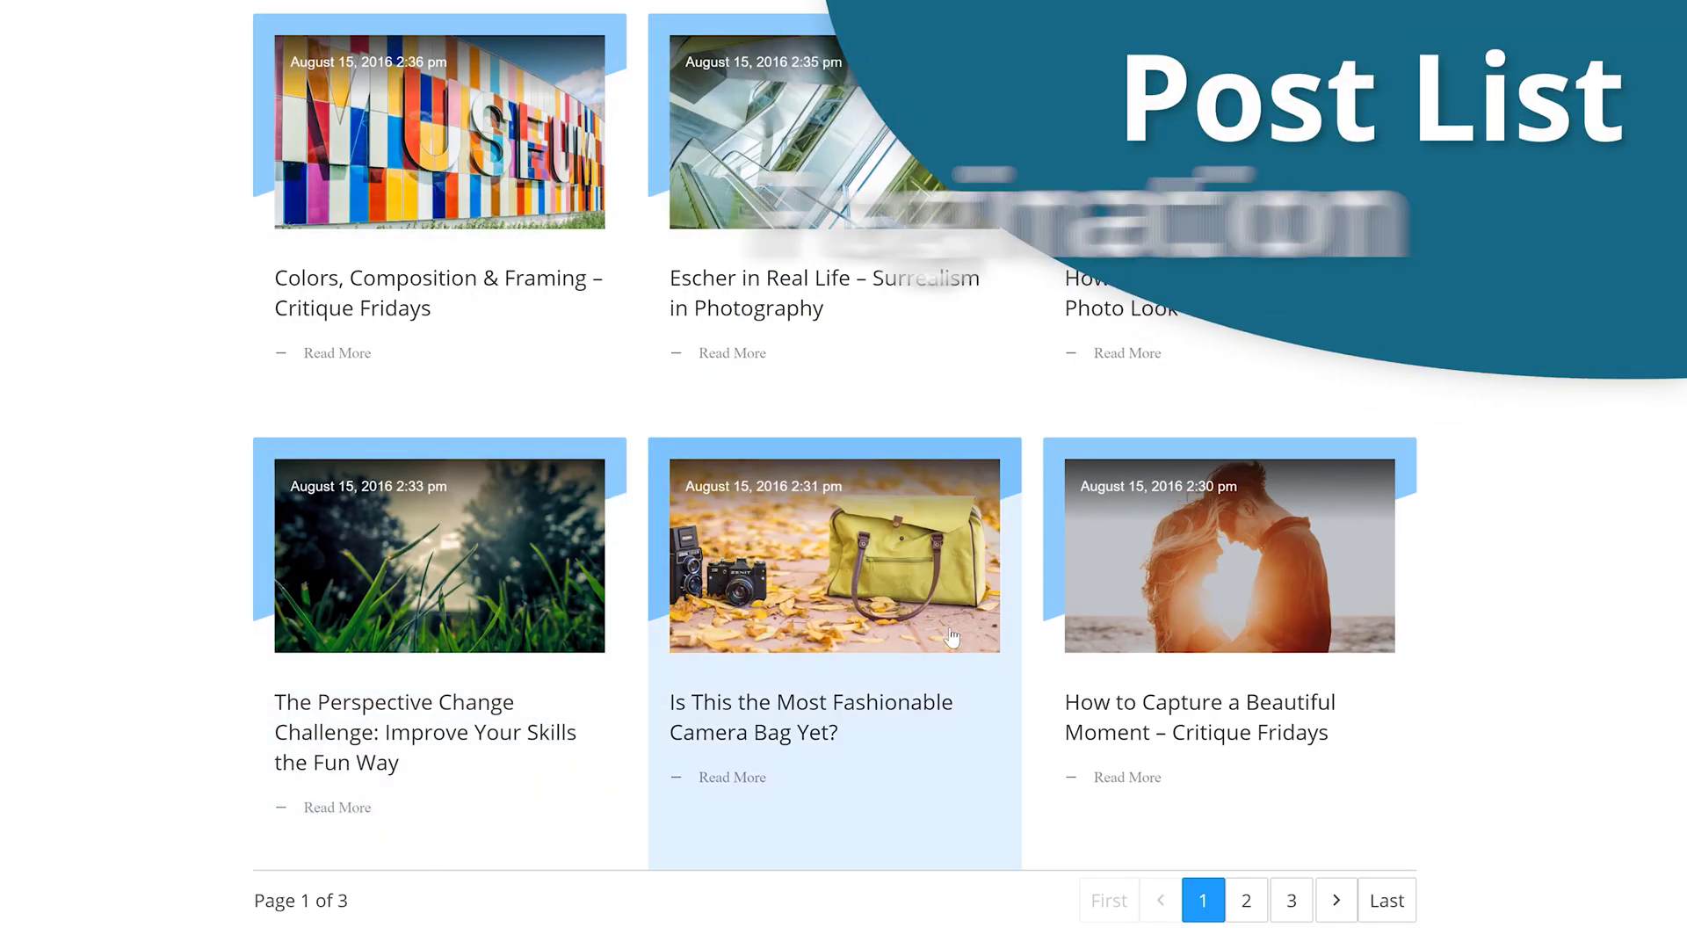
Load the second page of posts, link each post item to its content, and choose ActiveCampaign
click(1245, 901)
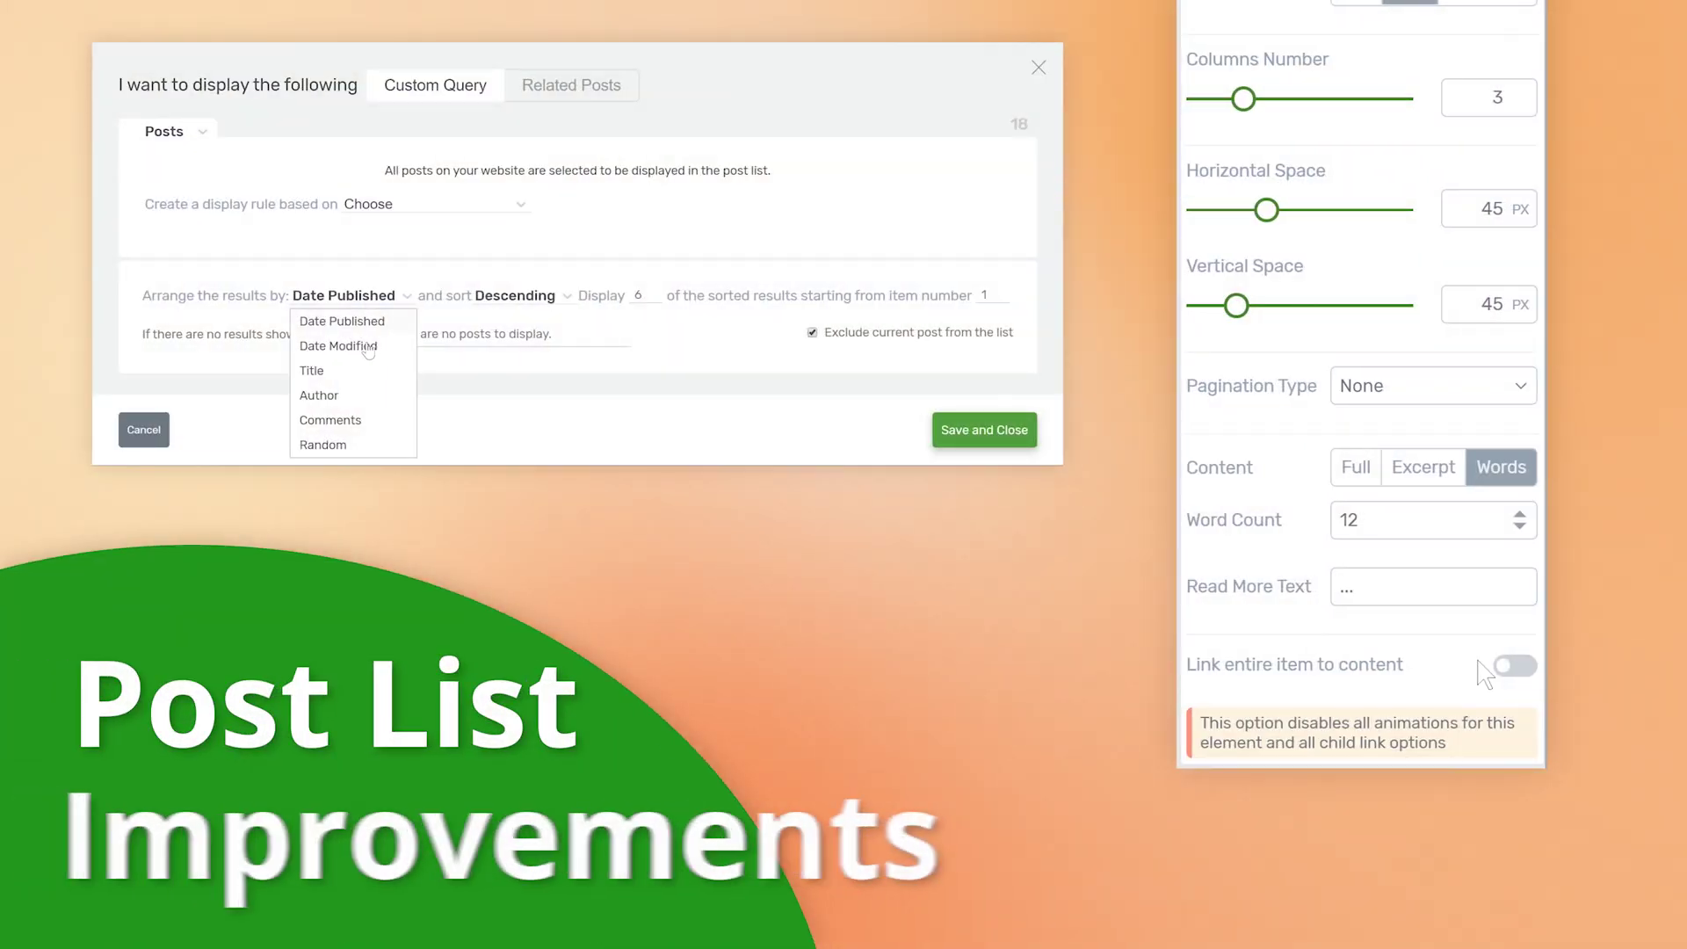
click(1523, 672)
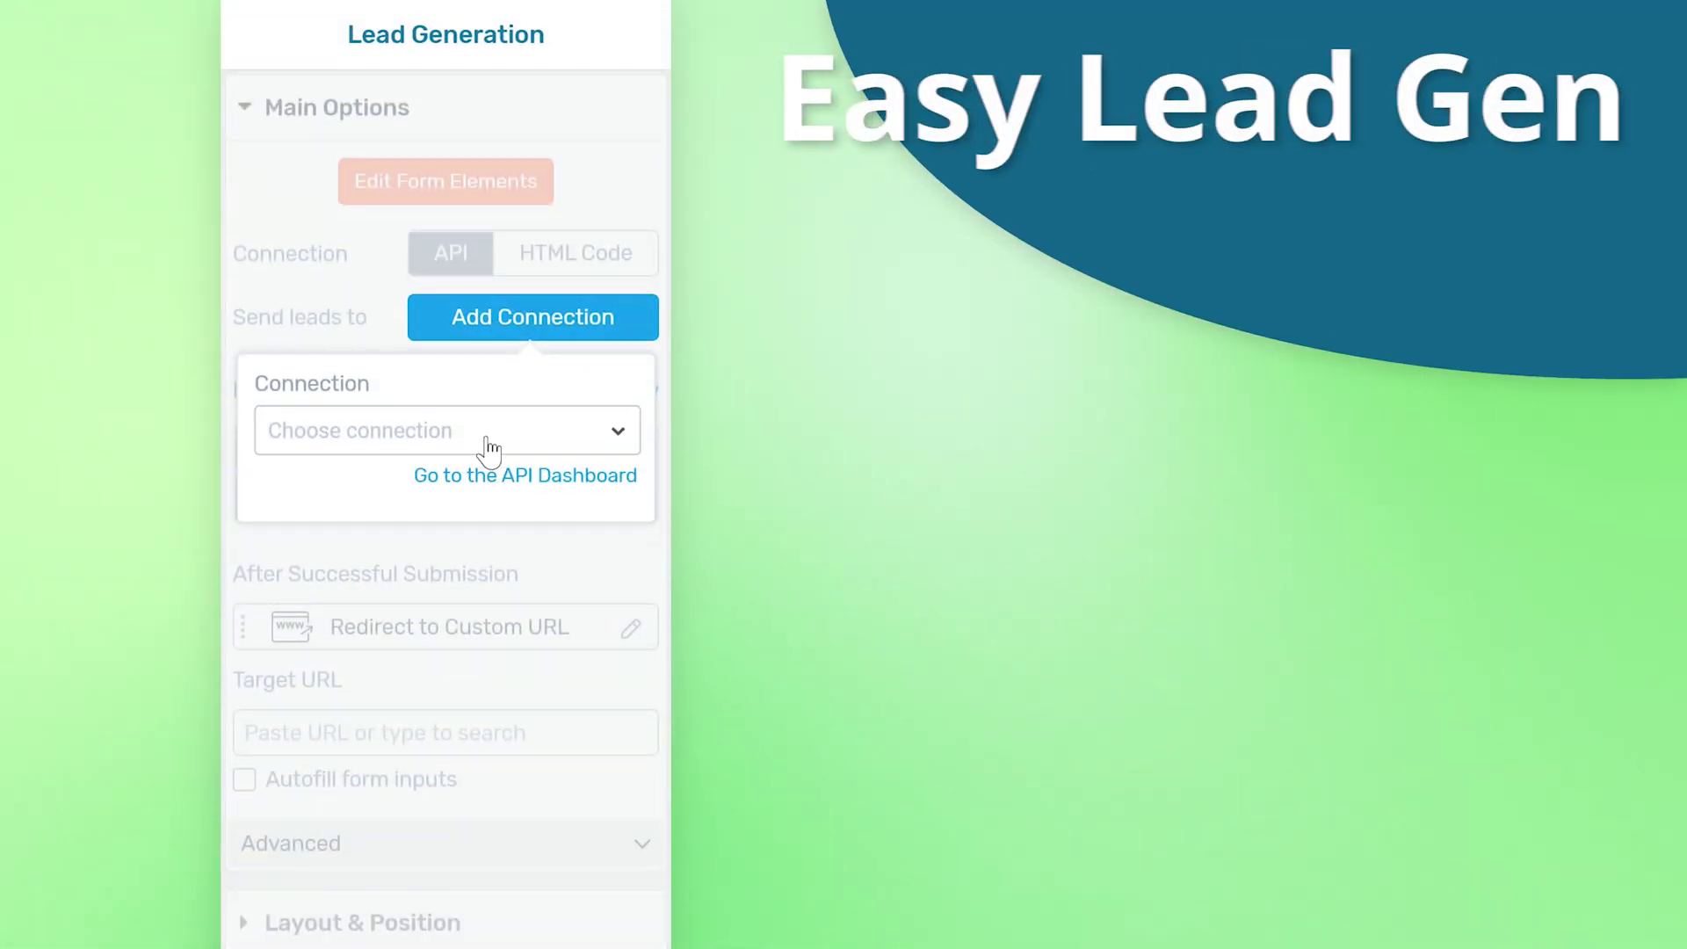
click(489, 450)
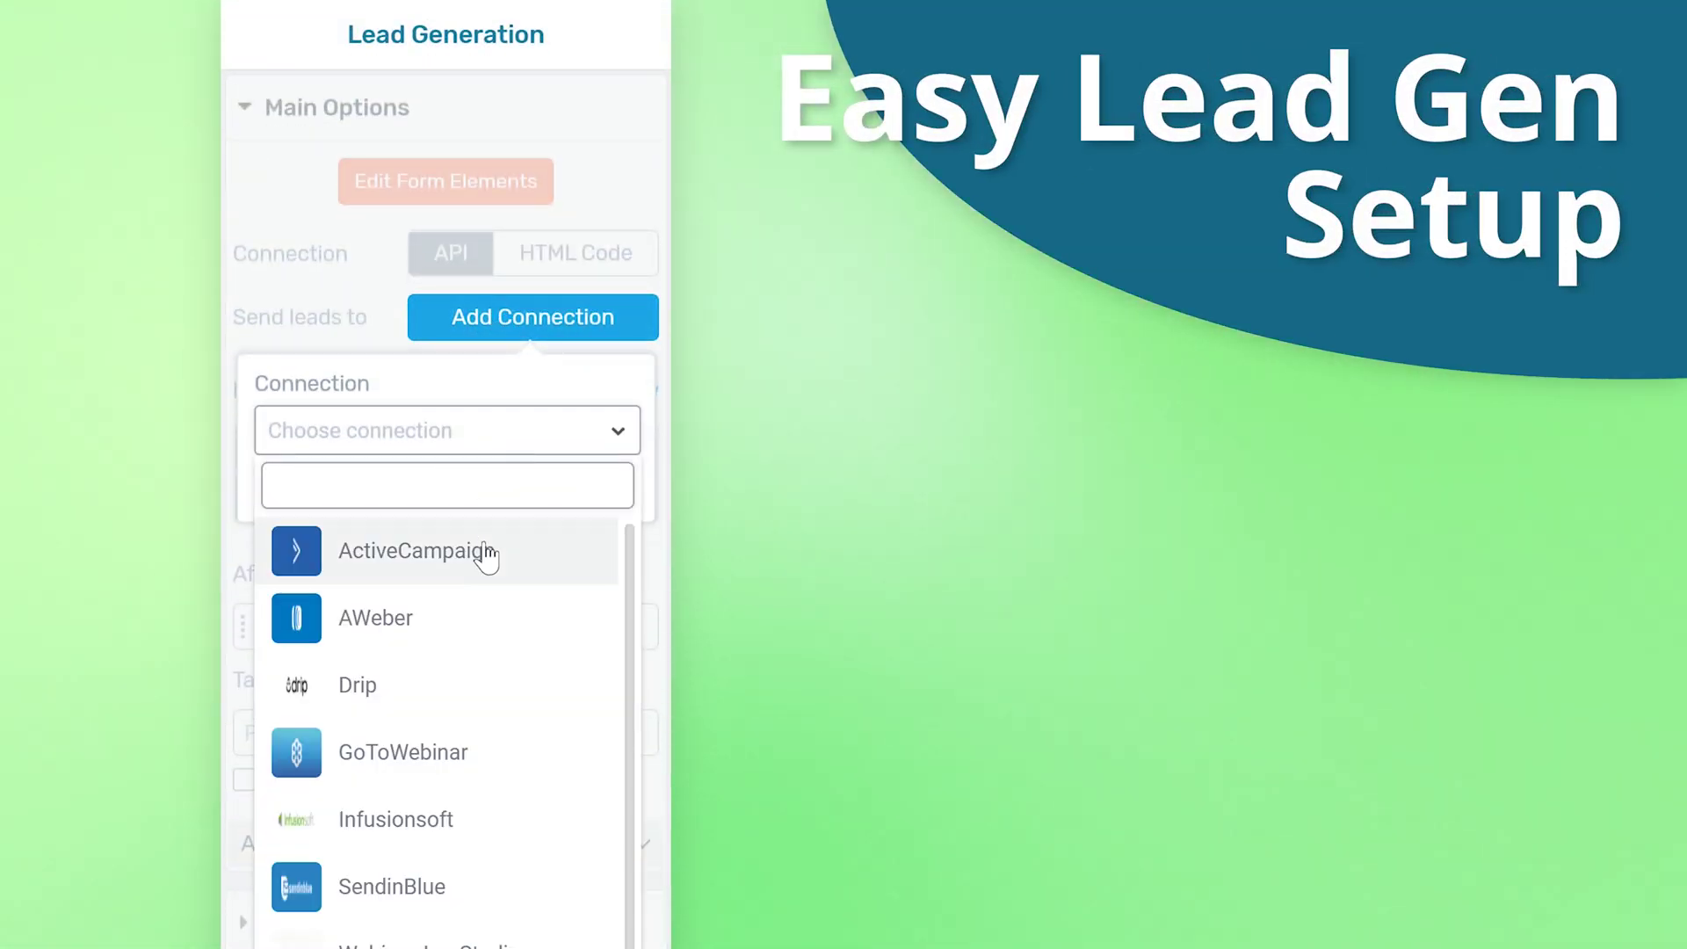
Add 'test tag' to the lead tags and begin entering 'another tag'
click(482, 553)
text(test tag)
key(Return)
text(another tag)
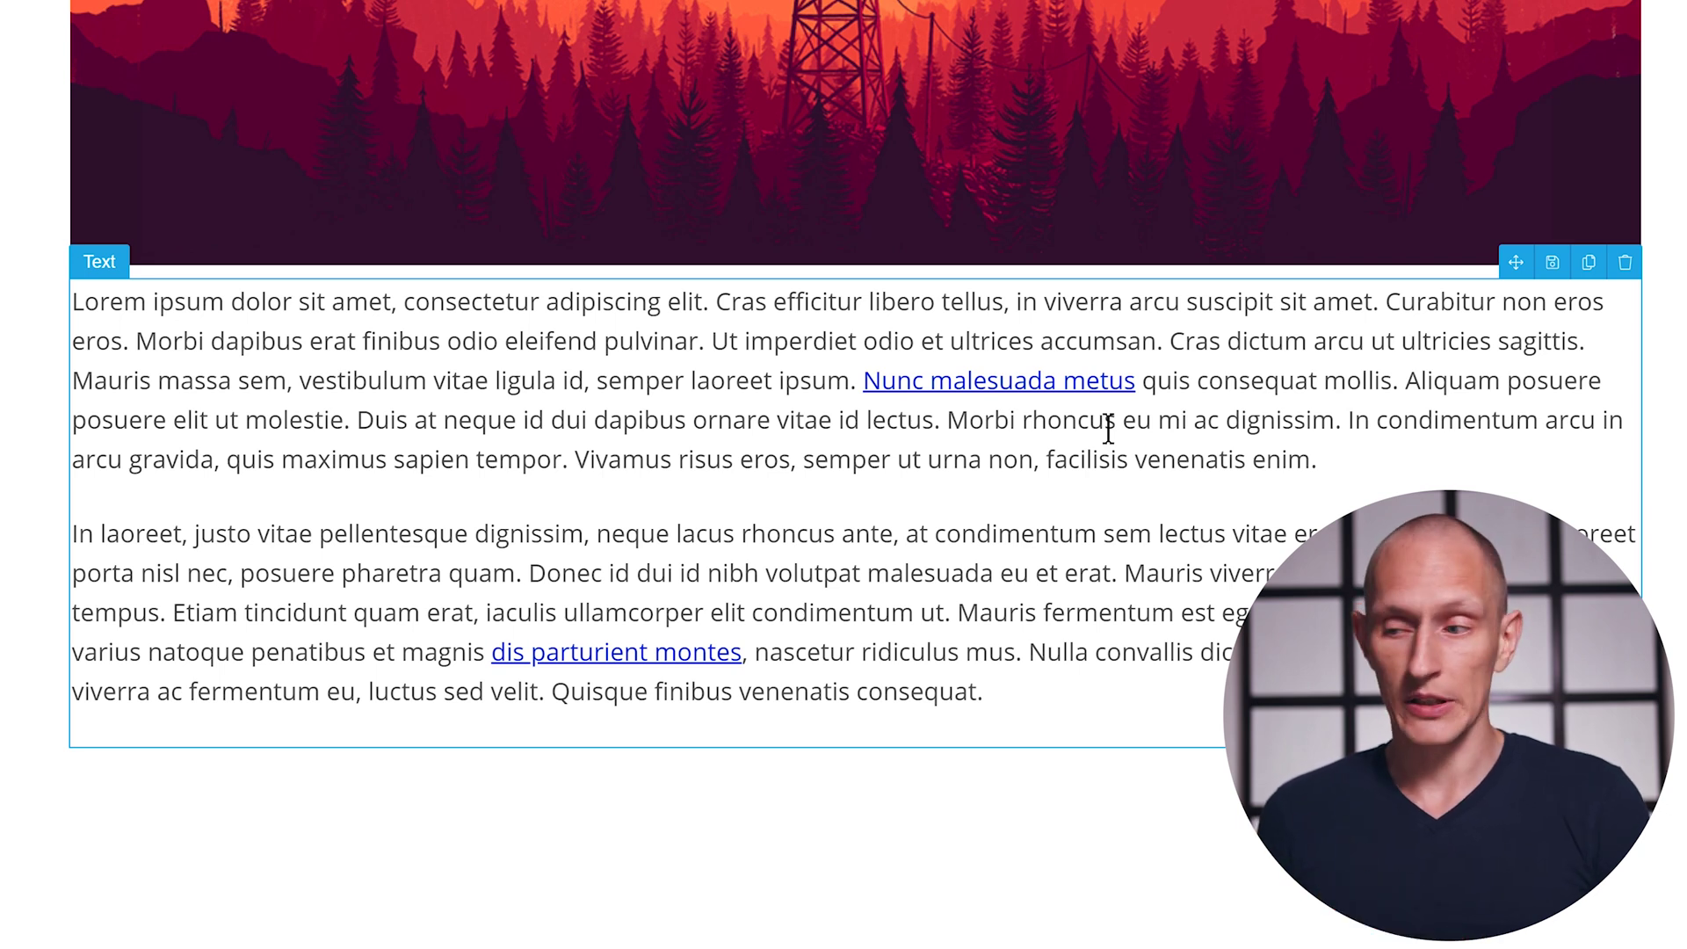
Recolour the Nunc malesuada metus link from blue to magenta #d010b3
click(1018, 386)
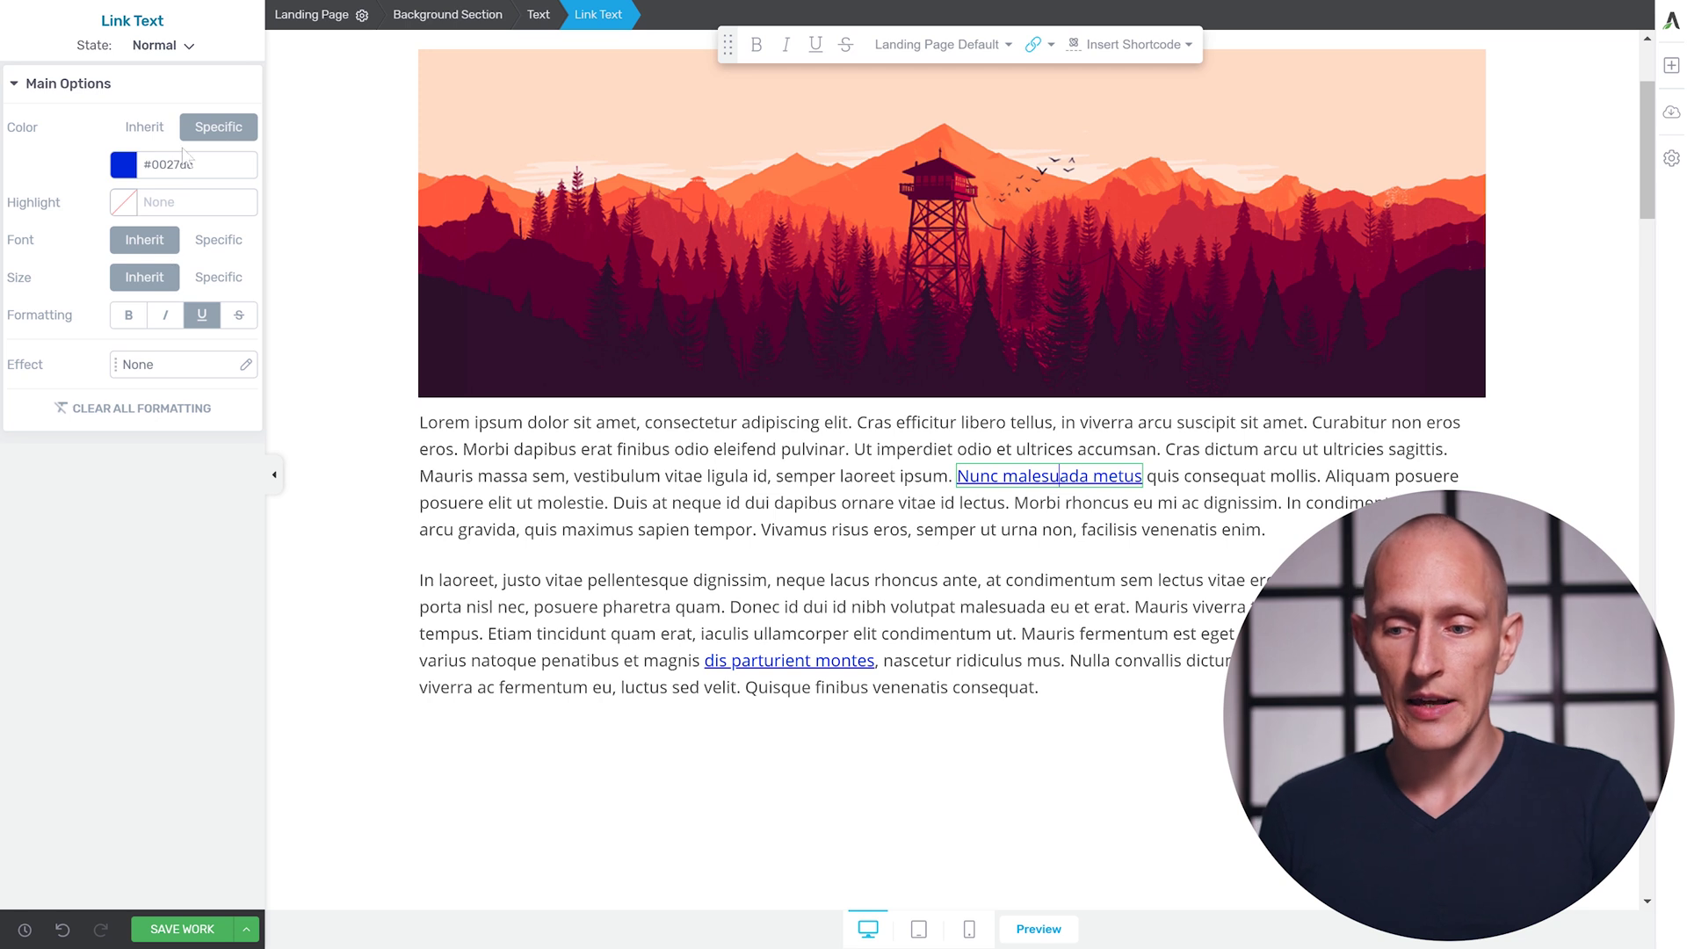
click(124, 164)
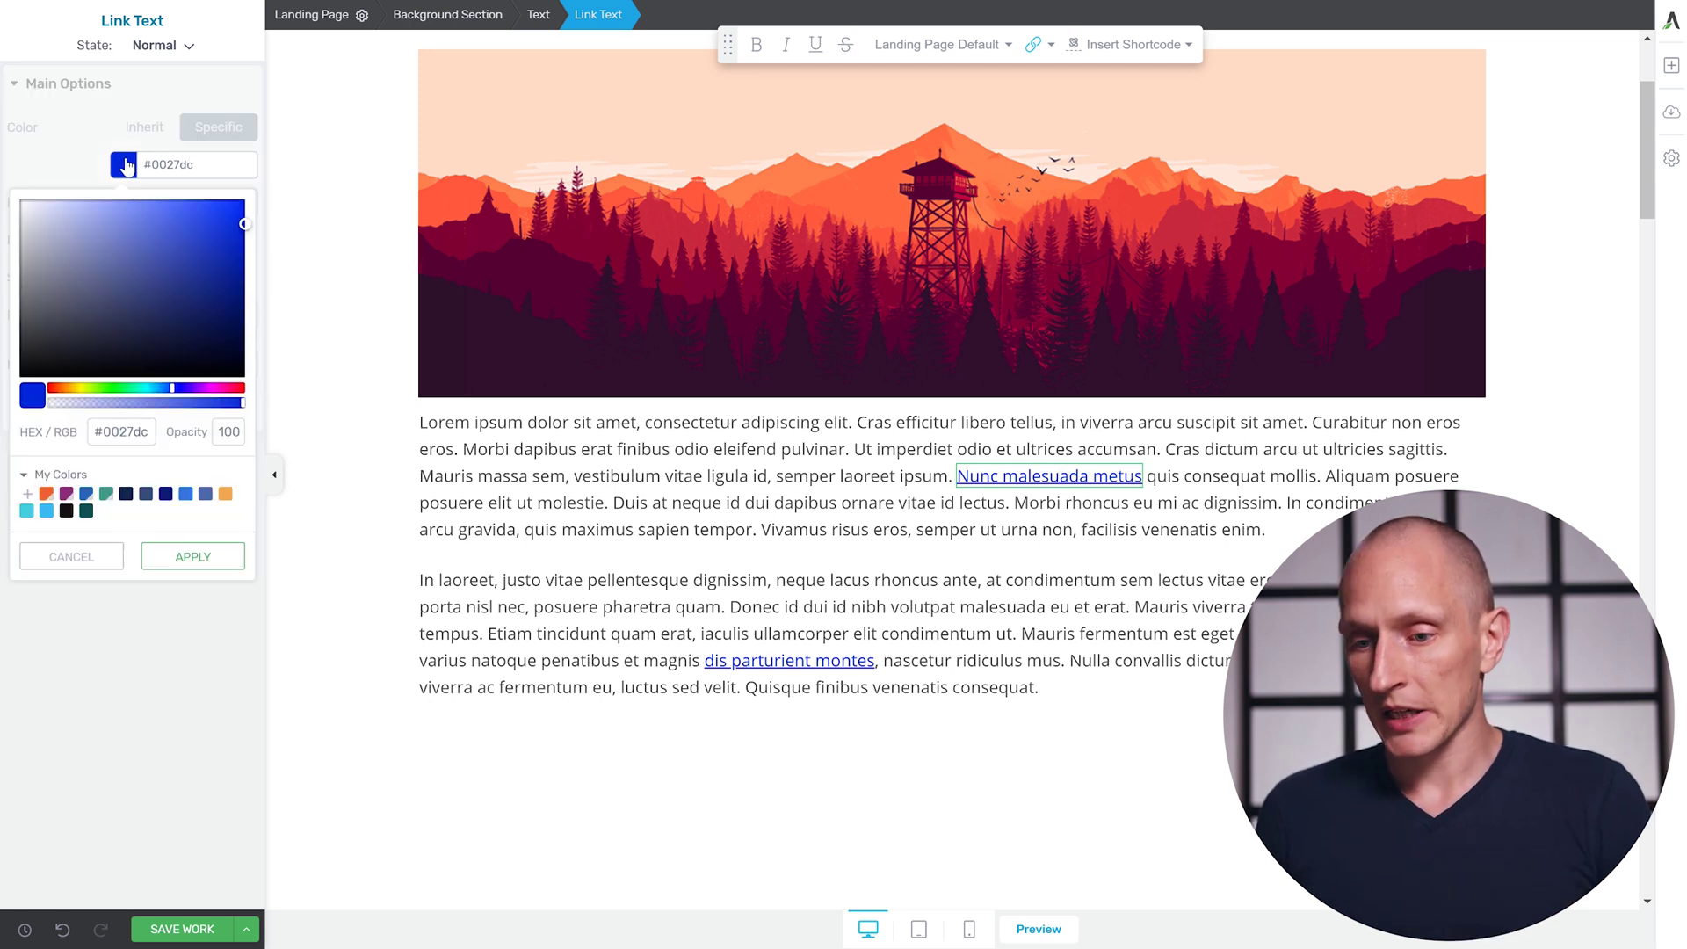
drag(138, 393, 216, 393)
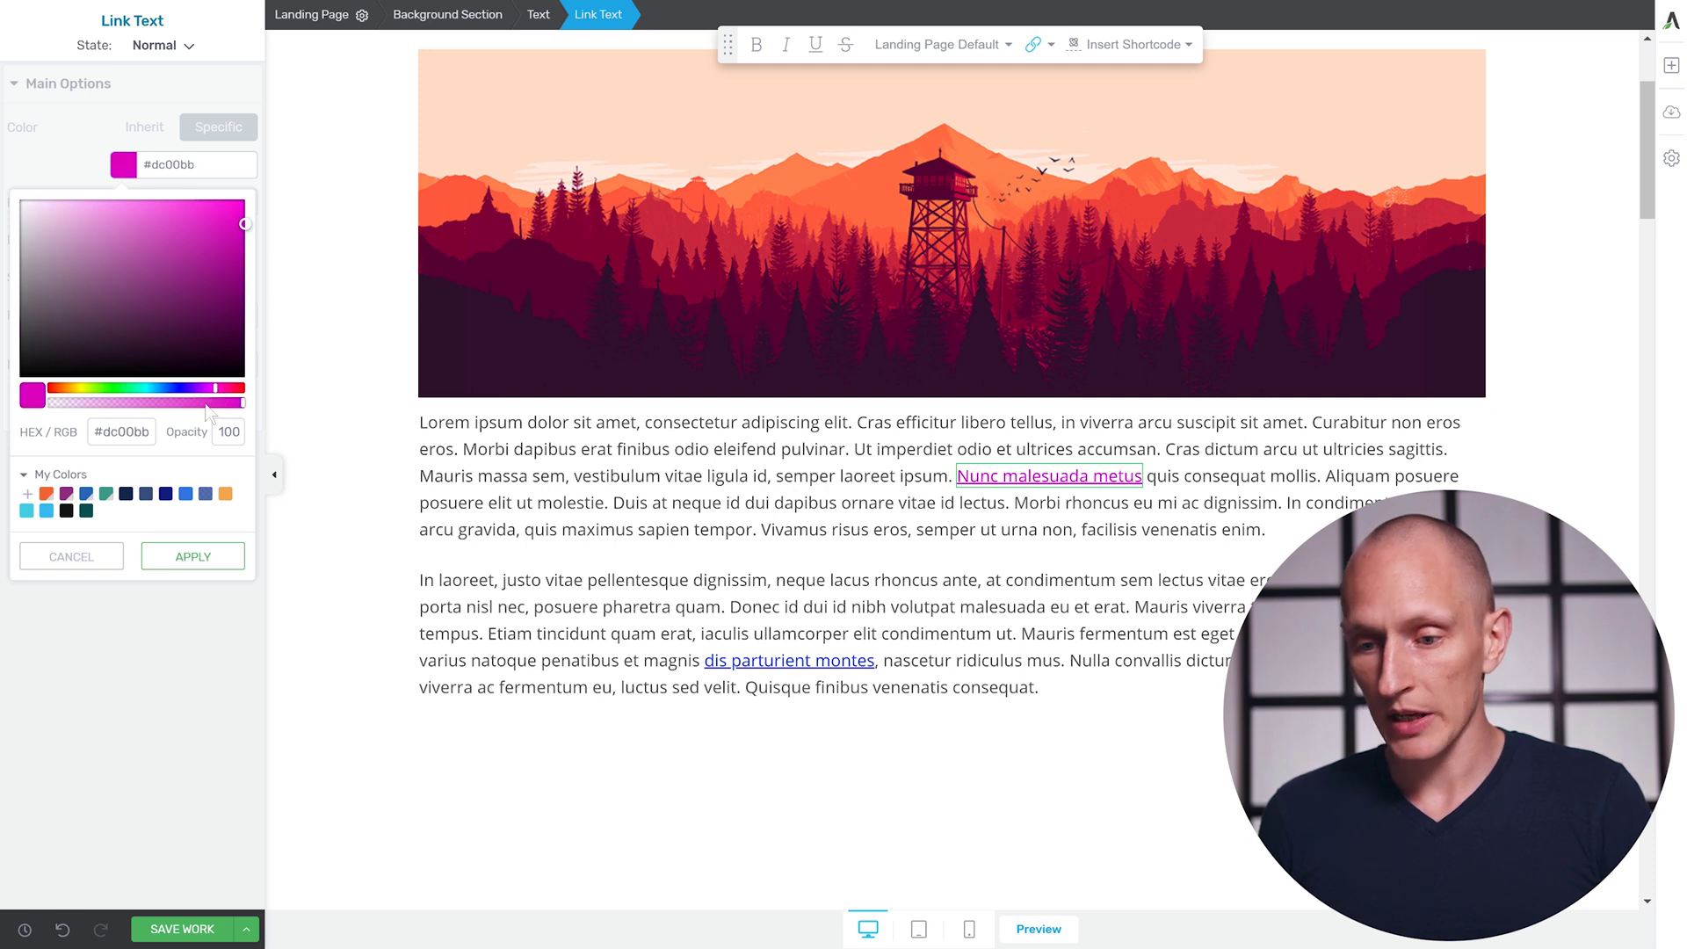
click(229, 232)
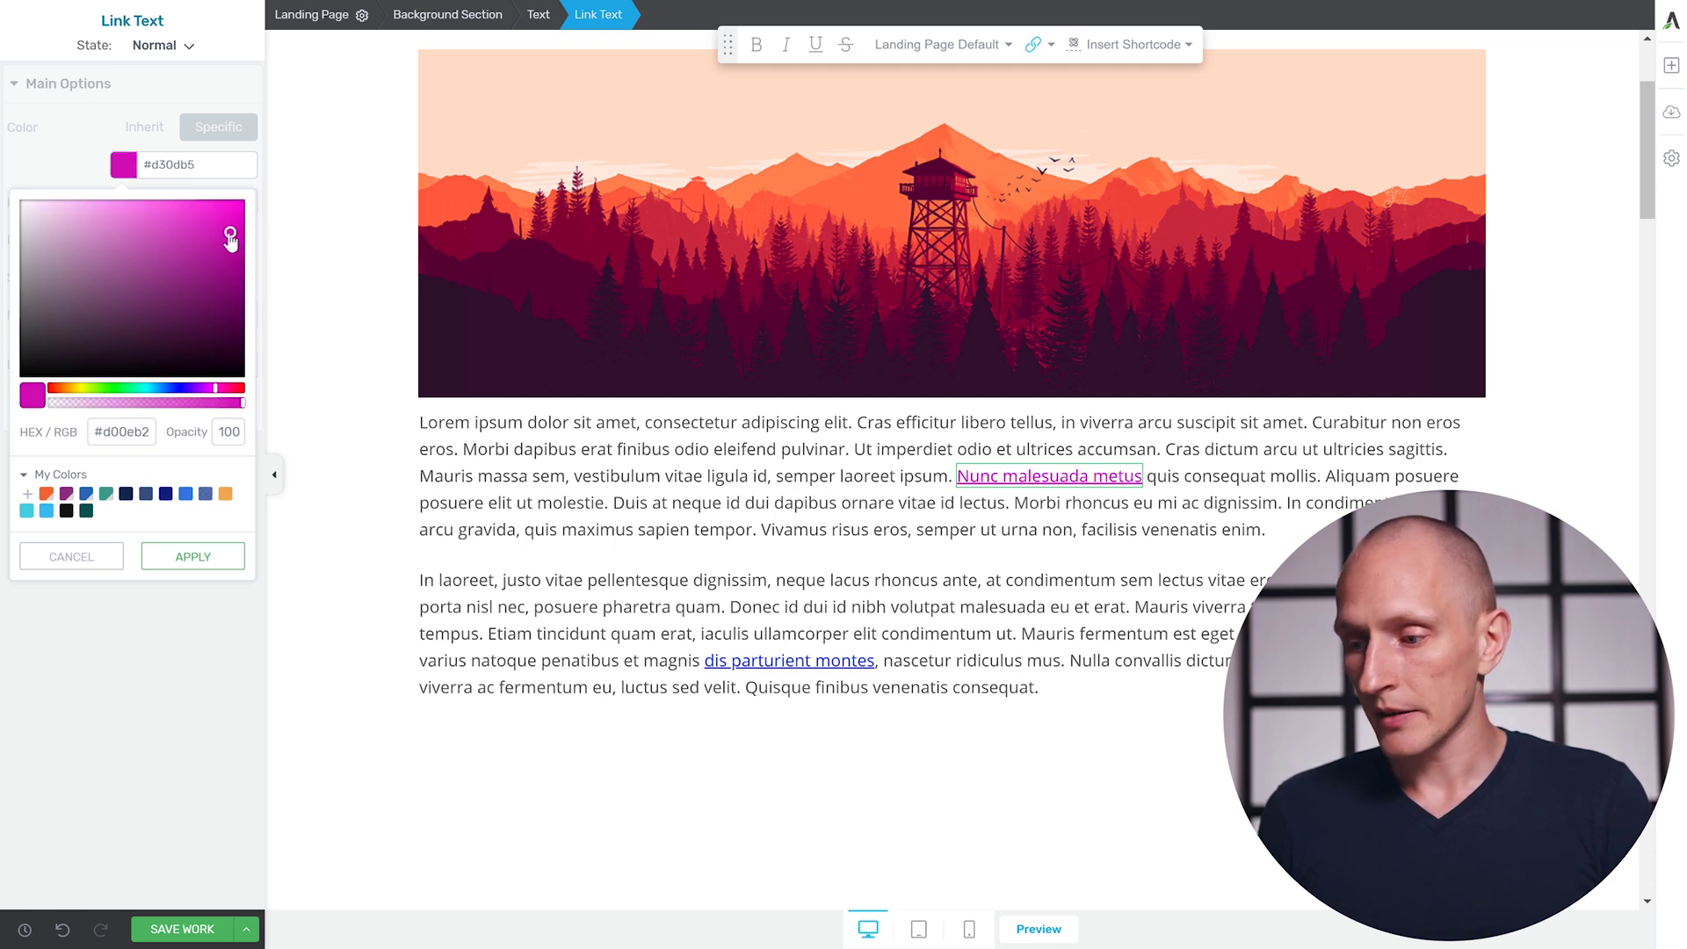
click(211, 563)
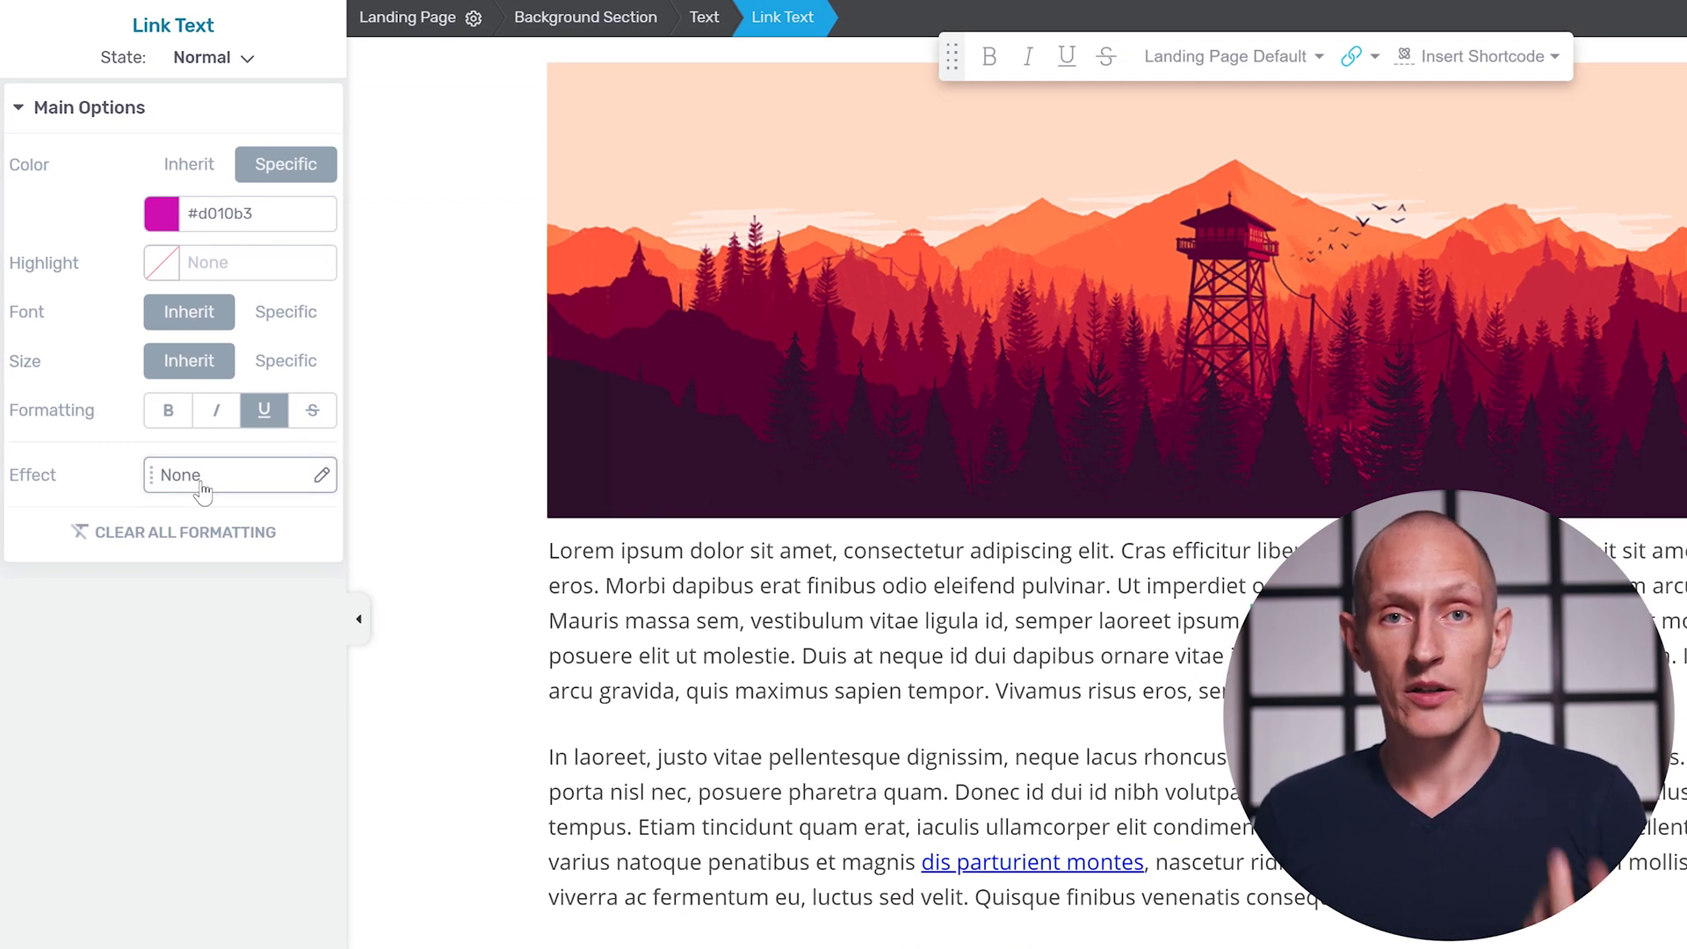
Choose Left to Right as the link Effect and apply it
click(201, 482)
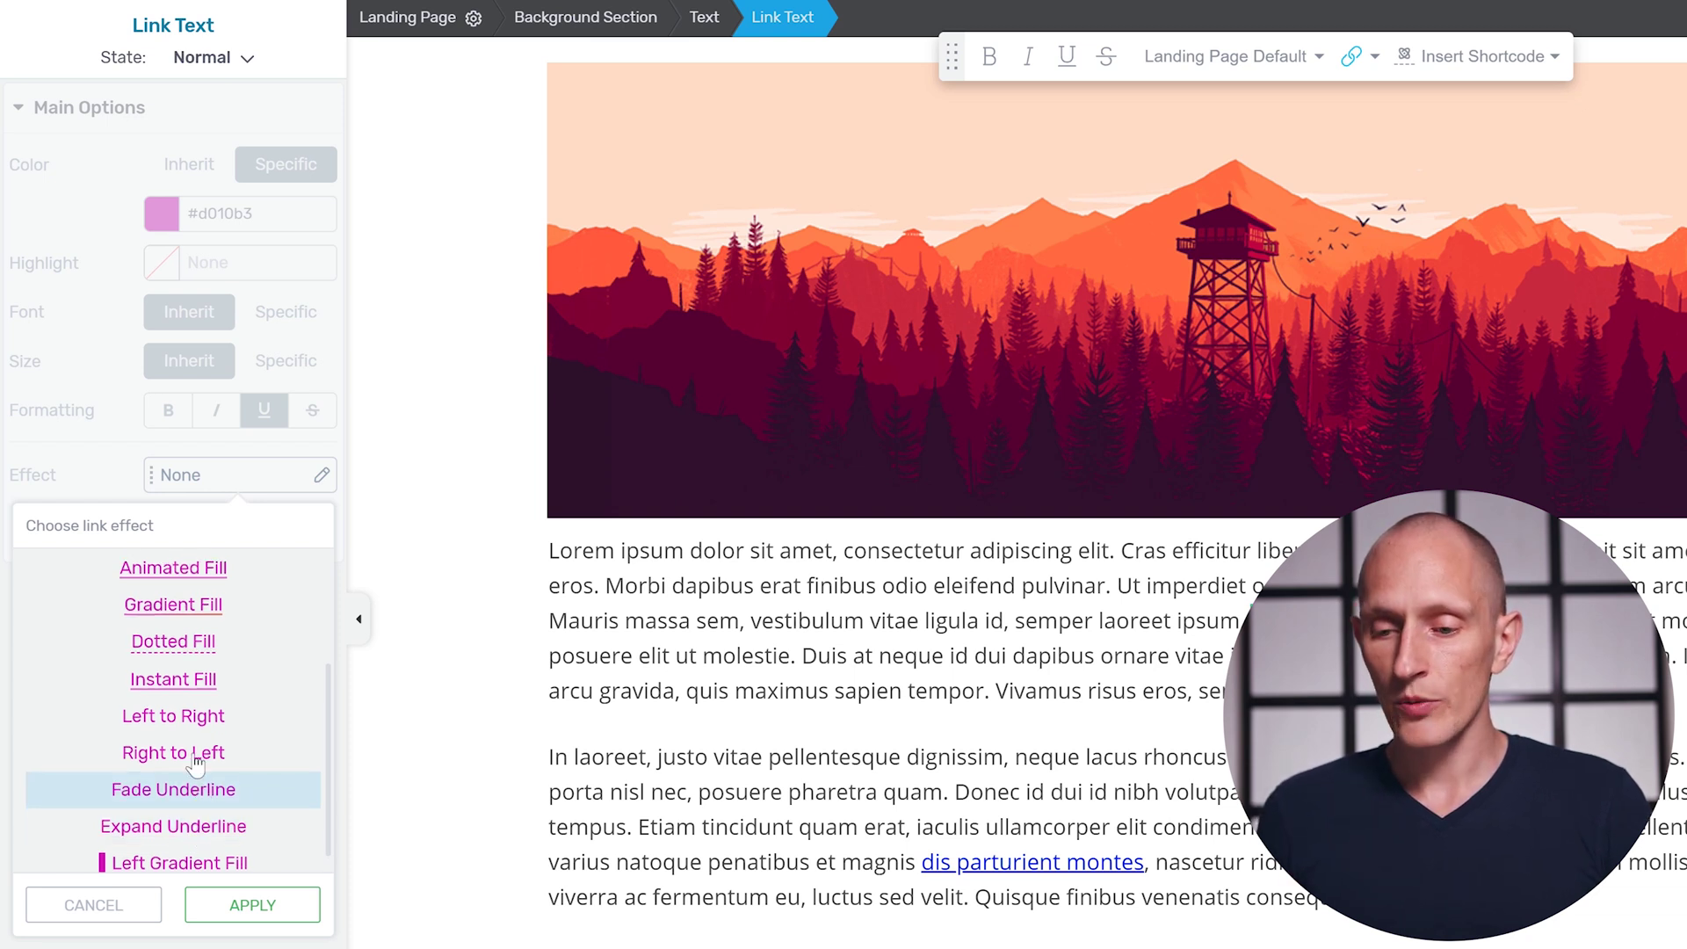
click(183, 721)
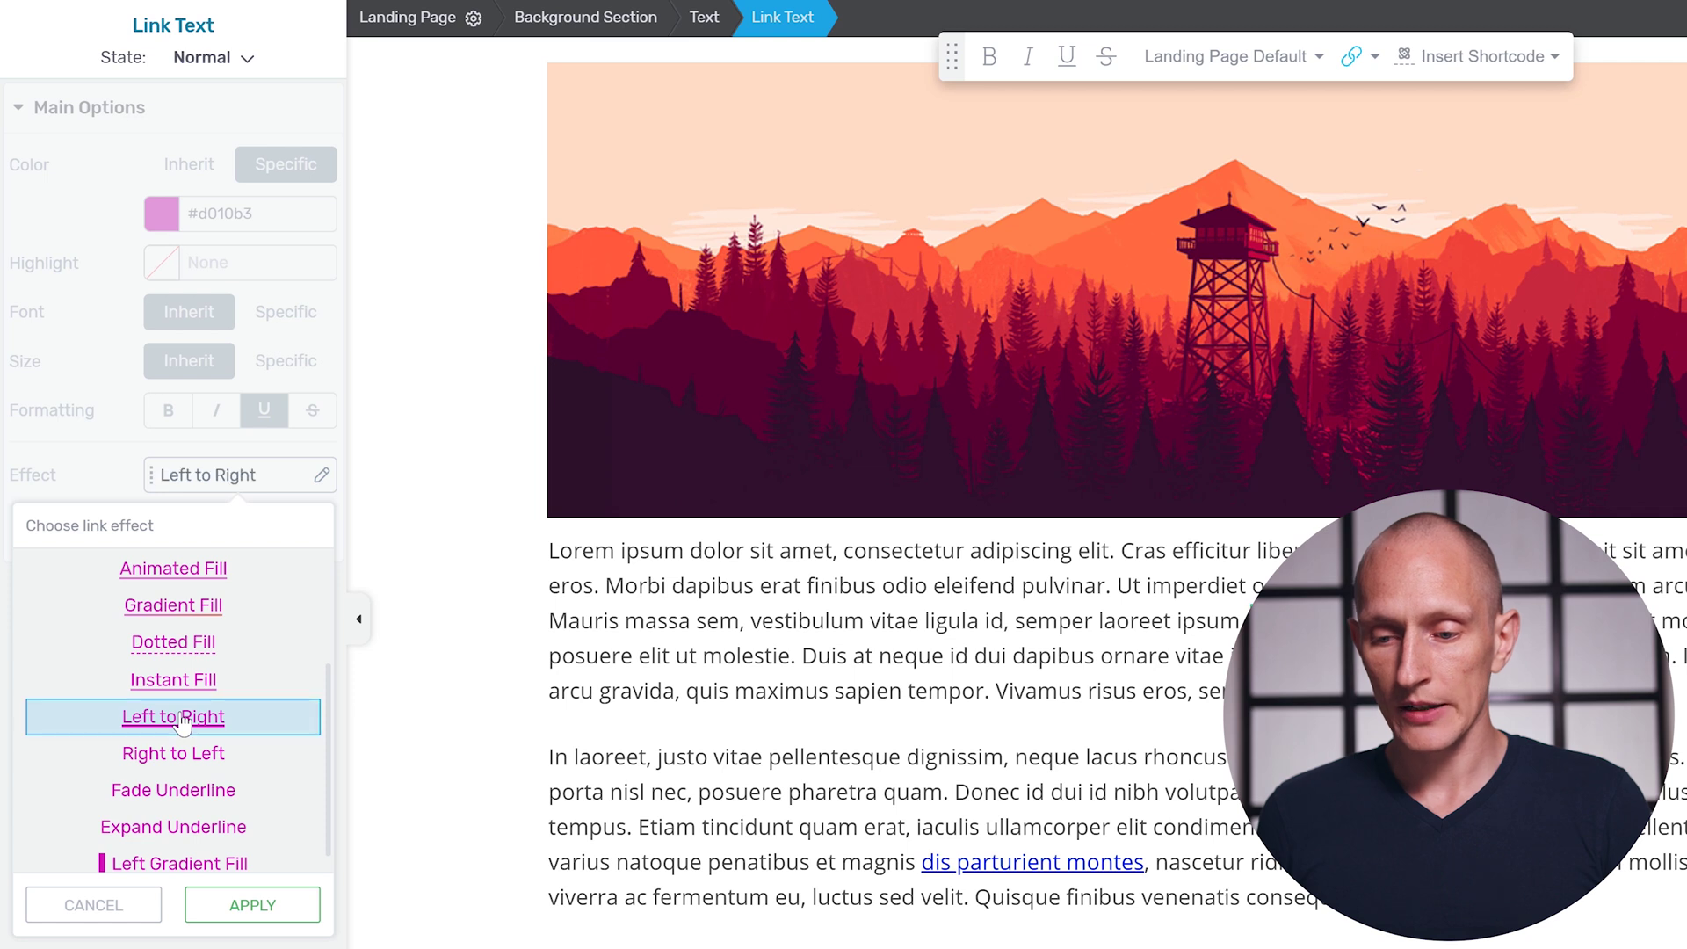
click(249, 905)
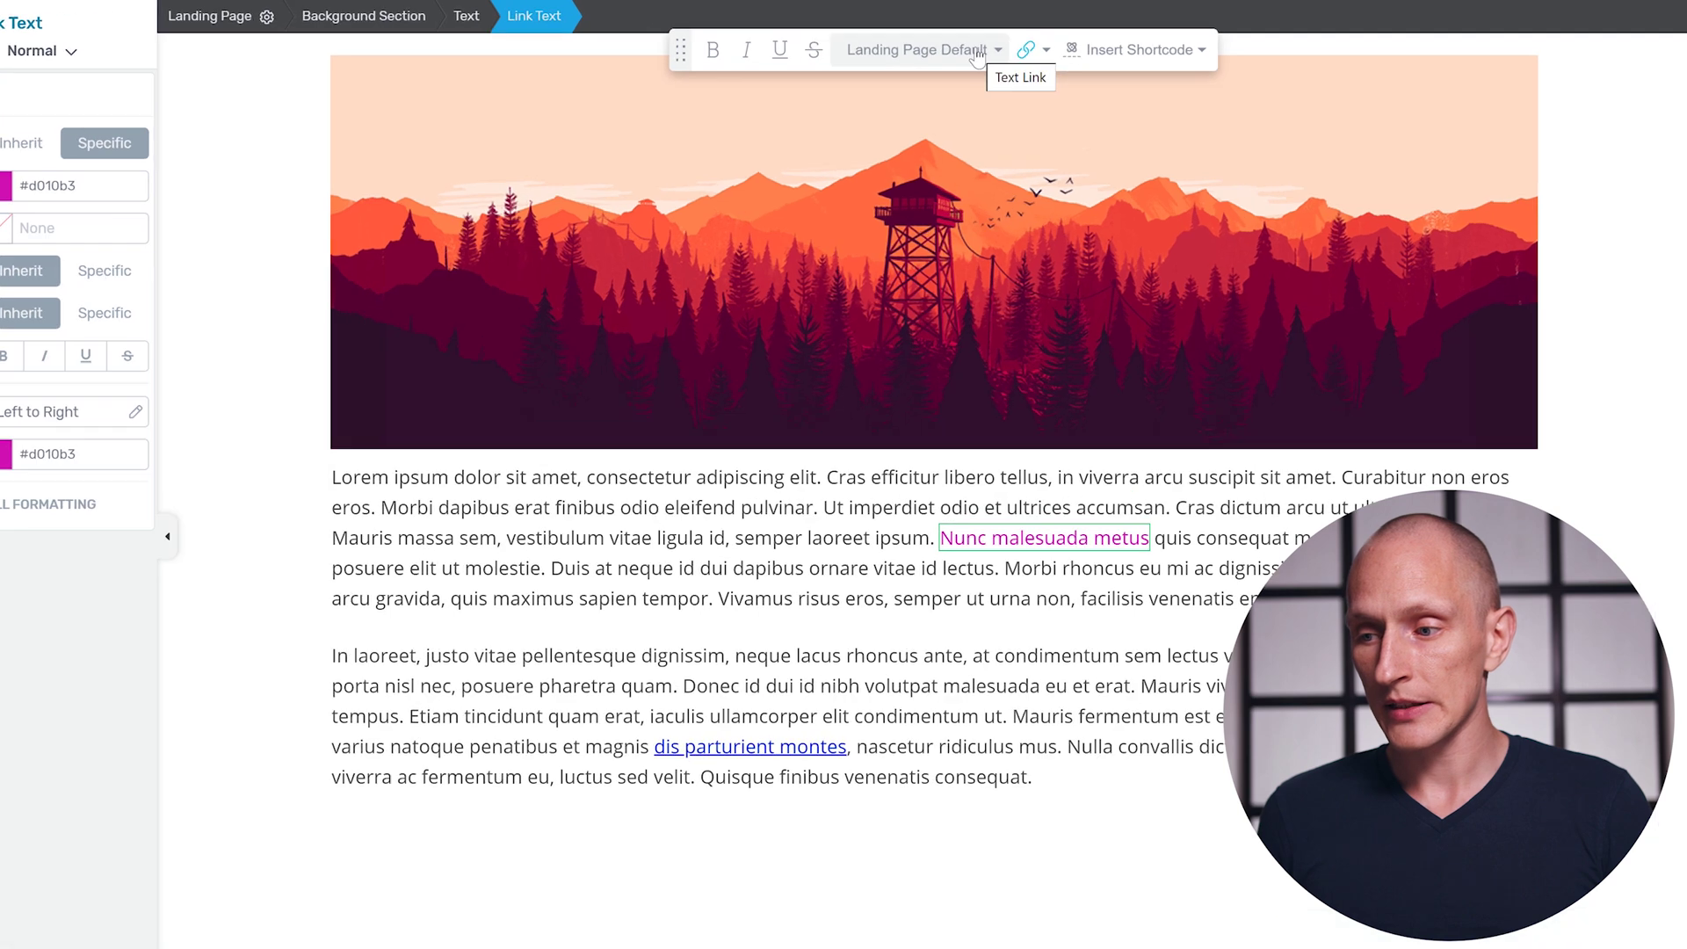
Save the magenta link look as a new link style named Purple
click(993, 48)
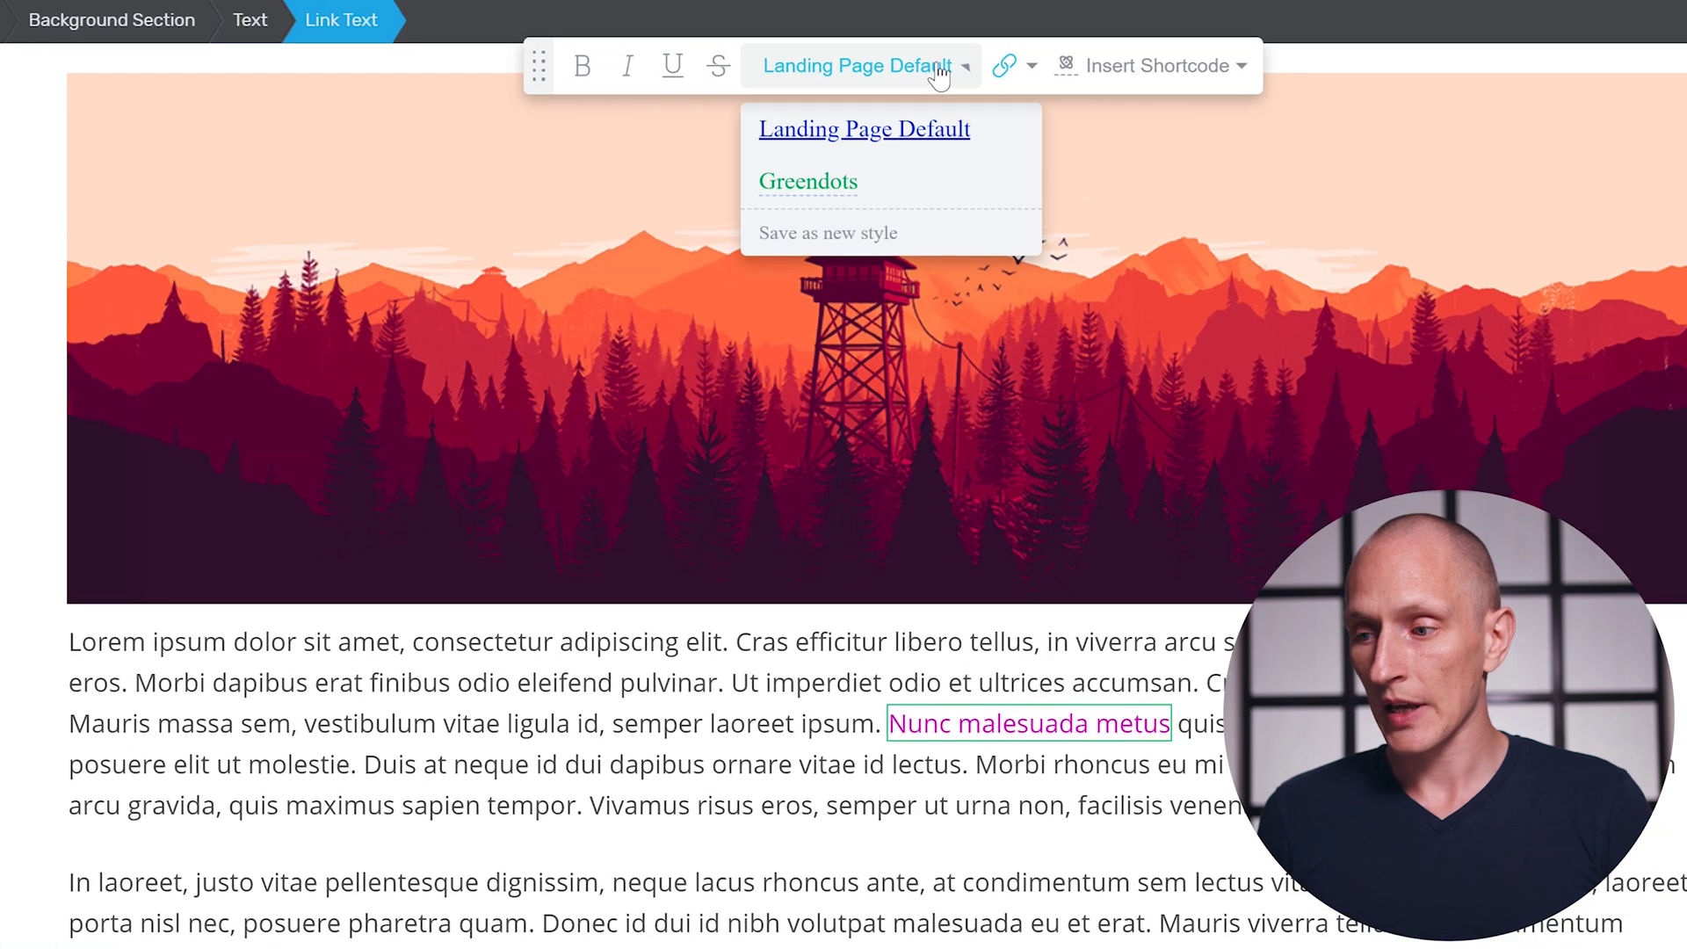
click(837, 235)
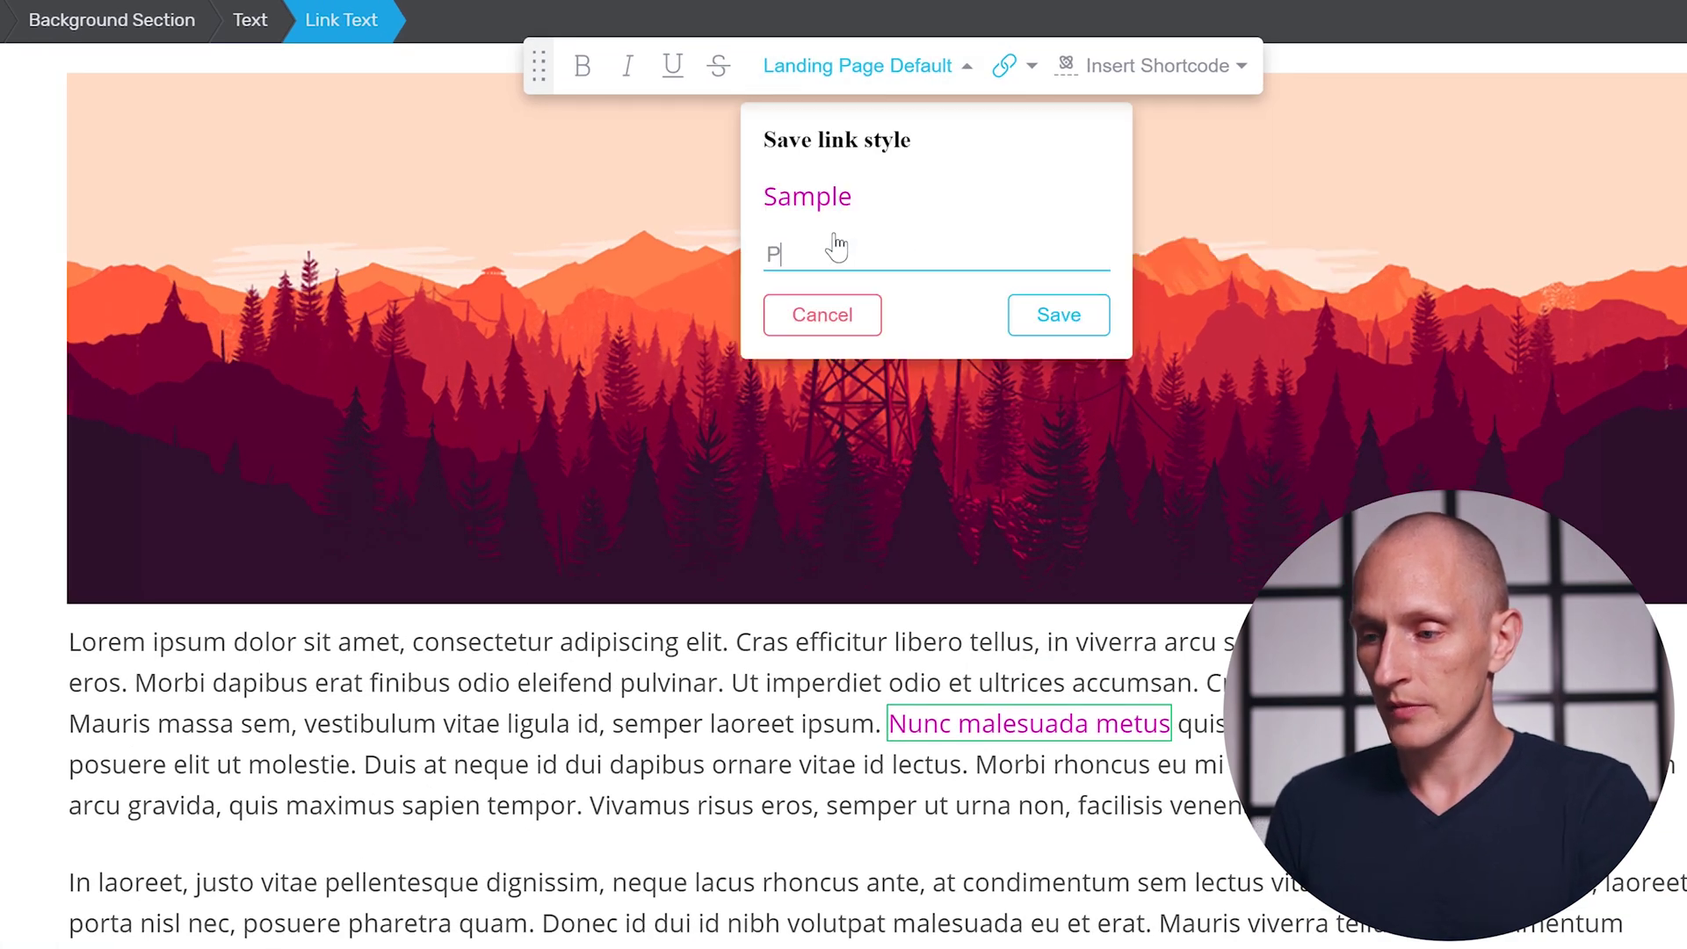
key(Return)
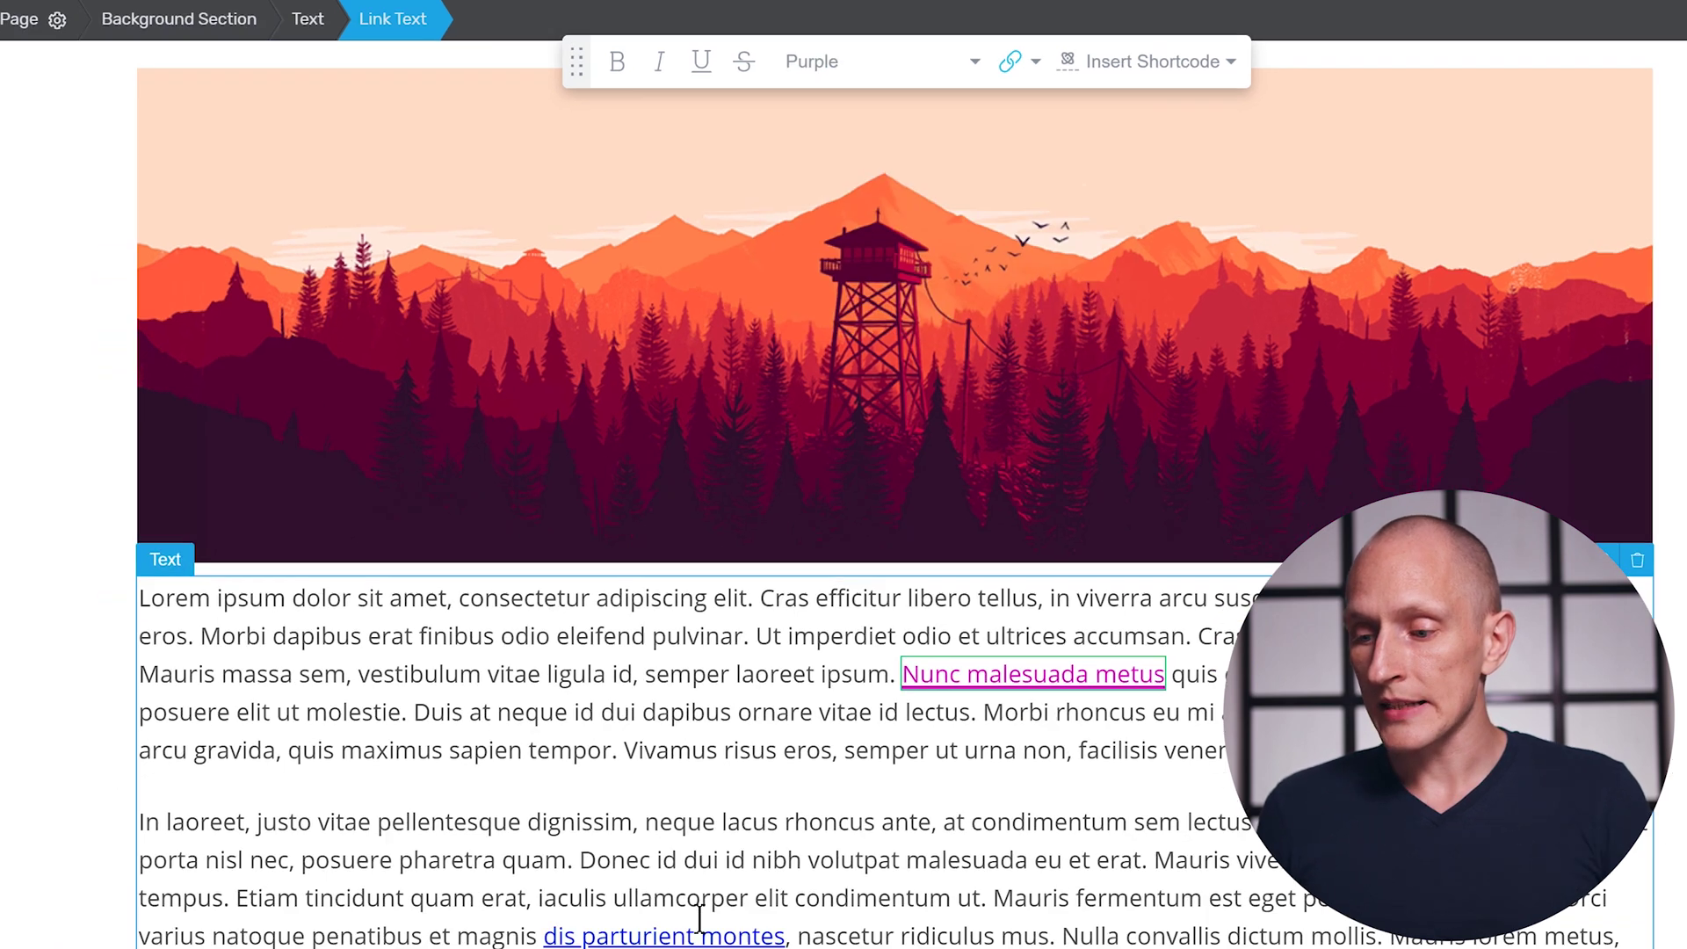
Apply Purple, then Greendots, to the dis parturient montes link
click(809, 661)
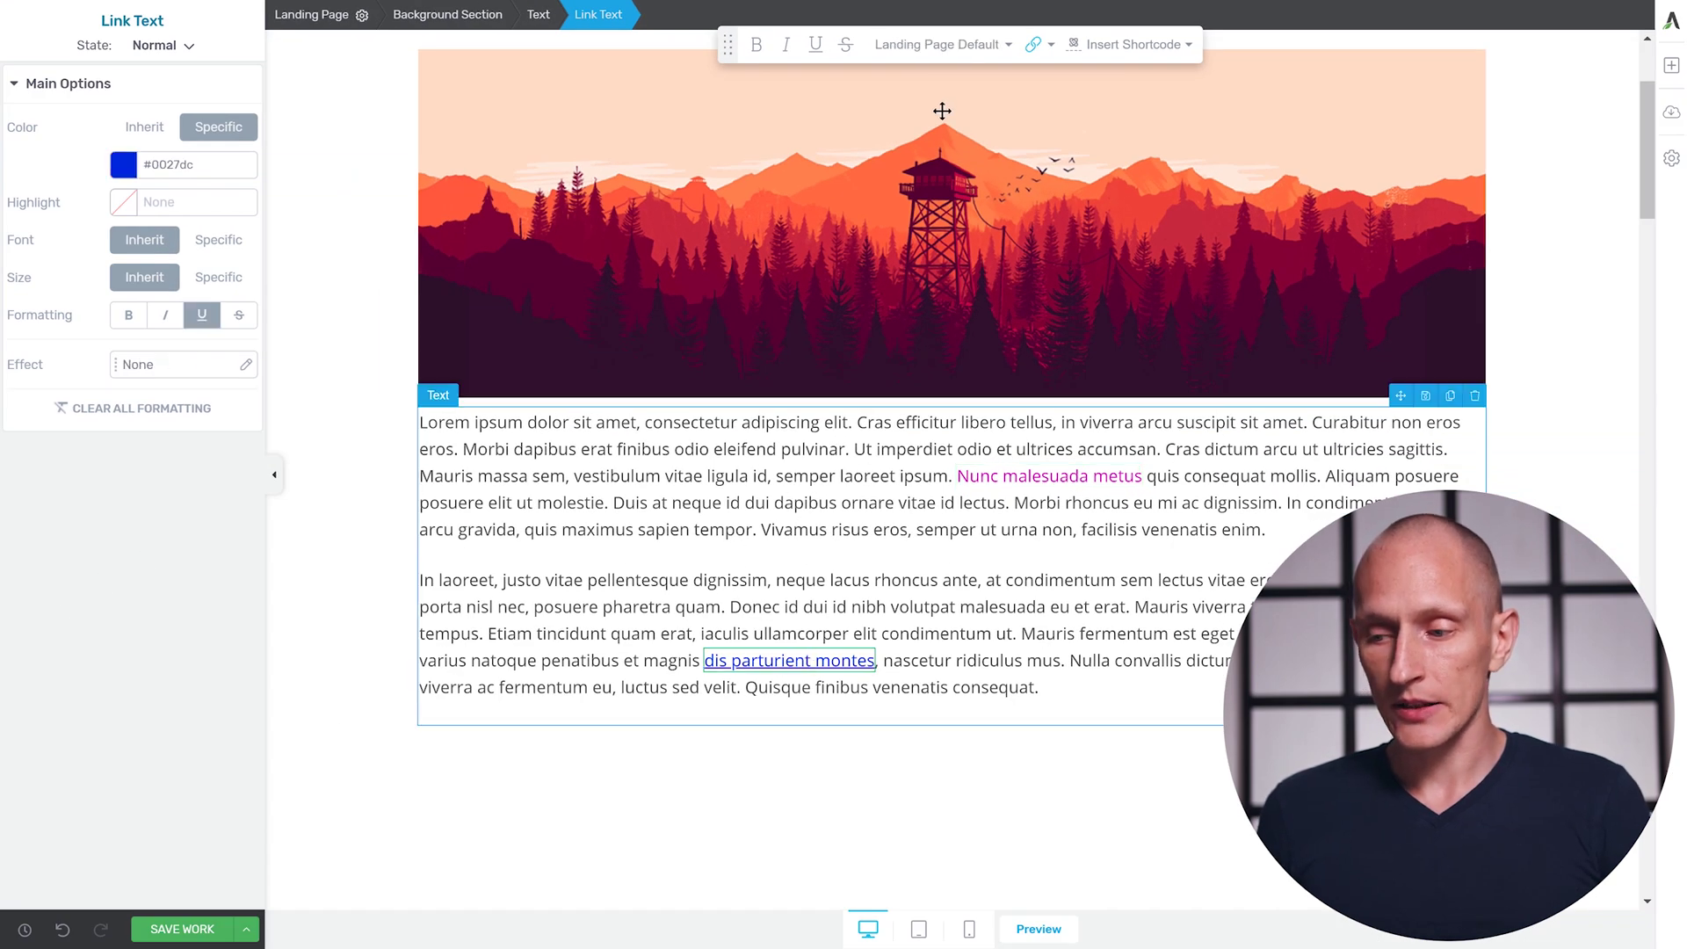
click(974, 54)
mouse_move(905, 132)
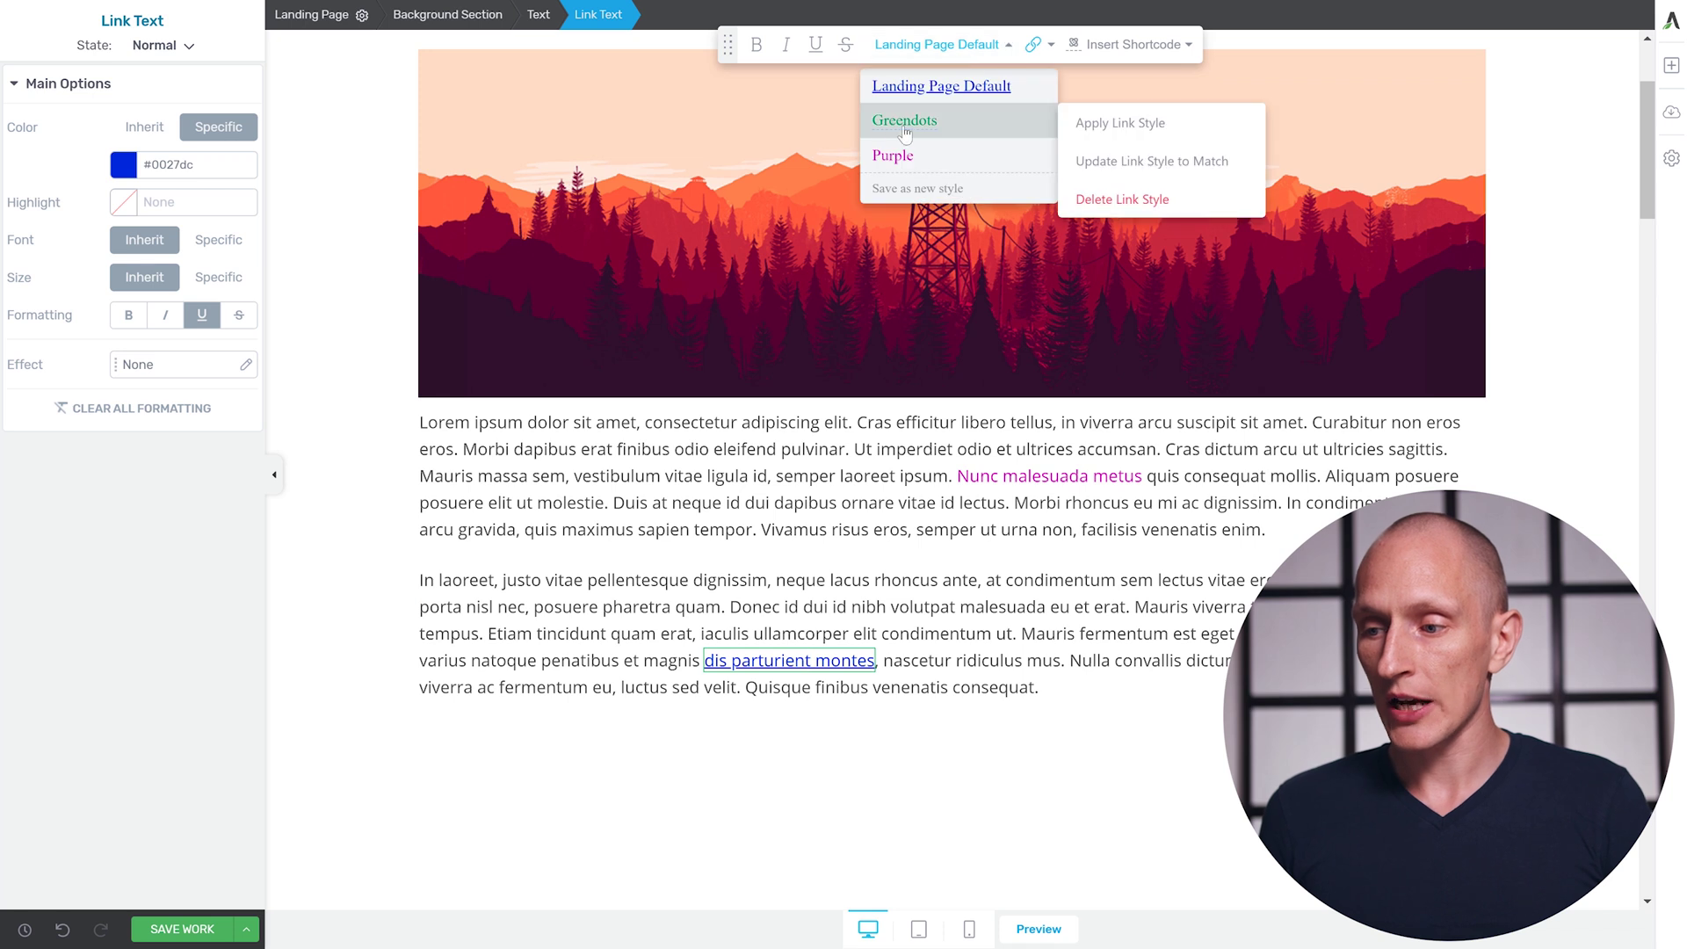
click(909, 163)
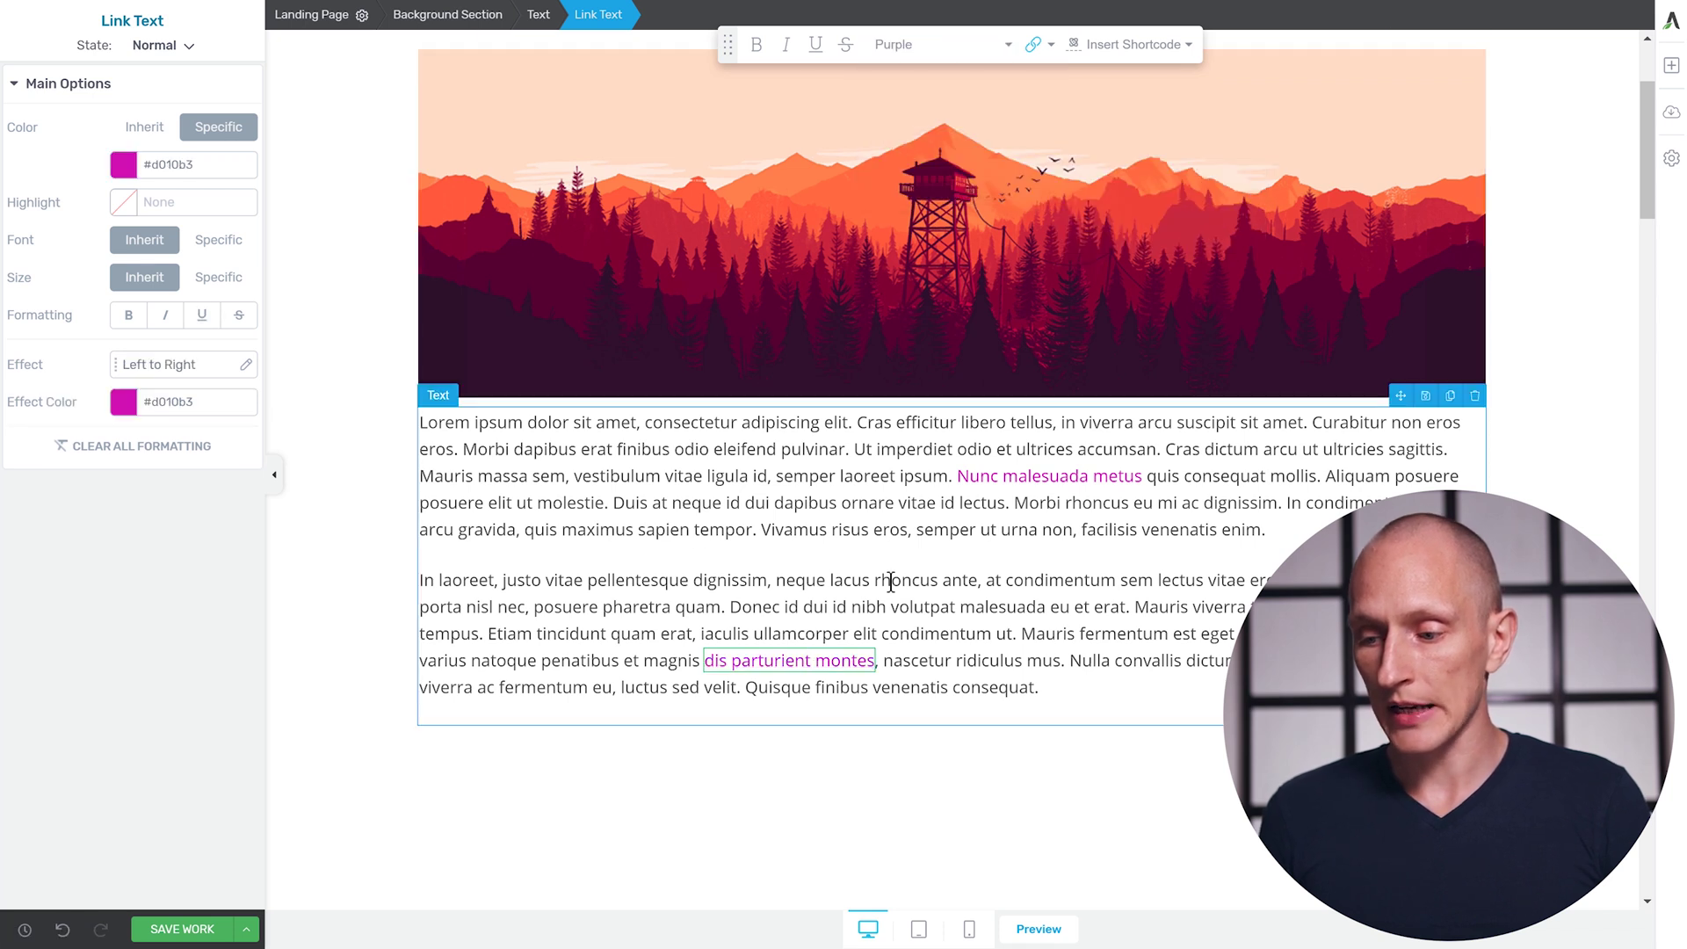
click(909, 43)
click(906, 132)
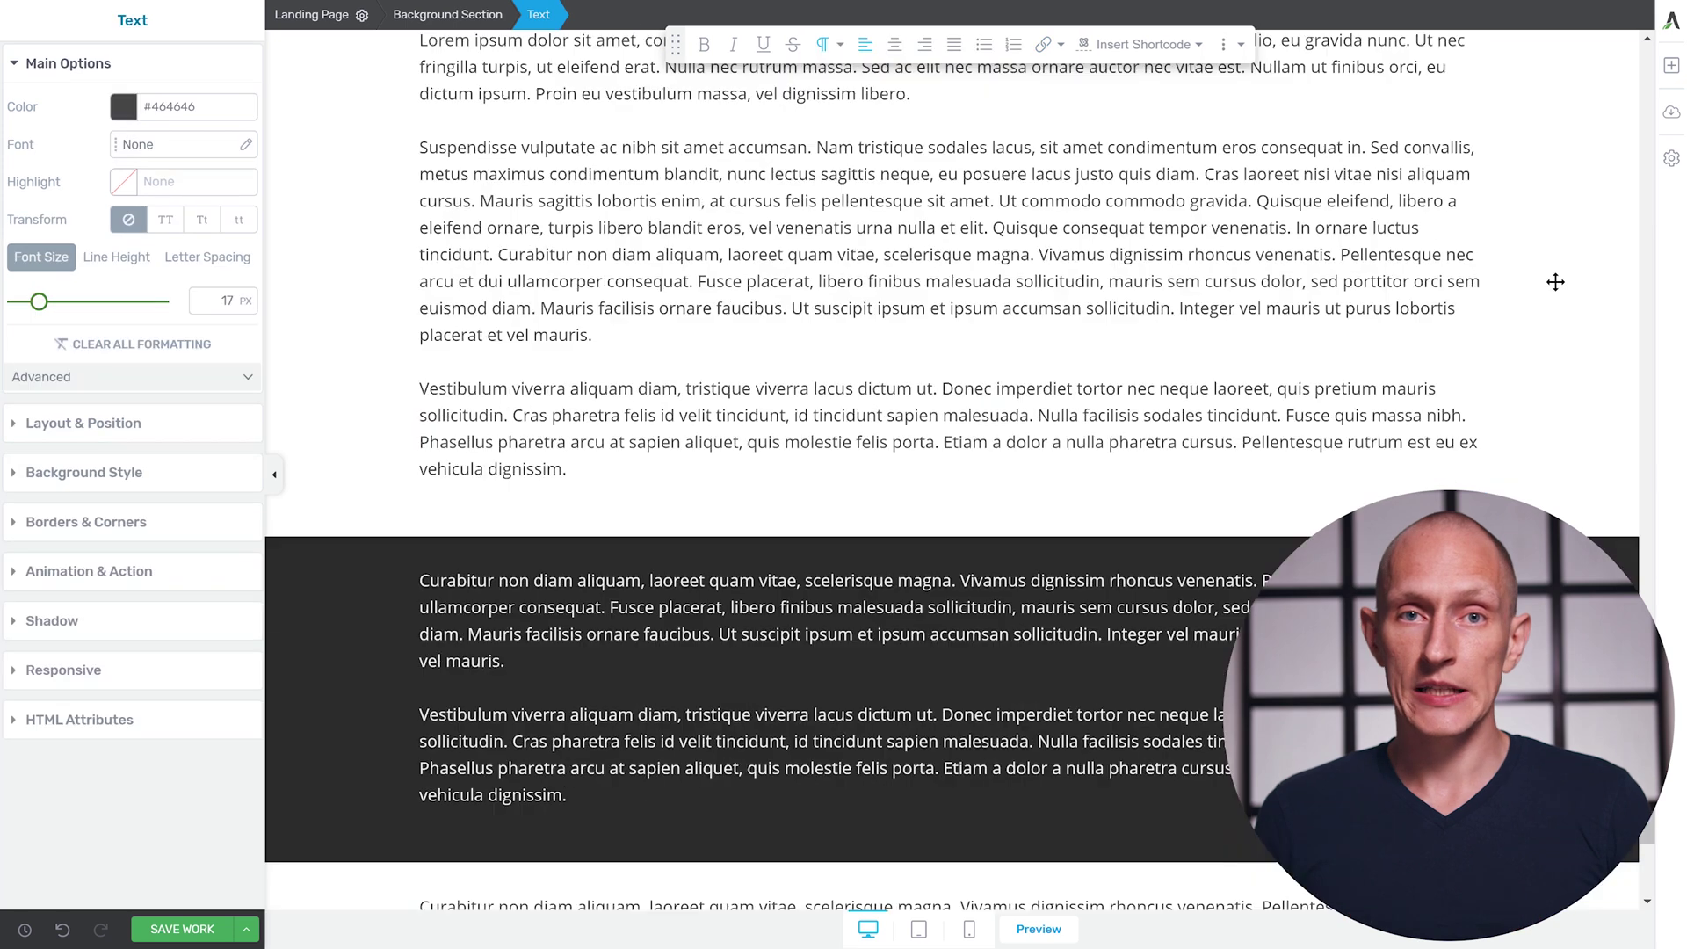
Turn the words Donec imperdiet tortor into a link with the pasted URL
scroll(1556, 281, down, 5)
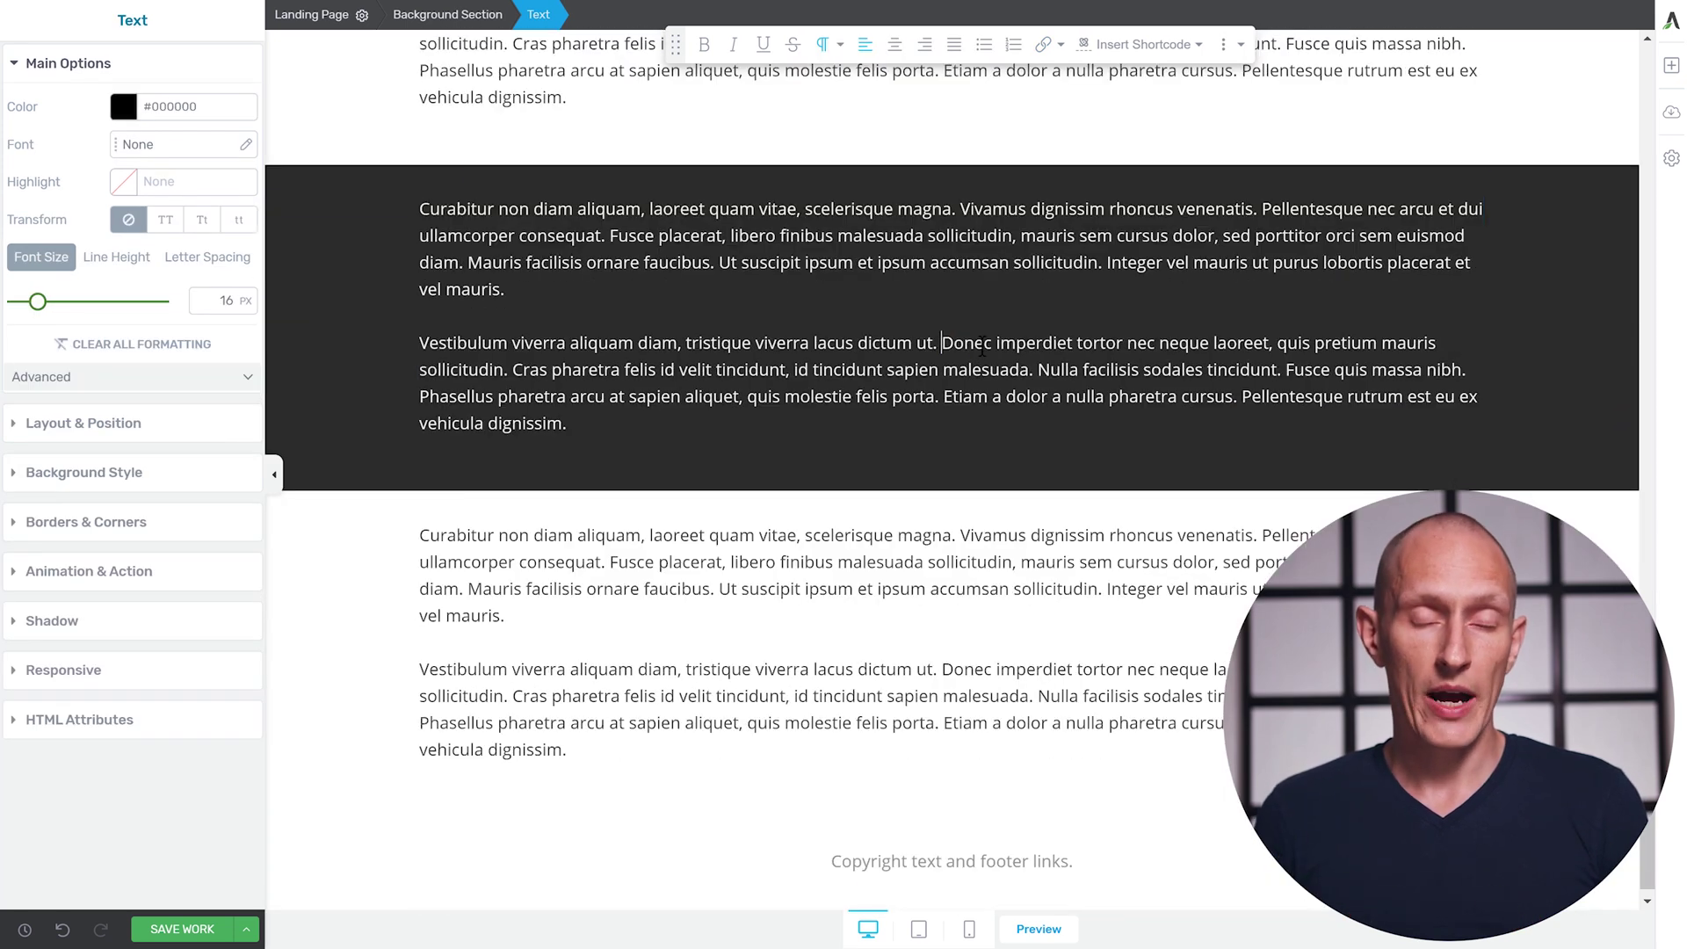
drag(982, 349, 1123, 348)
click(1043, 44)
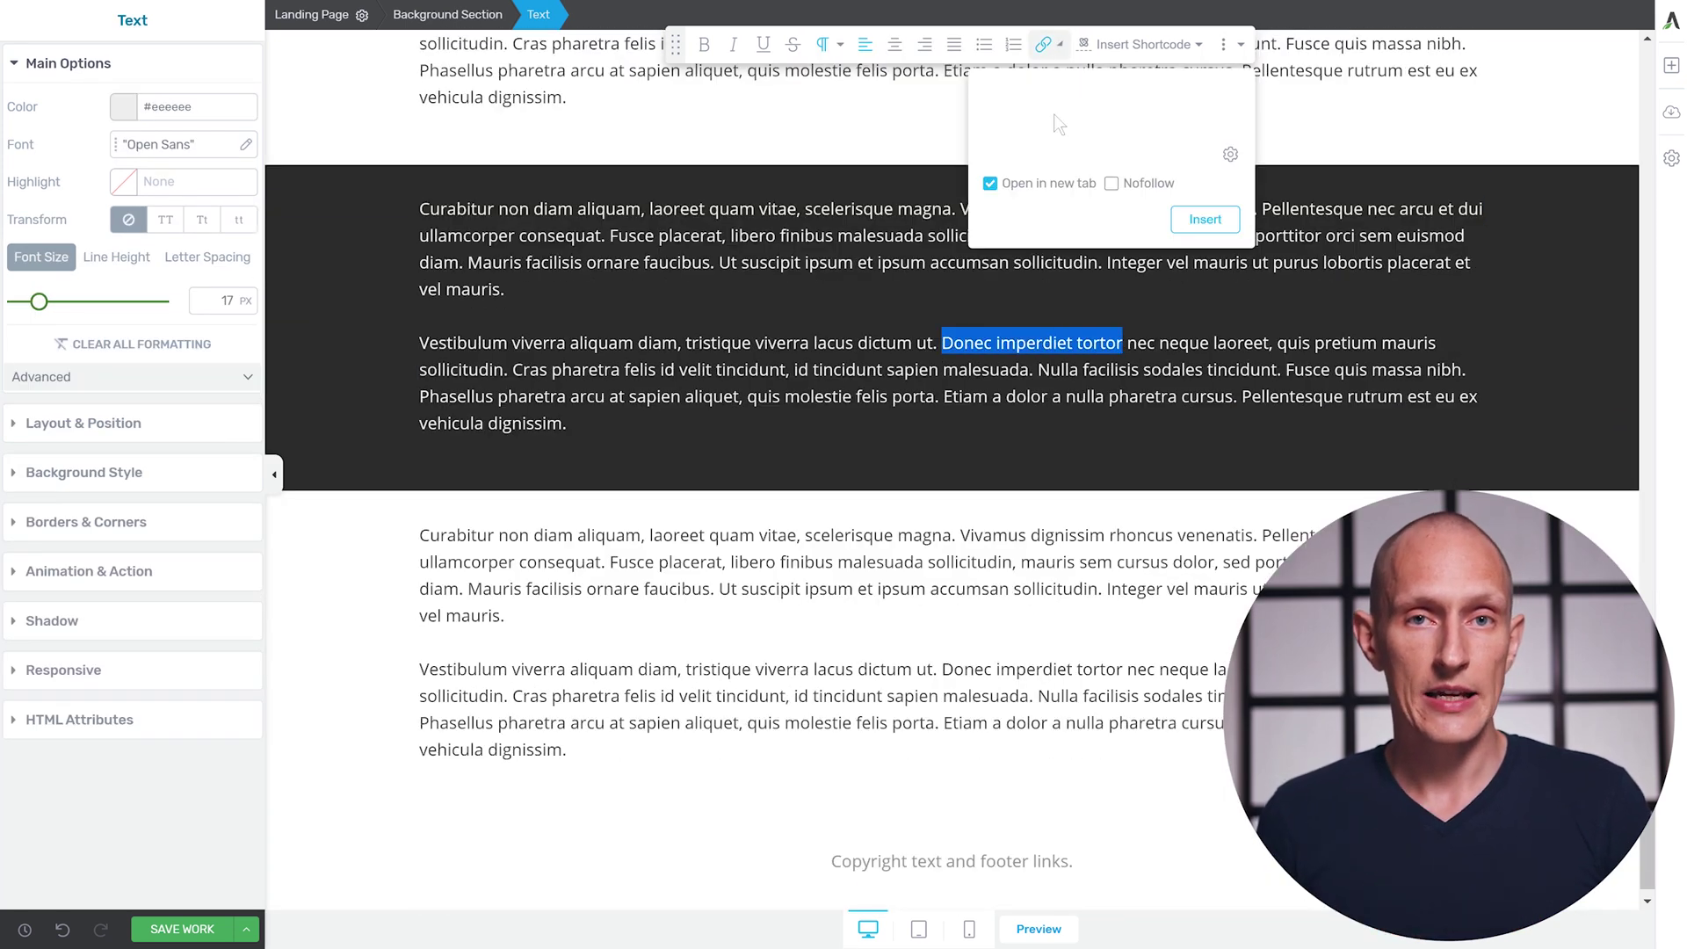
key(ctrl+v)
key(Return)
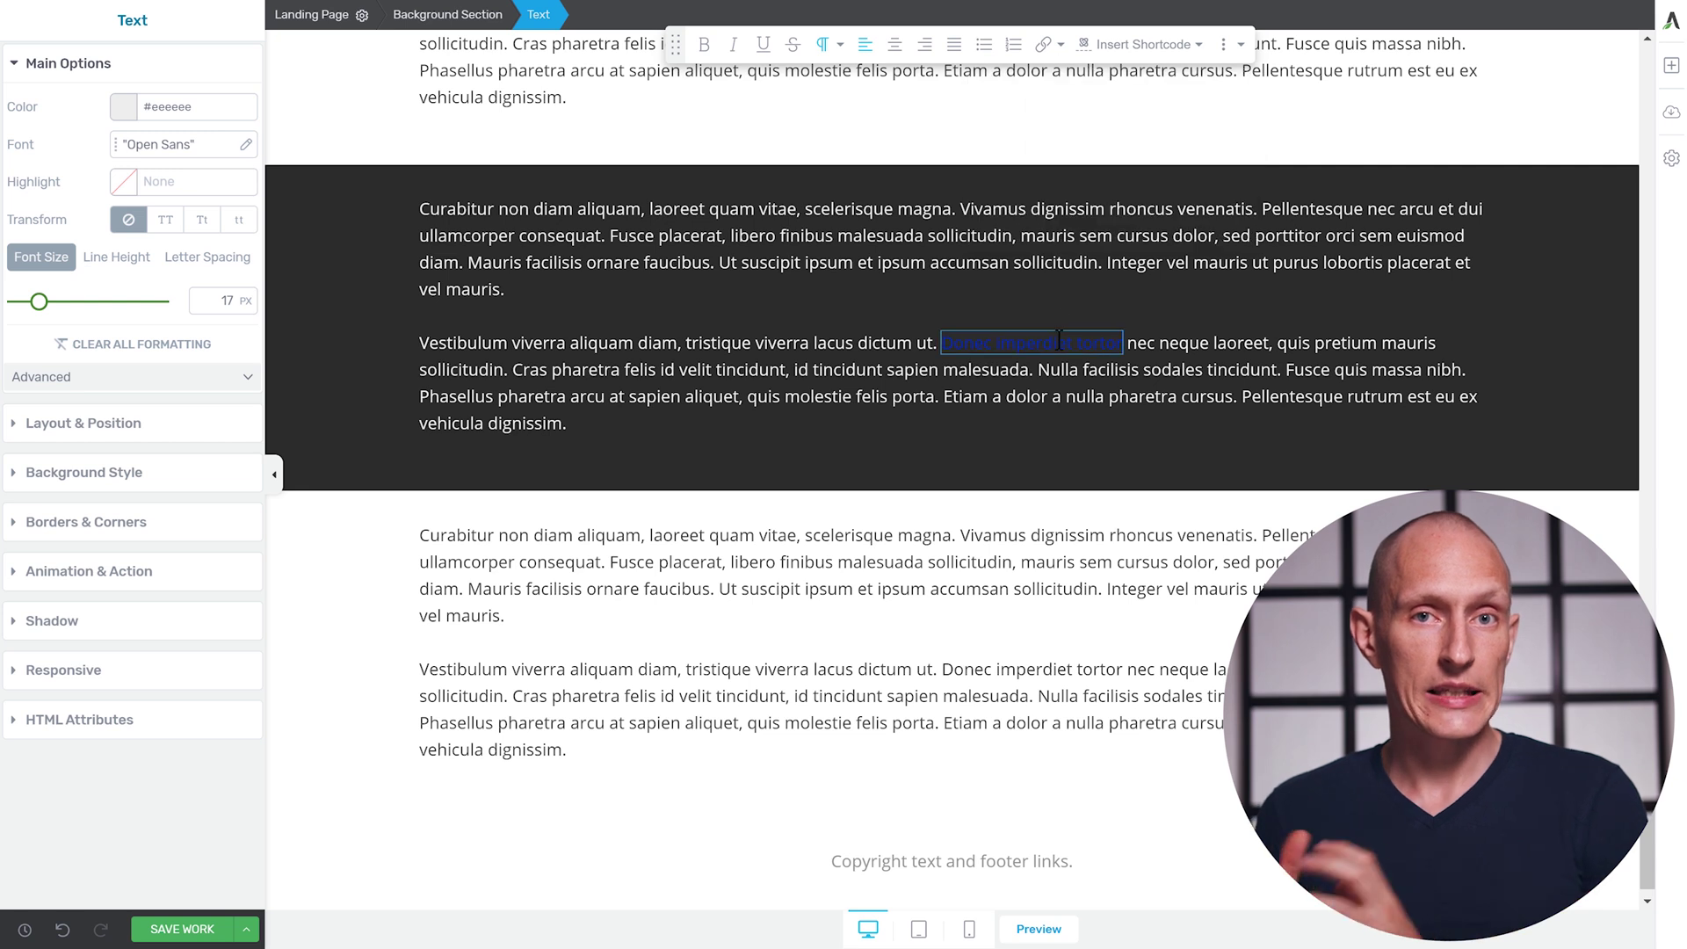
Apply the Dark Background link style to the Donec imperdiet tortor link
click(1059, 341)
click(937, 44)
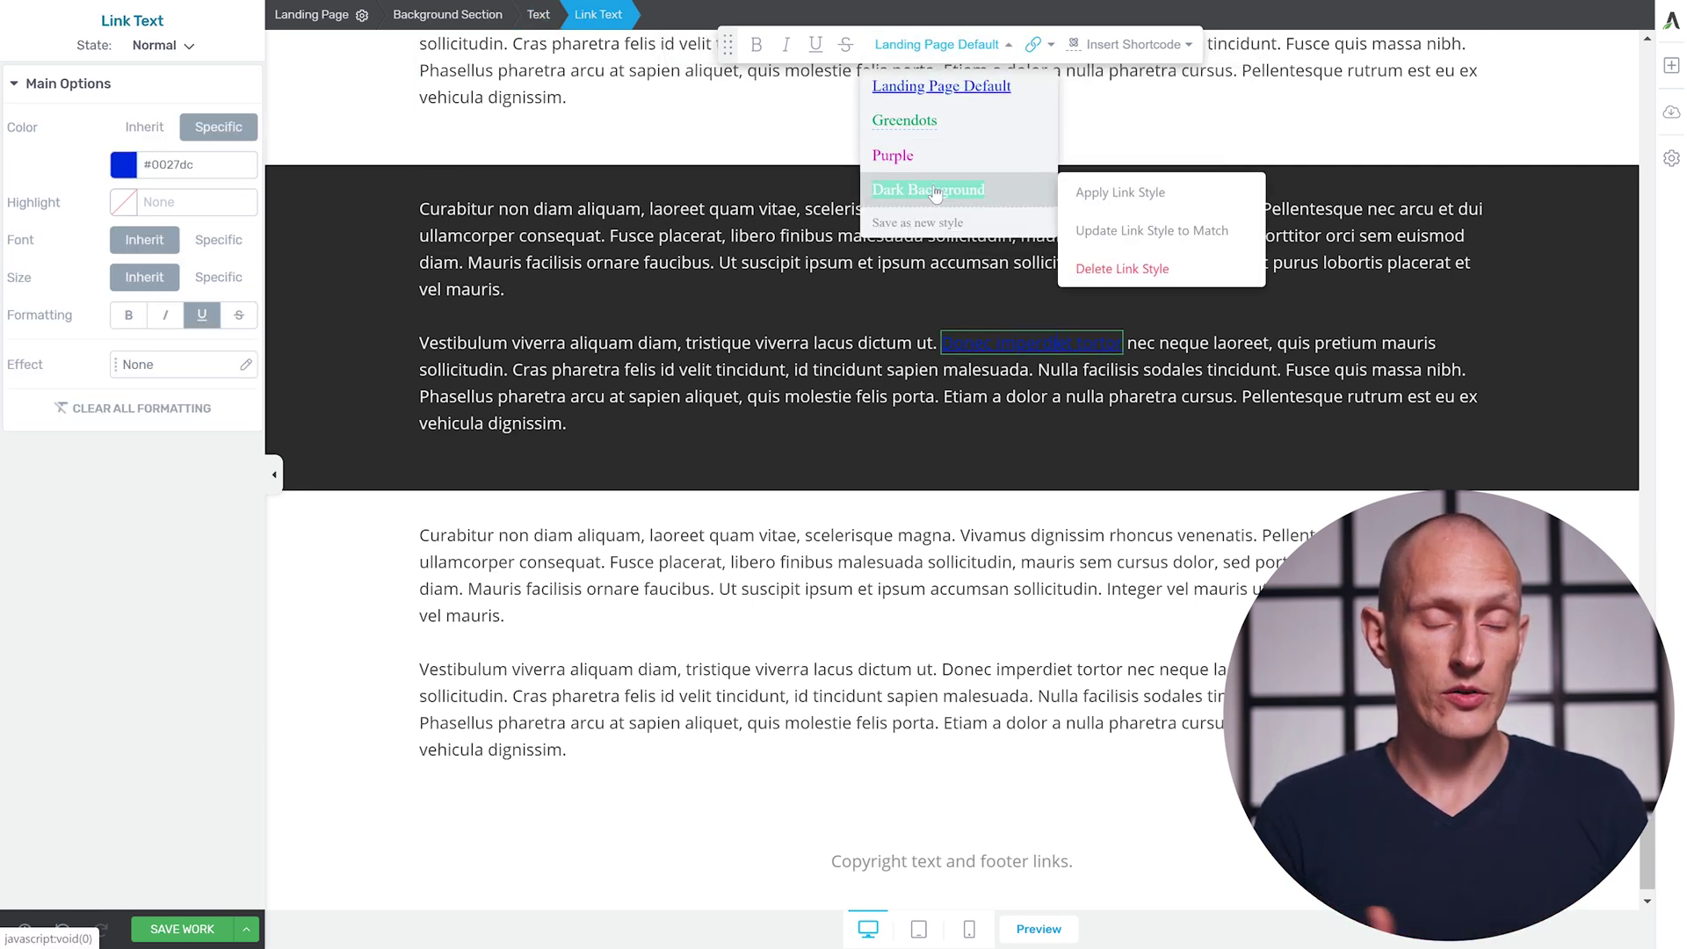
click(936, 190)
click(1067, 344)
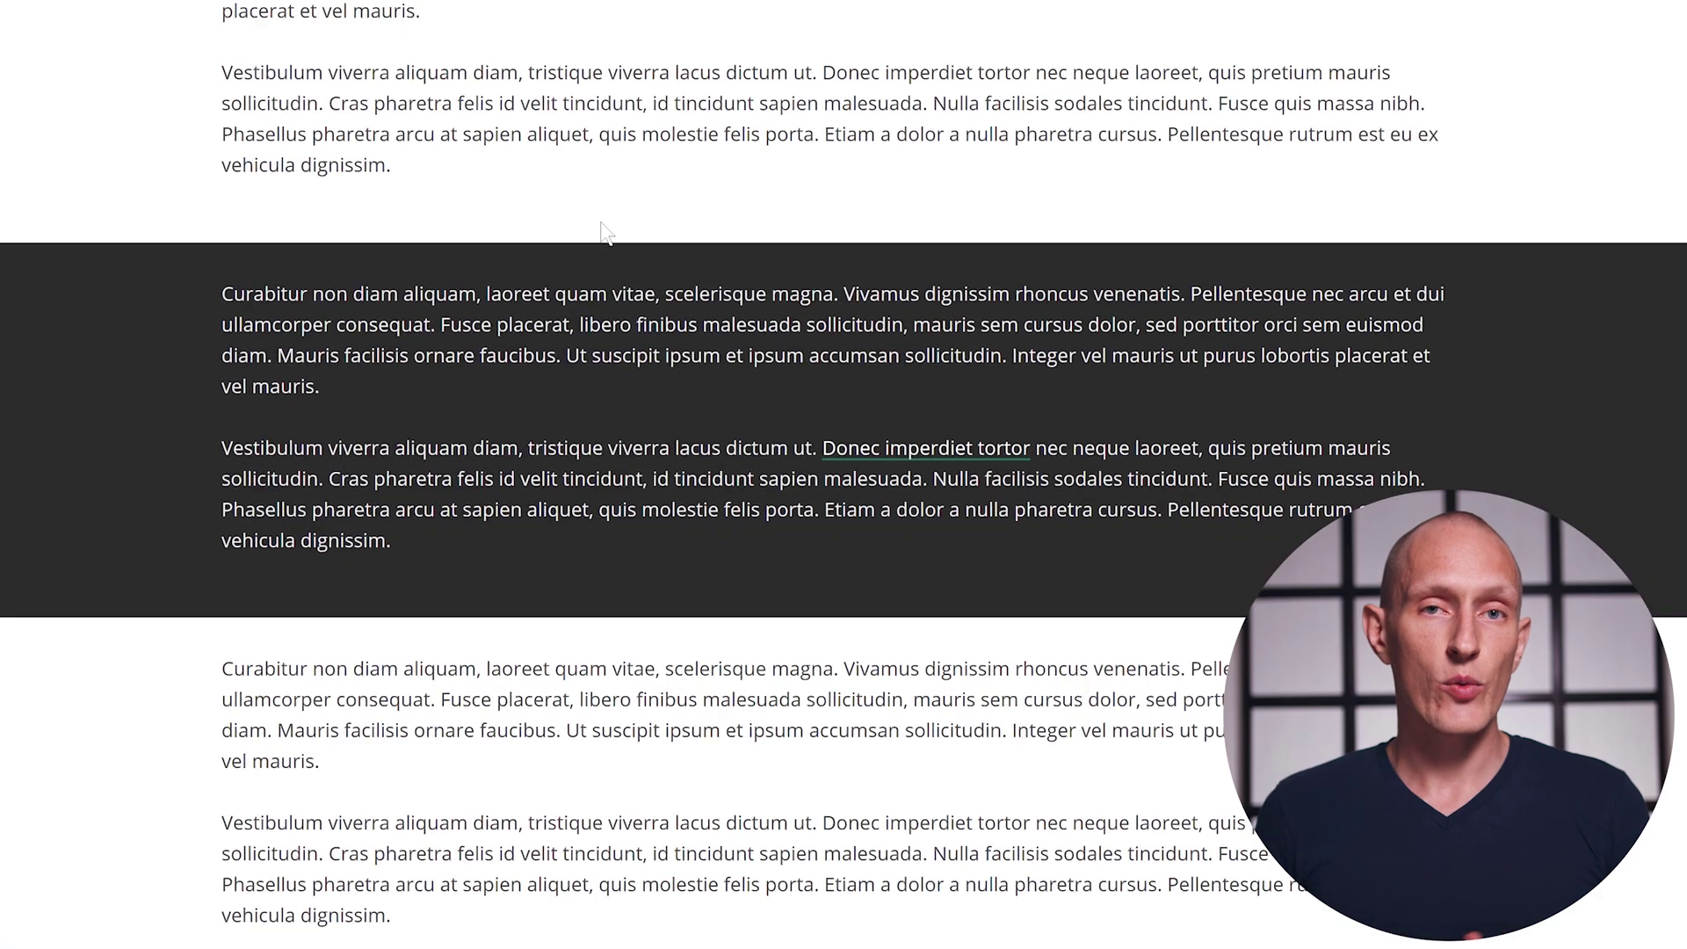
scroll(550, 135, down, 1)
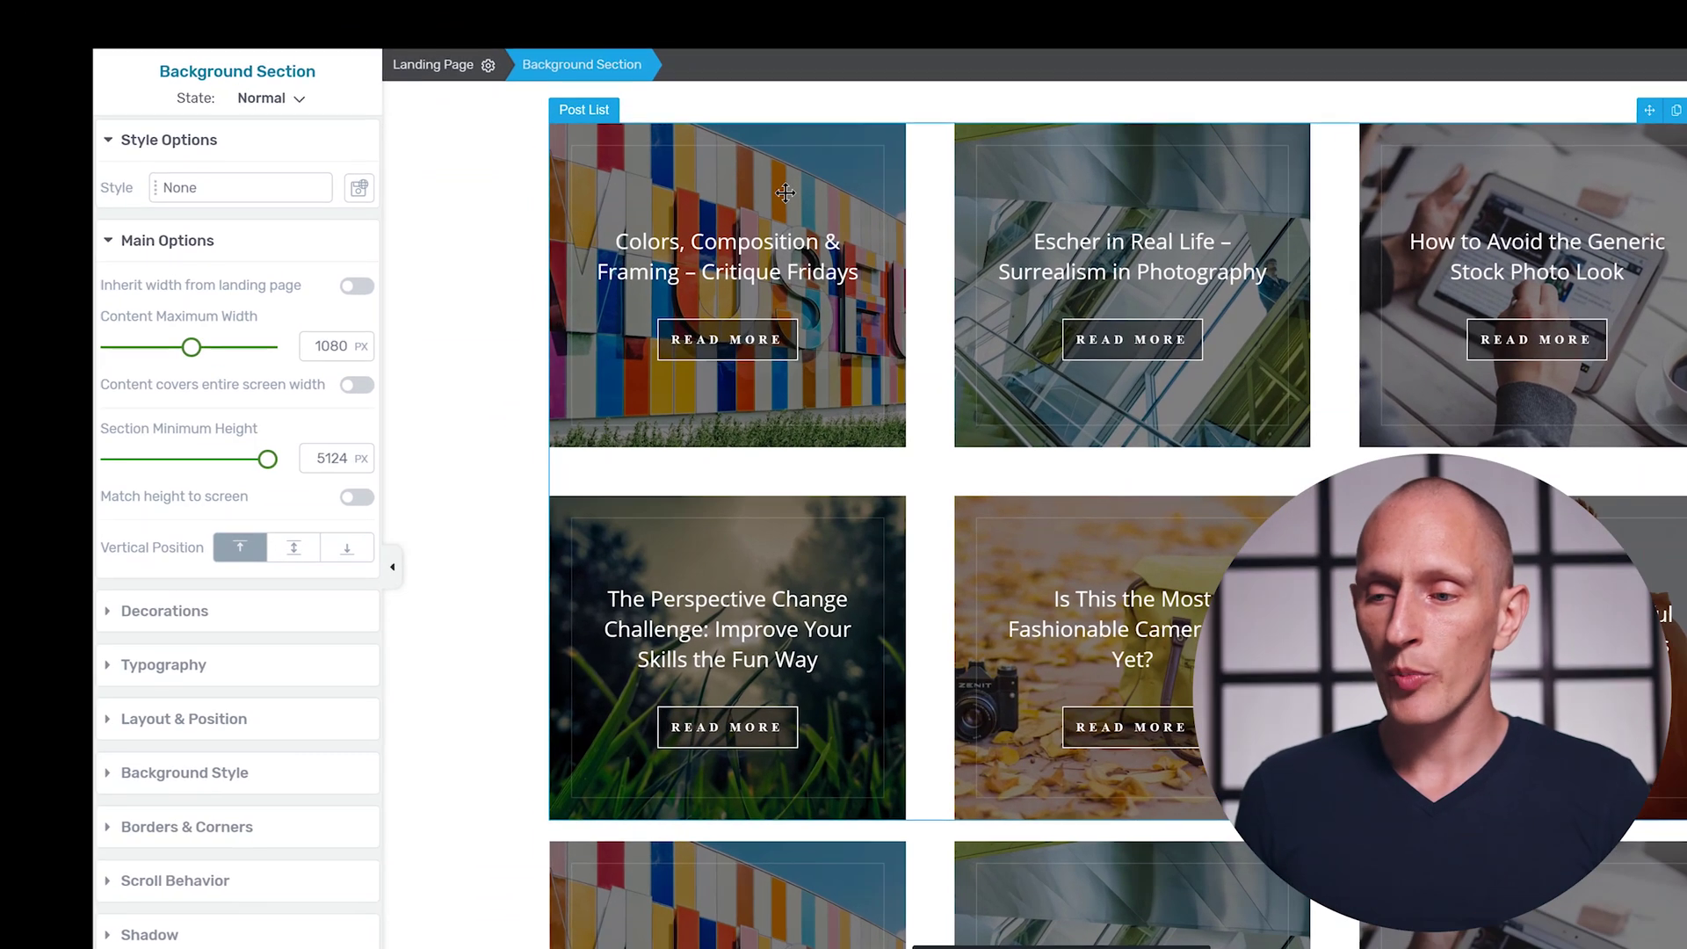
Select the post list to set its 3-column grid, 45 px spacing and 12-word excerpts
click(785, 191)
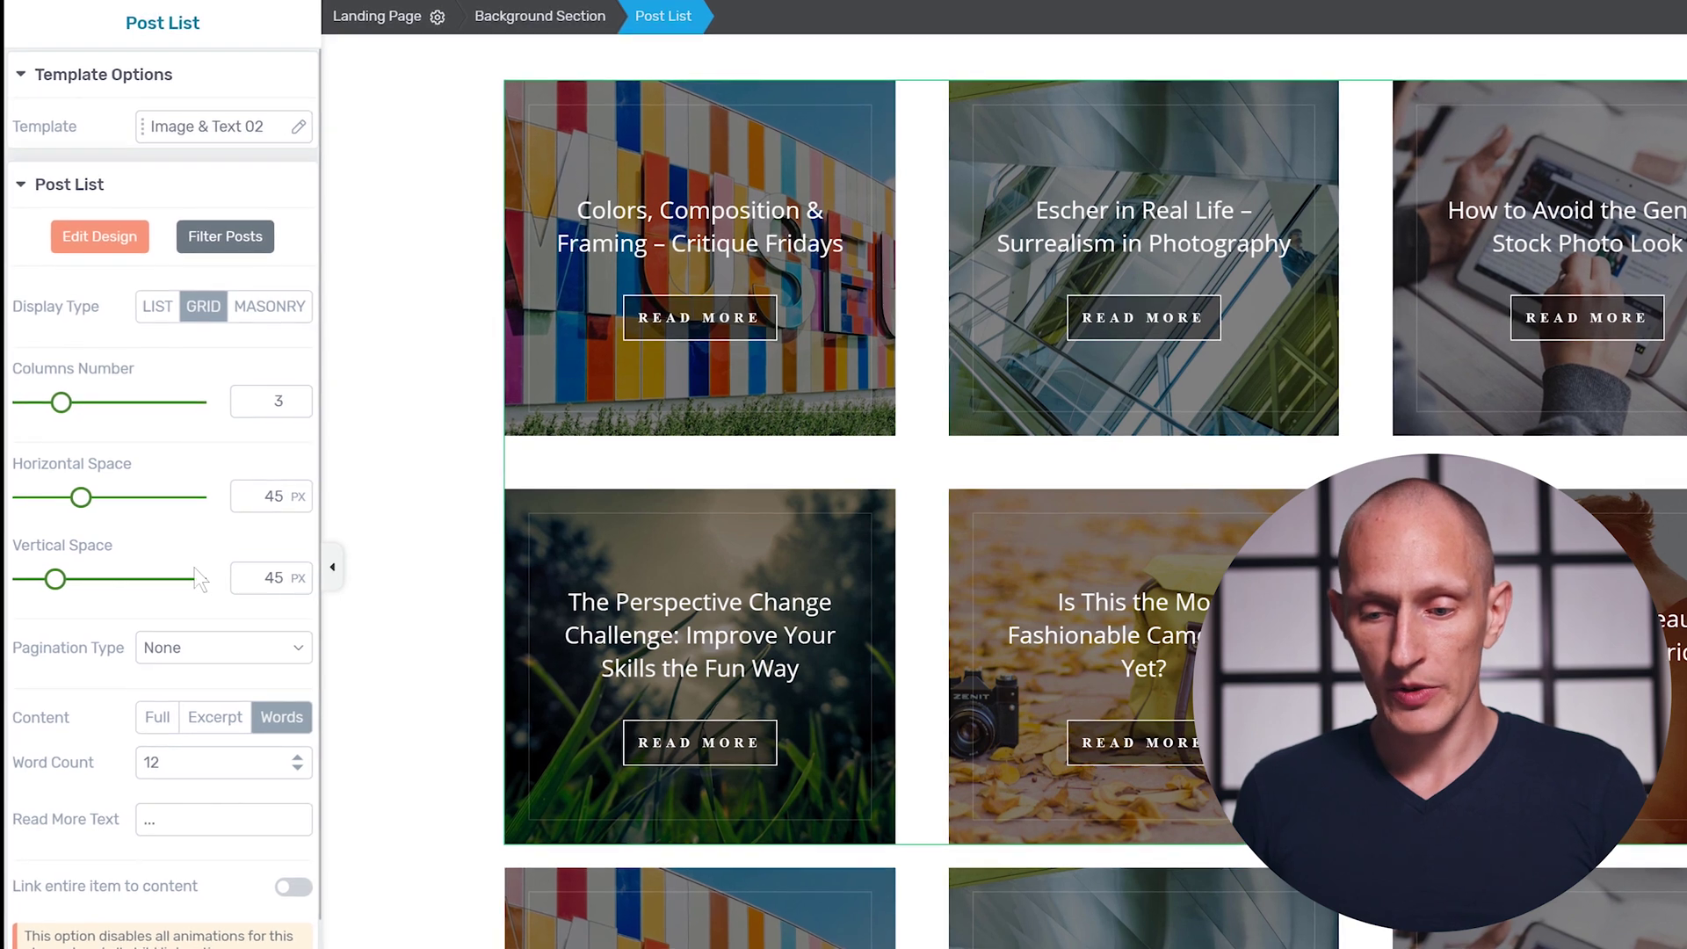
scroll(194, 567, down, 1)
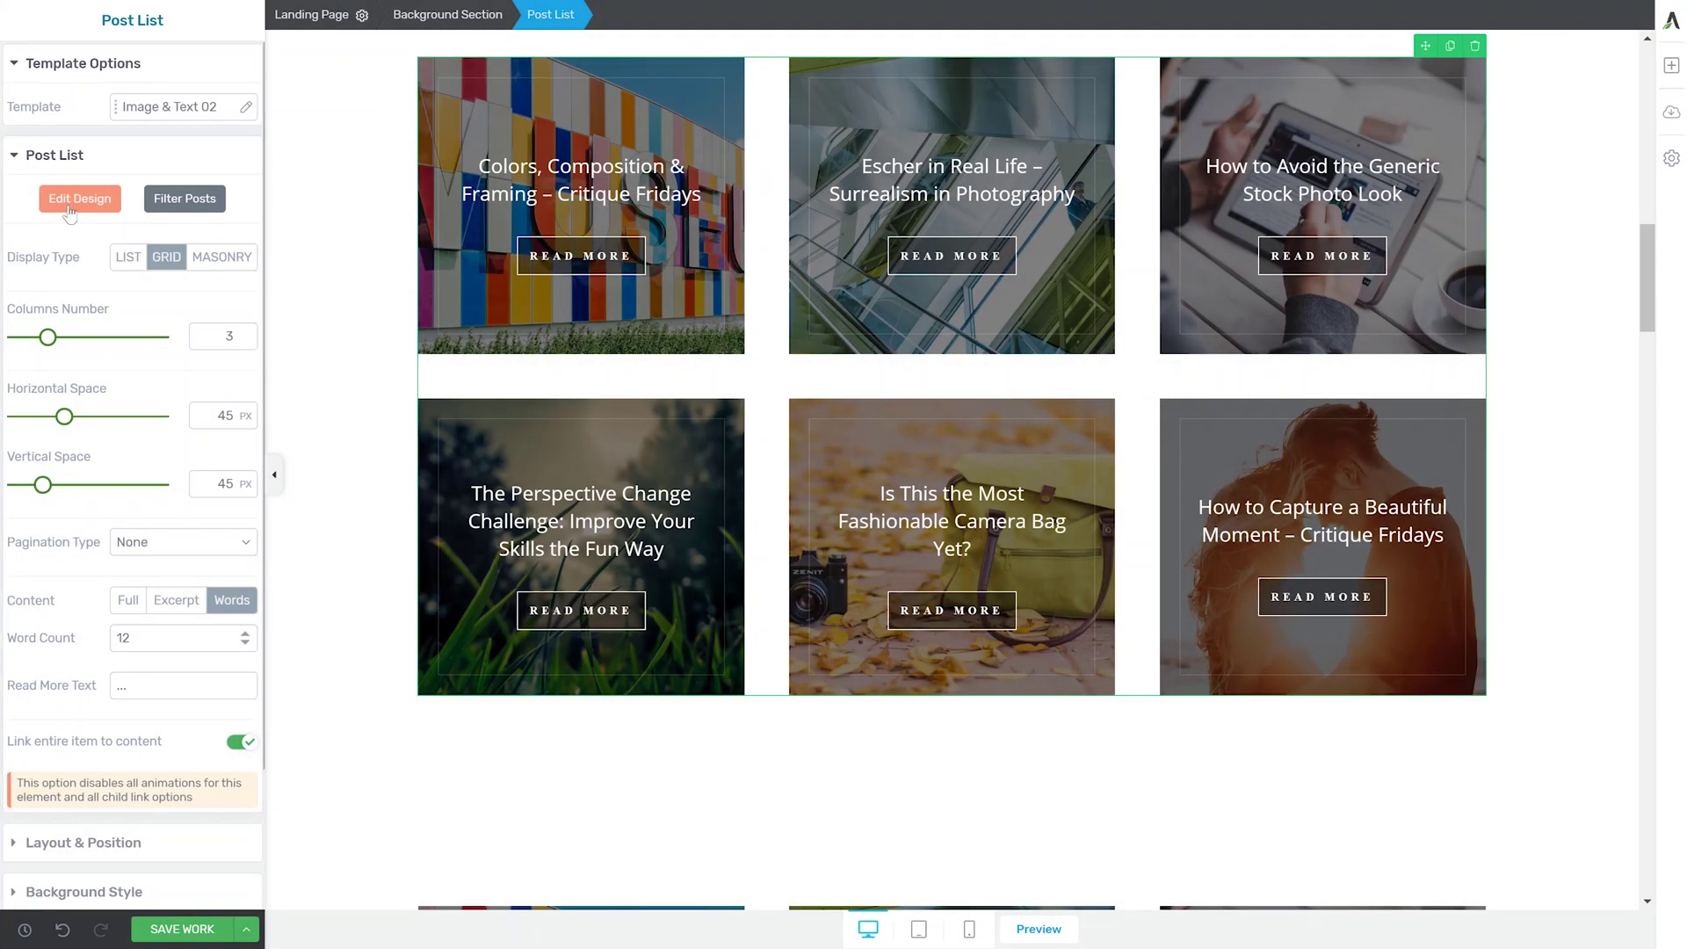
Edit the post card design, selecting the whole Article and switching to its Hover state
click(71, 204)
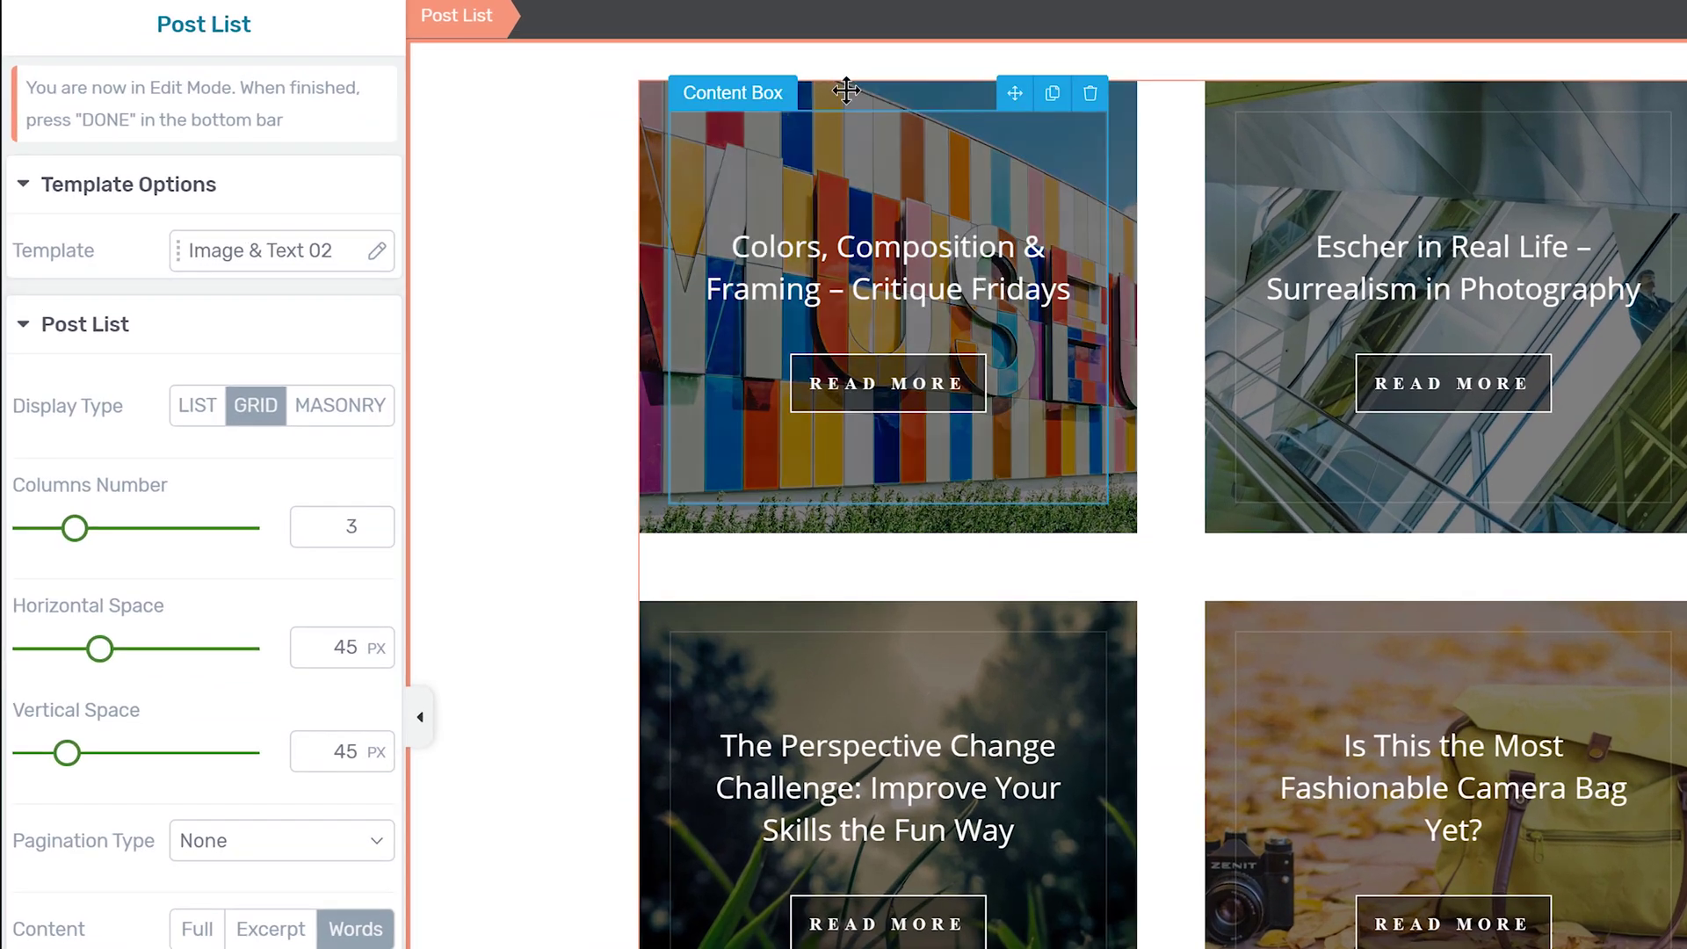
click(846, 90)
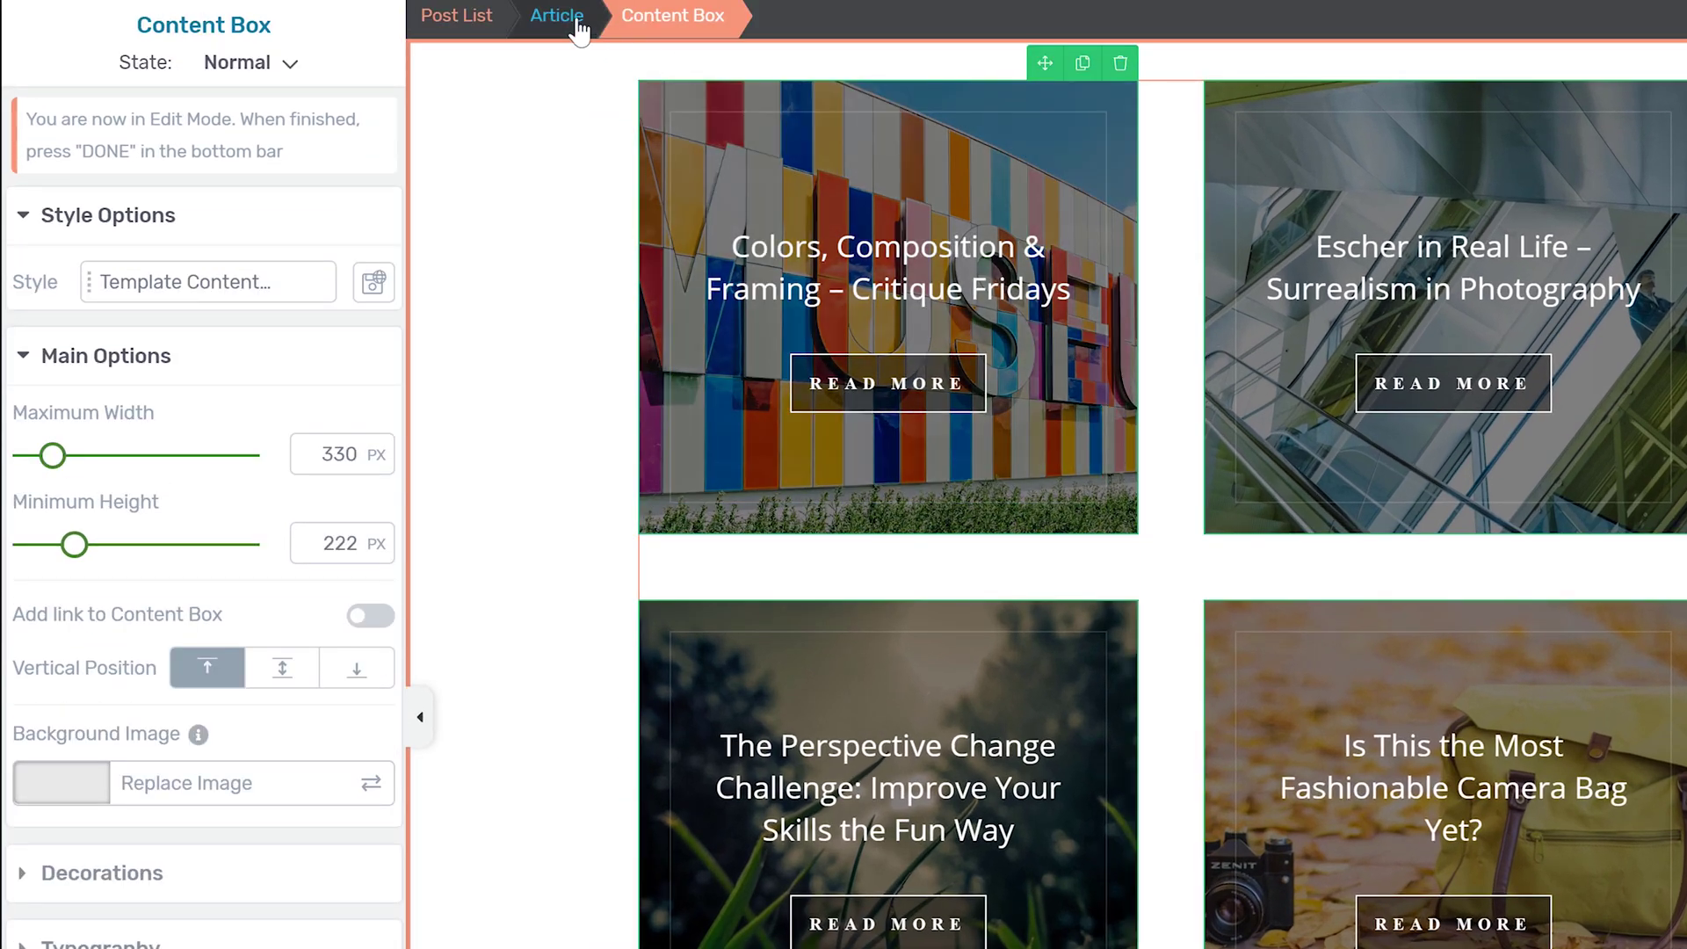
click(579, 27)
click(288, 67)
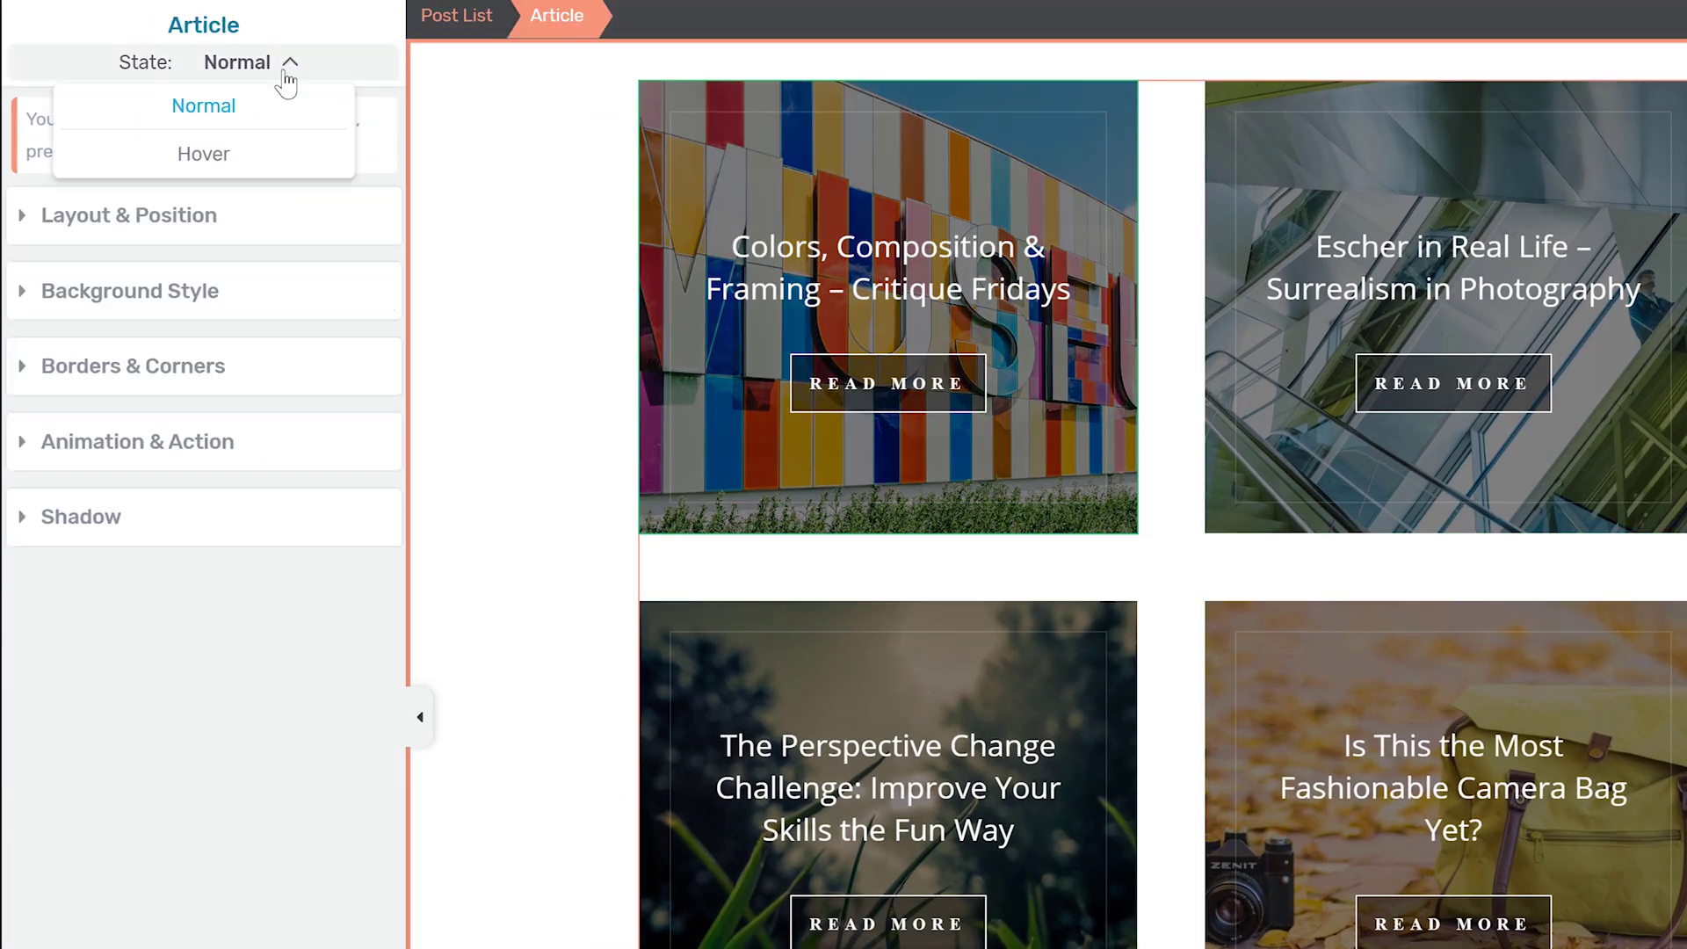
click(204, 154)
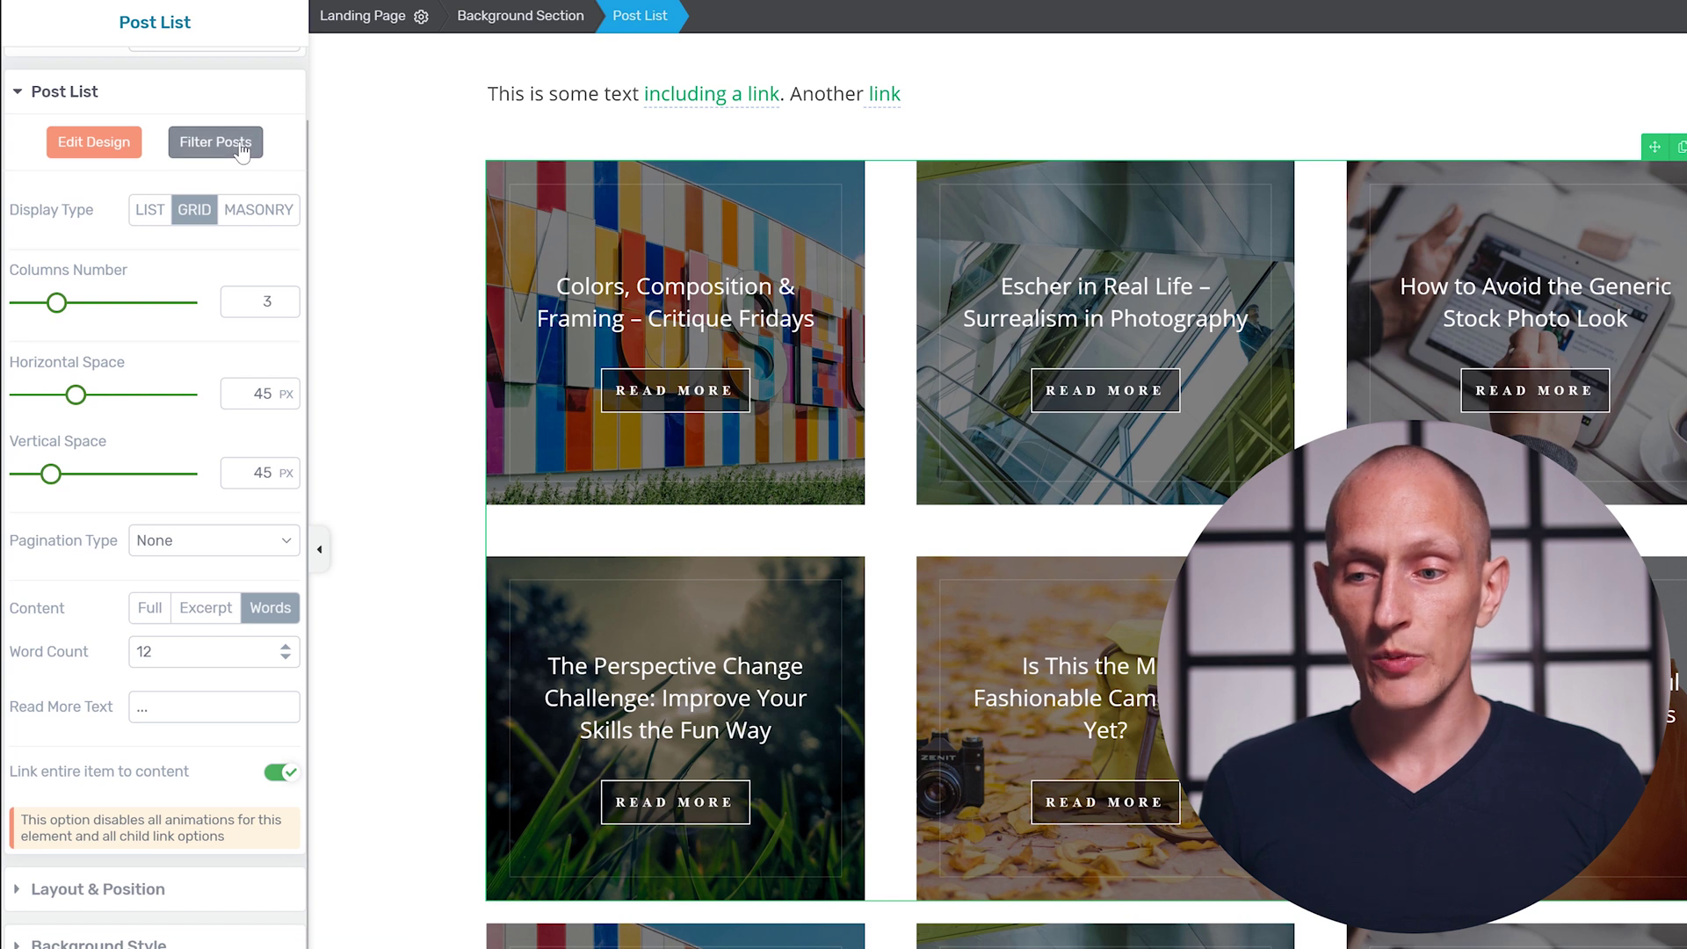
click(240, 152)
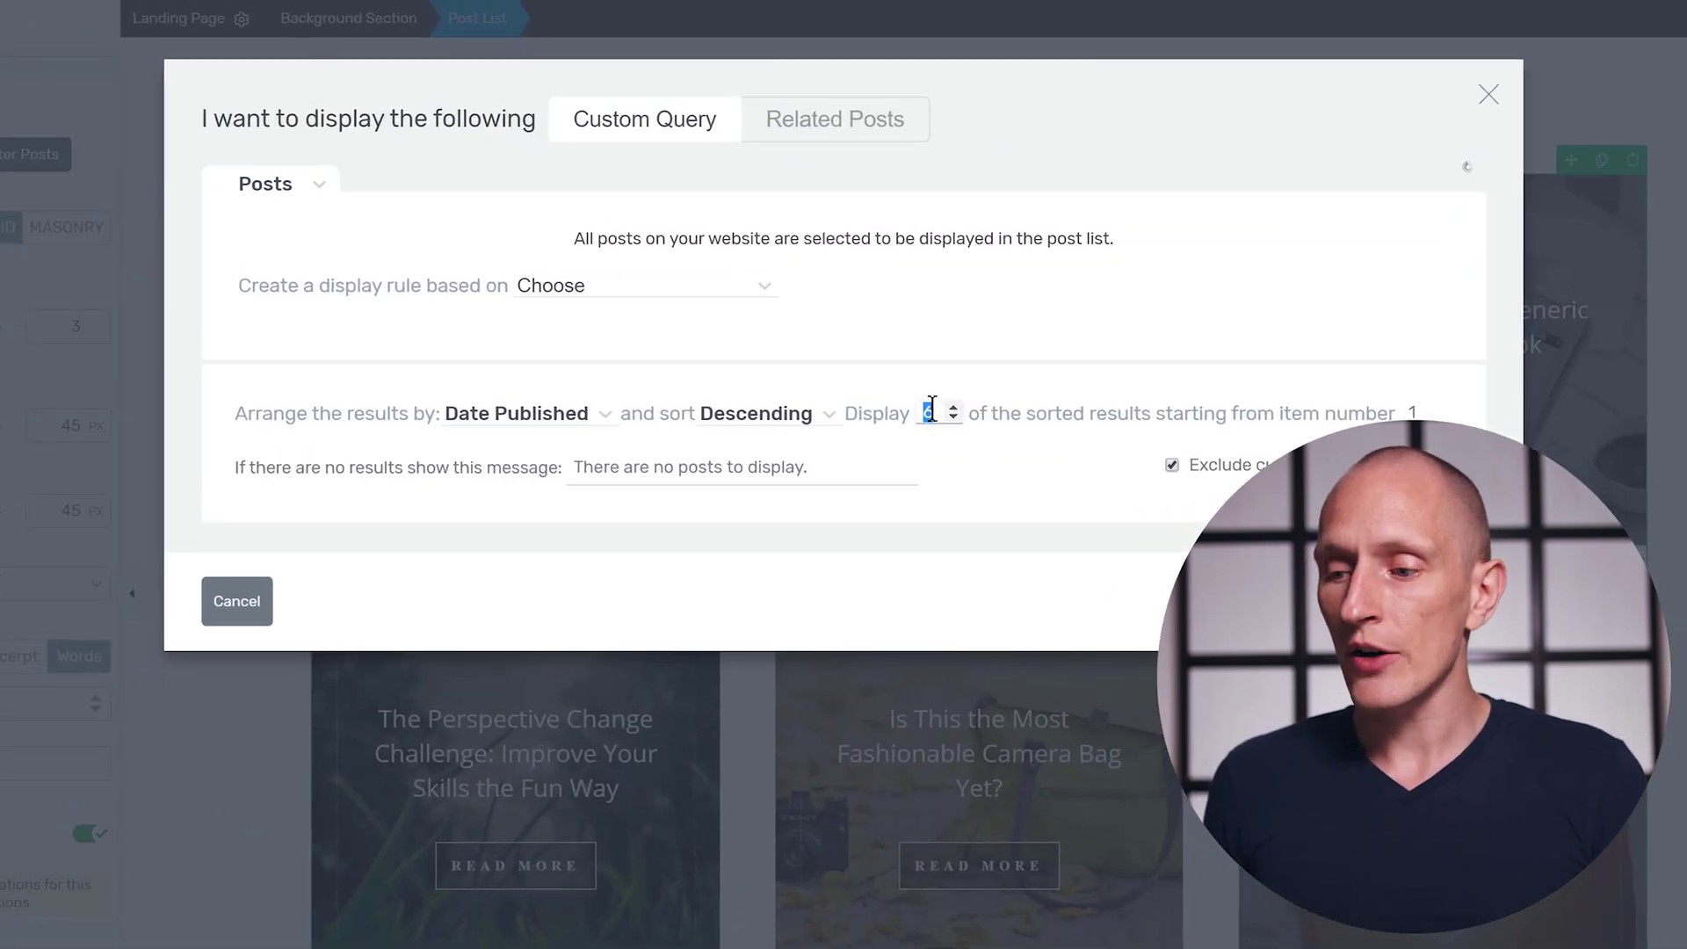
click(539, 422)
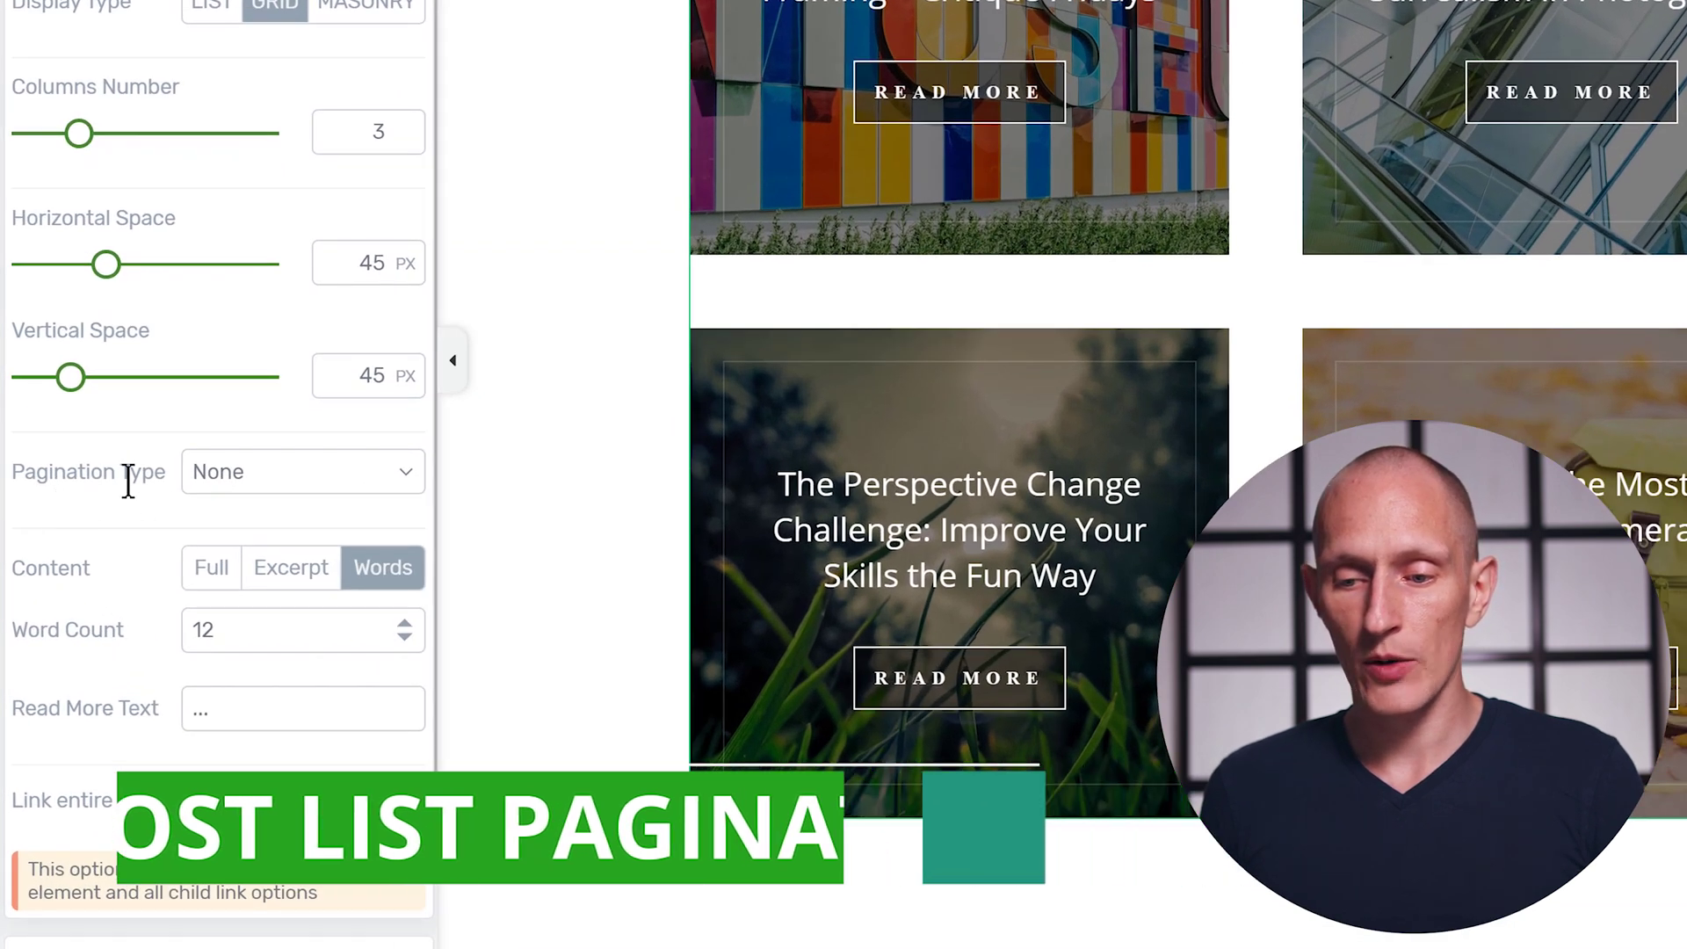
Set Pagination Type to Numeric, back to None, then to Load More
click(347, 483)
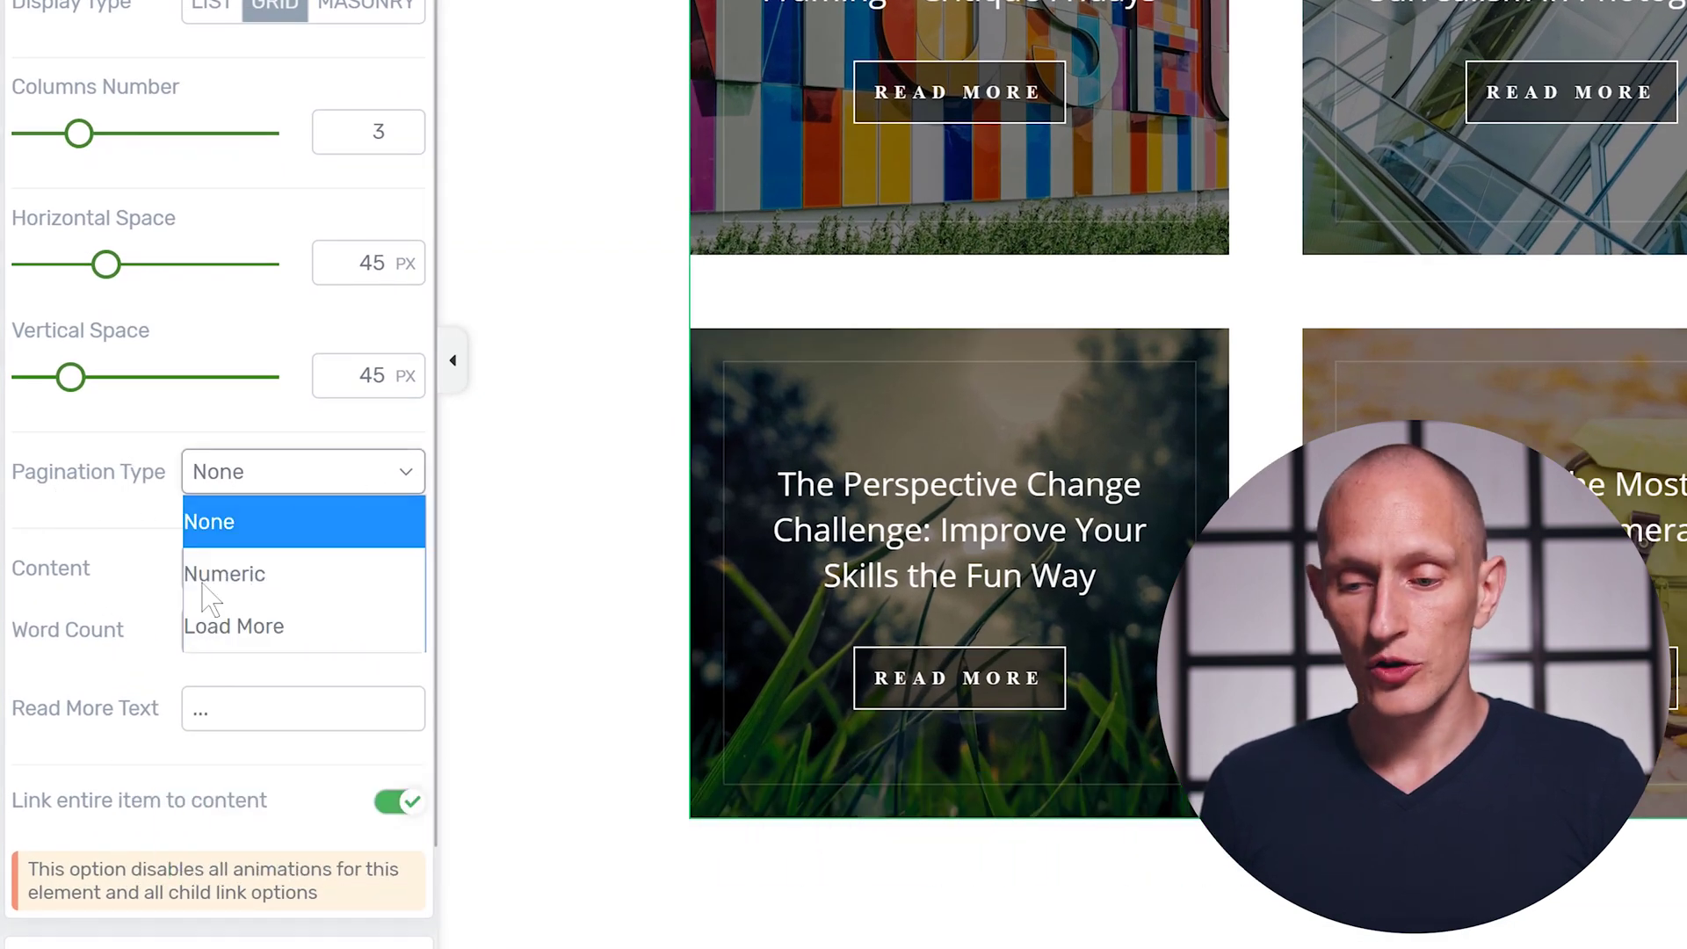
click(226, 569)
scroll(889, 633, down, 3)
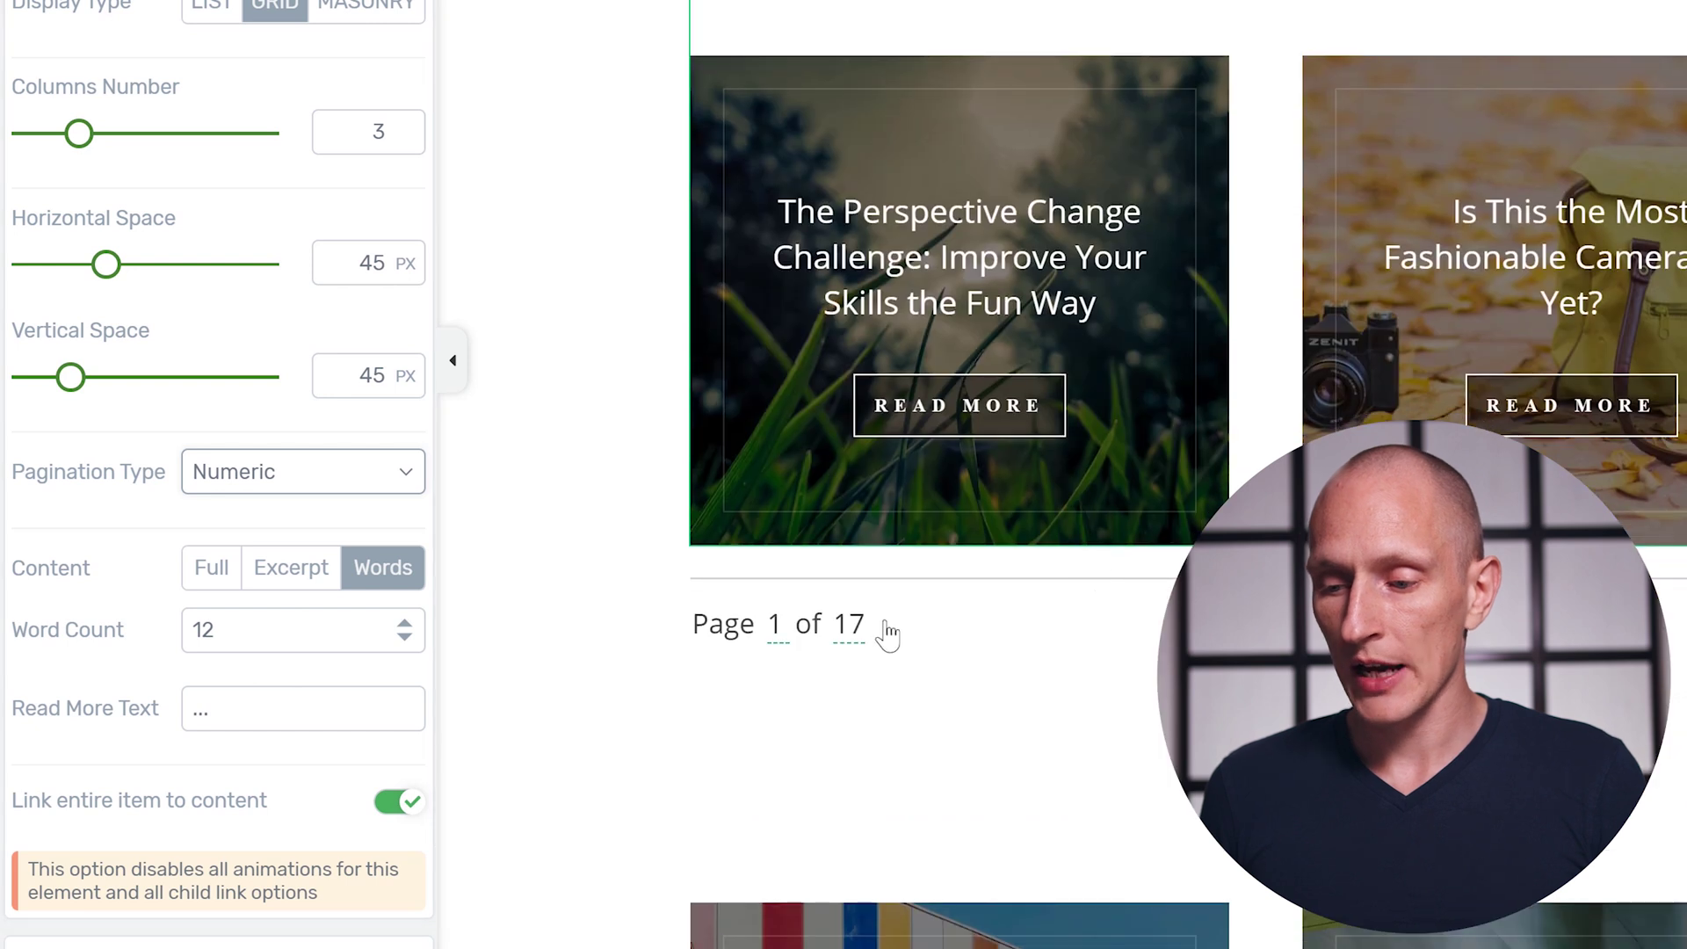
scroll(948, 369, down, 5)
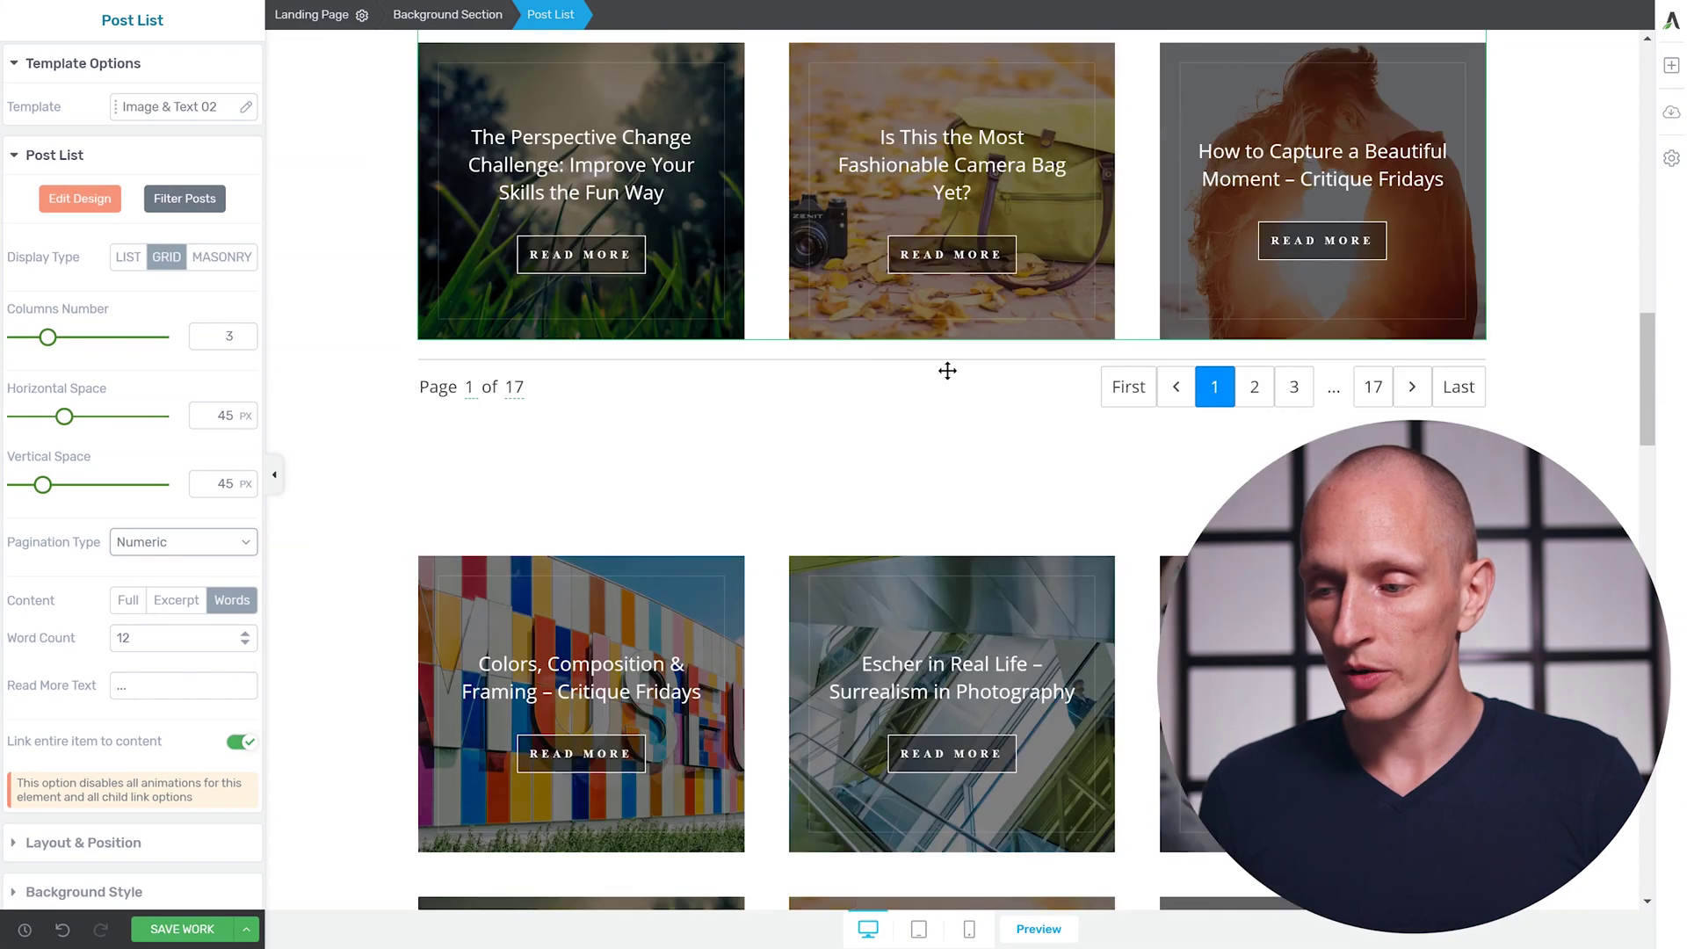
key(Up)
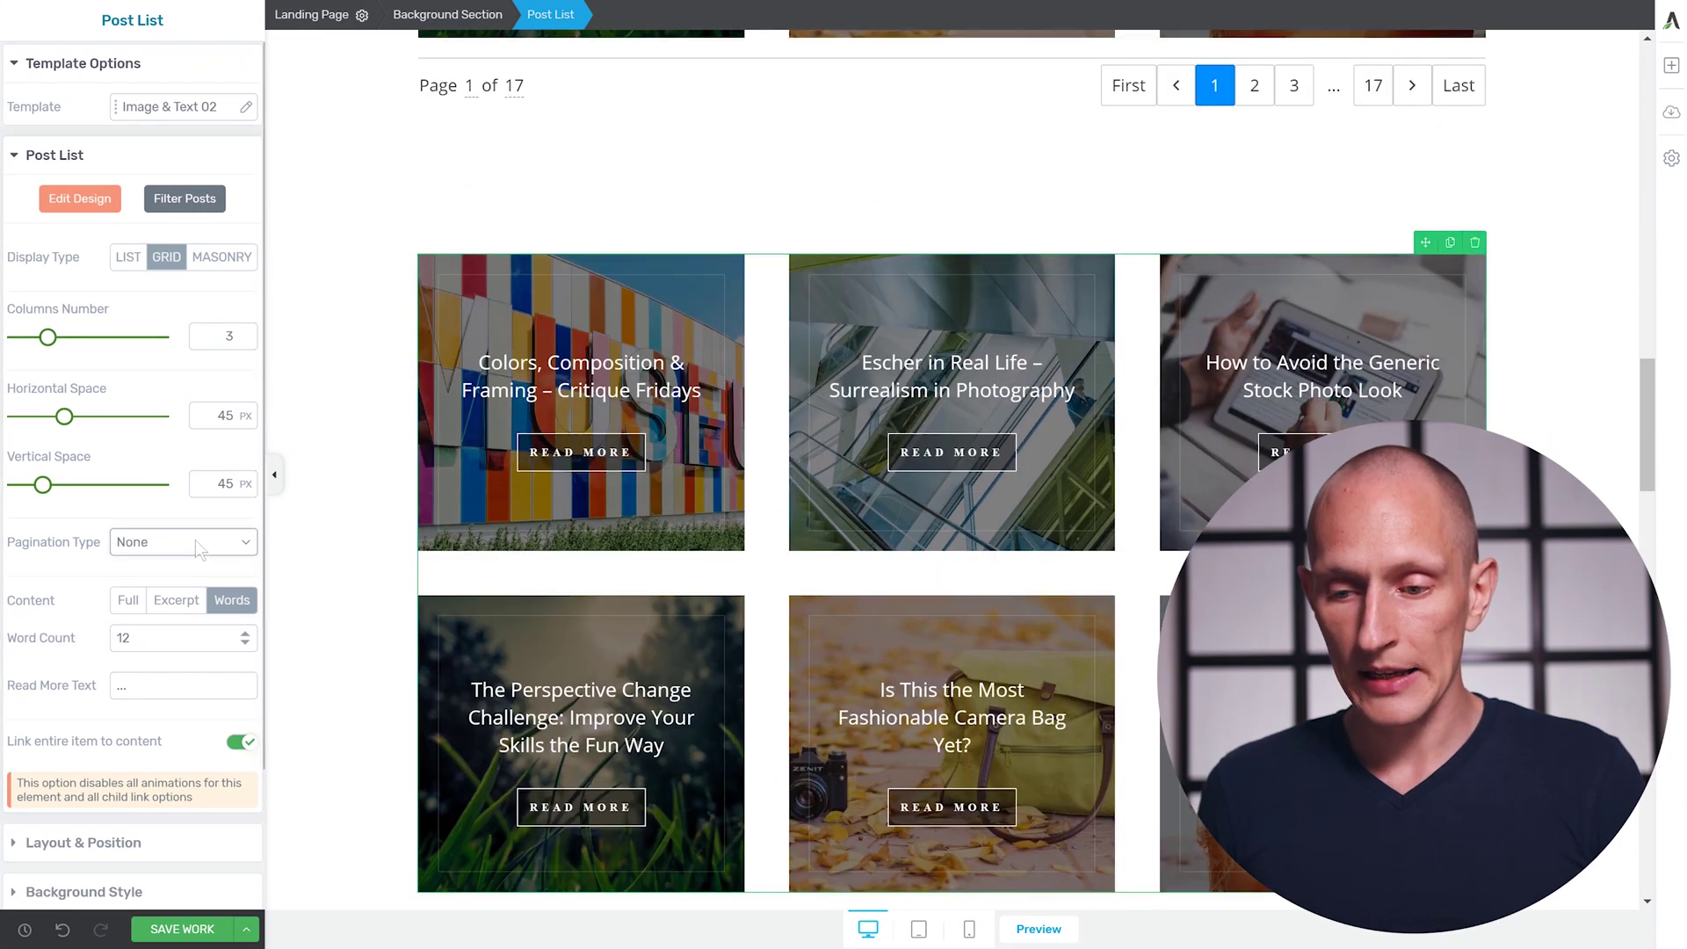
click(195, 540)
click(149, 633)
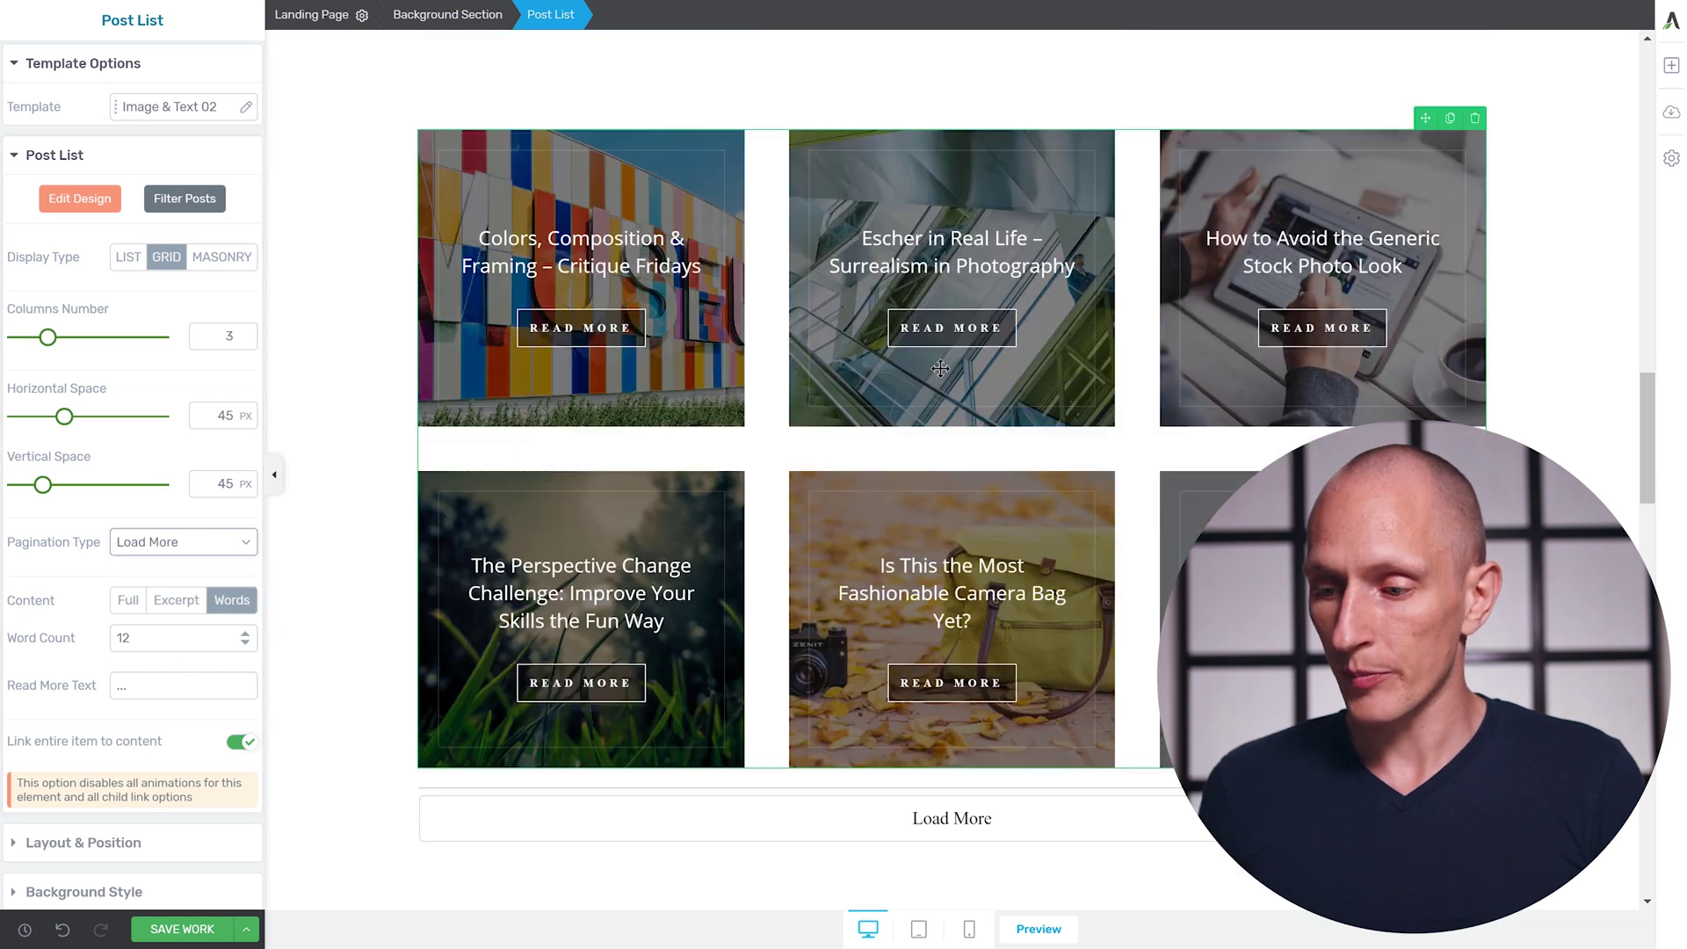
scroll(941, 369, down, 4)
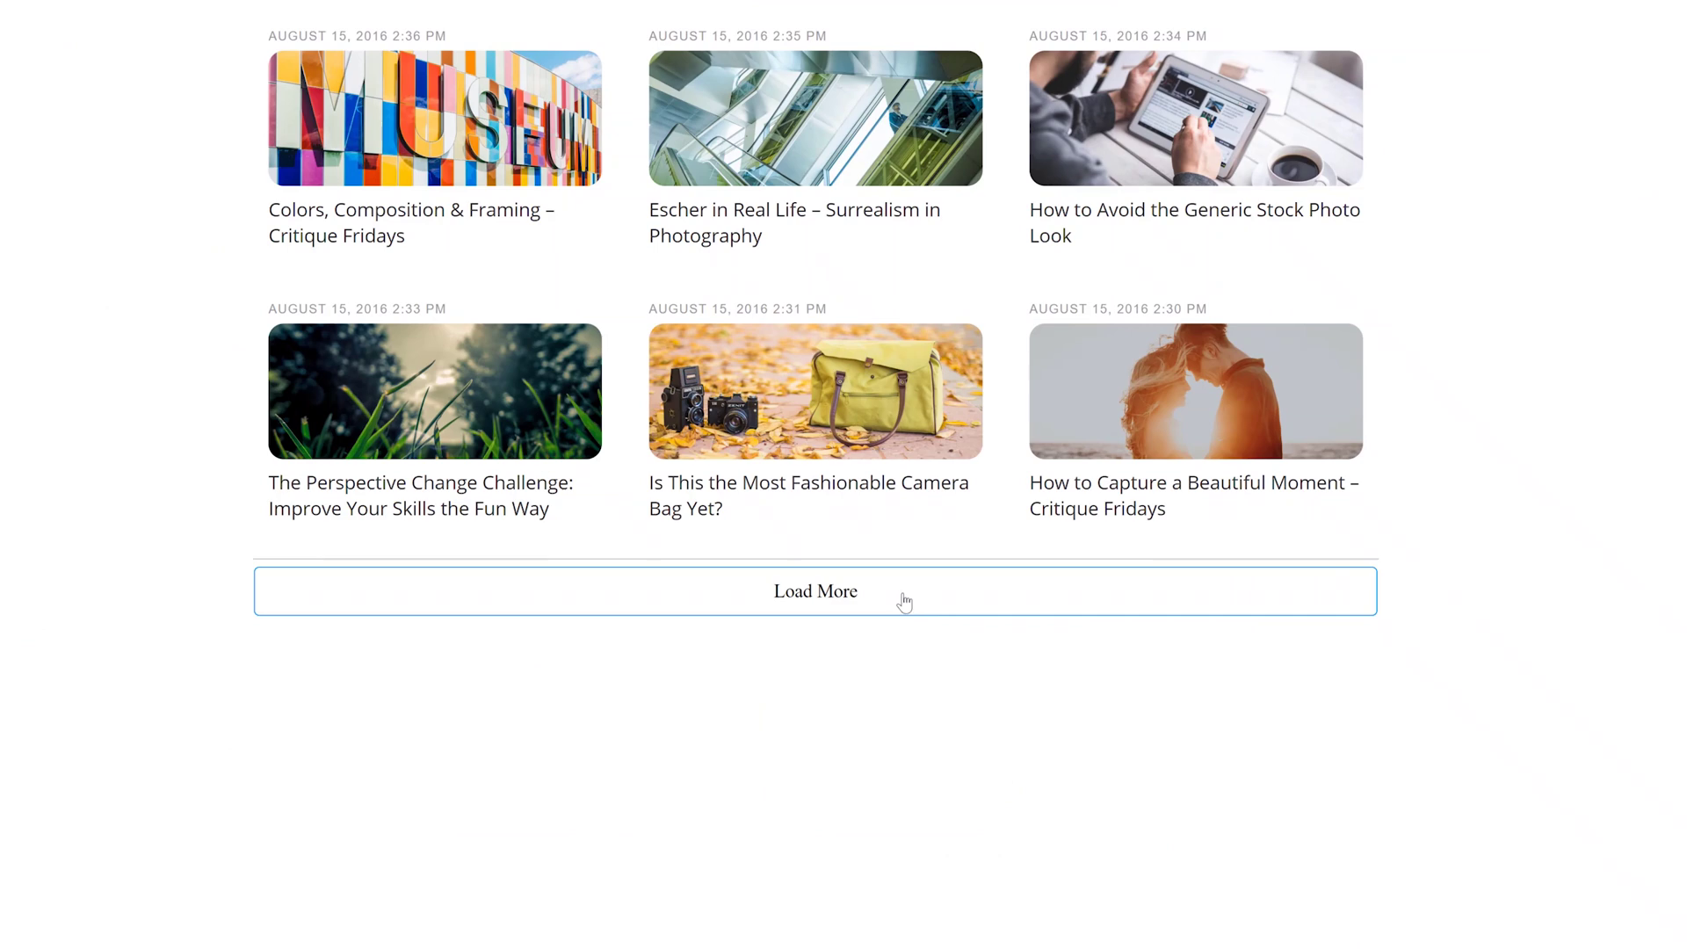
Use the Load More button on the live page to load more posts
click(900, 593)
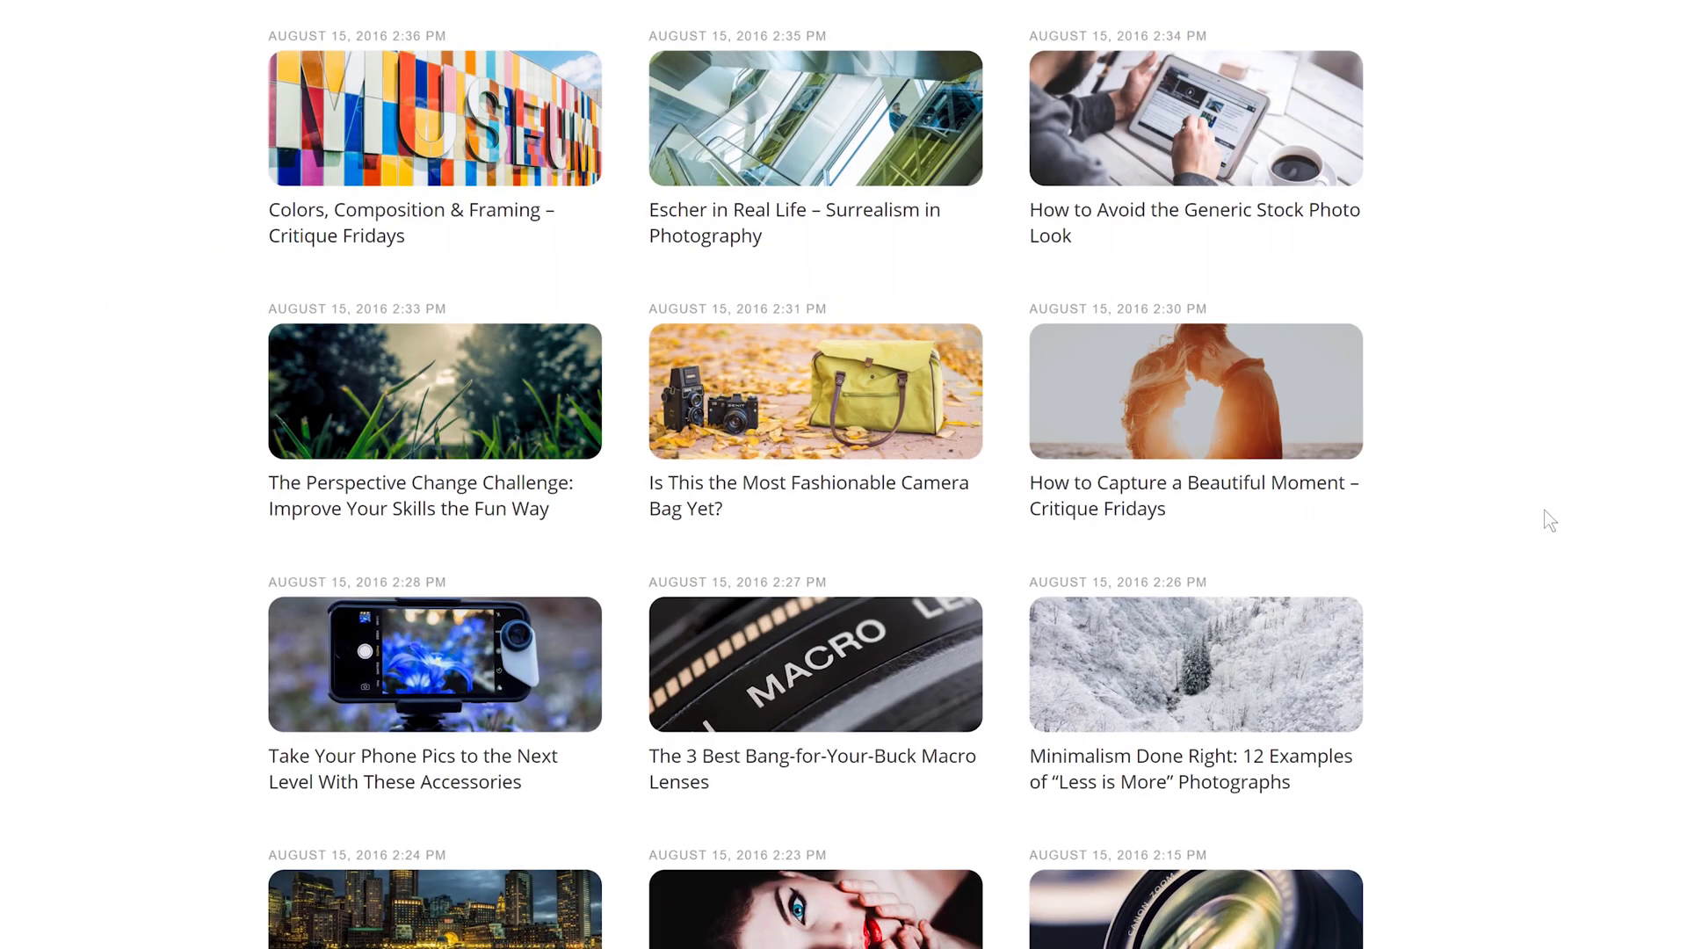
scroll(1550, 521, down, 5)
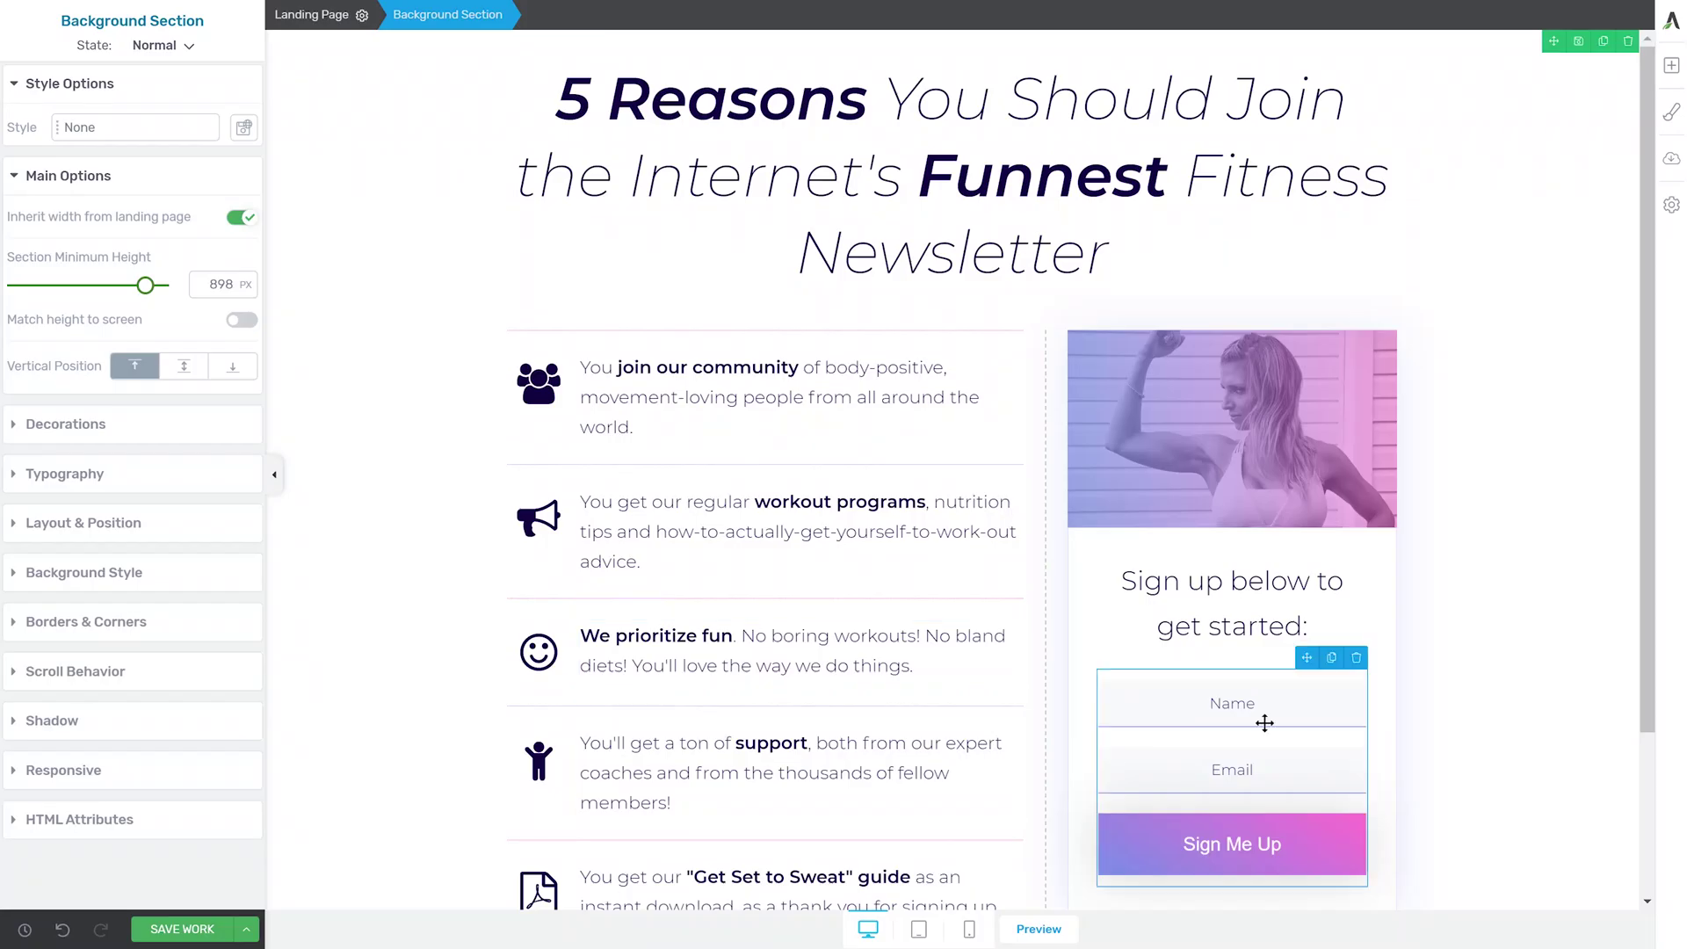
click(1266, 713)
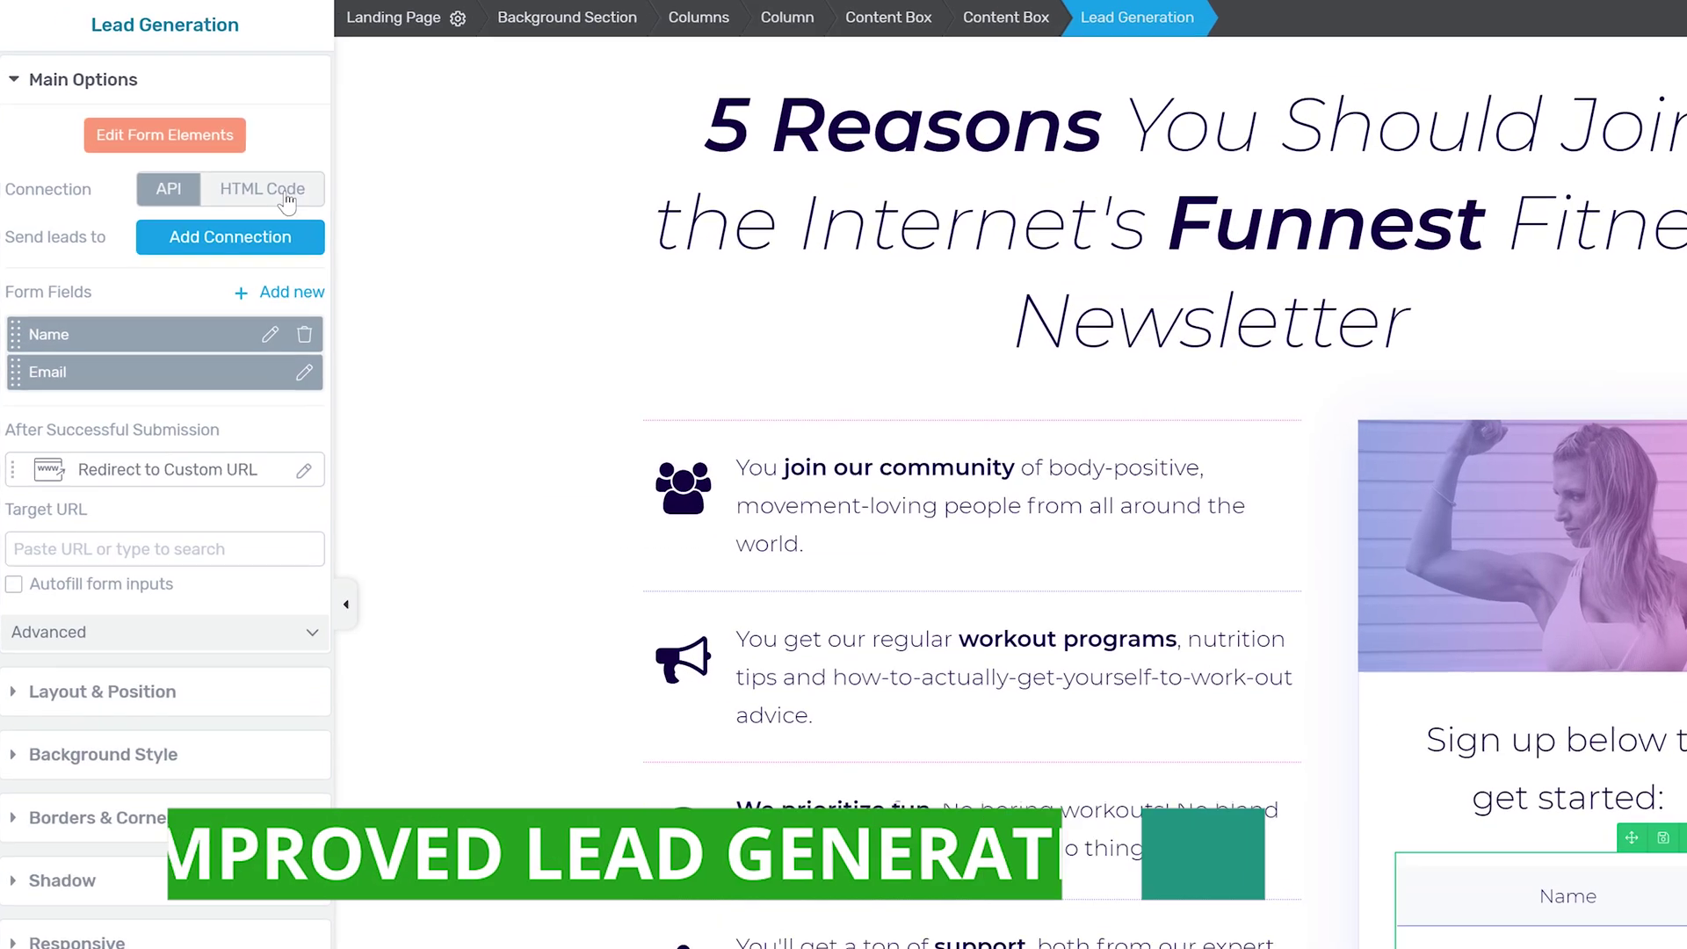
Switch the form to an API connection with ActiveCampaign and the ActiveGrowth list
click(226, 156)
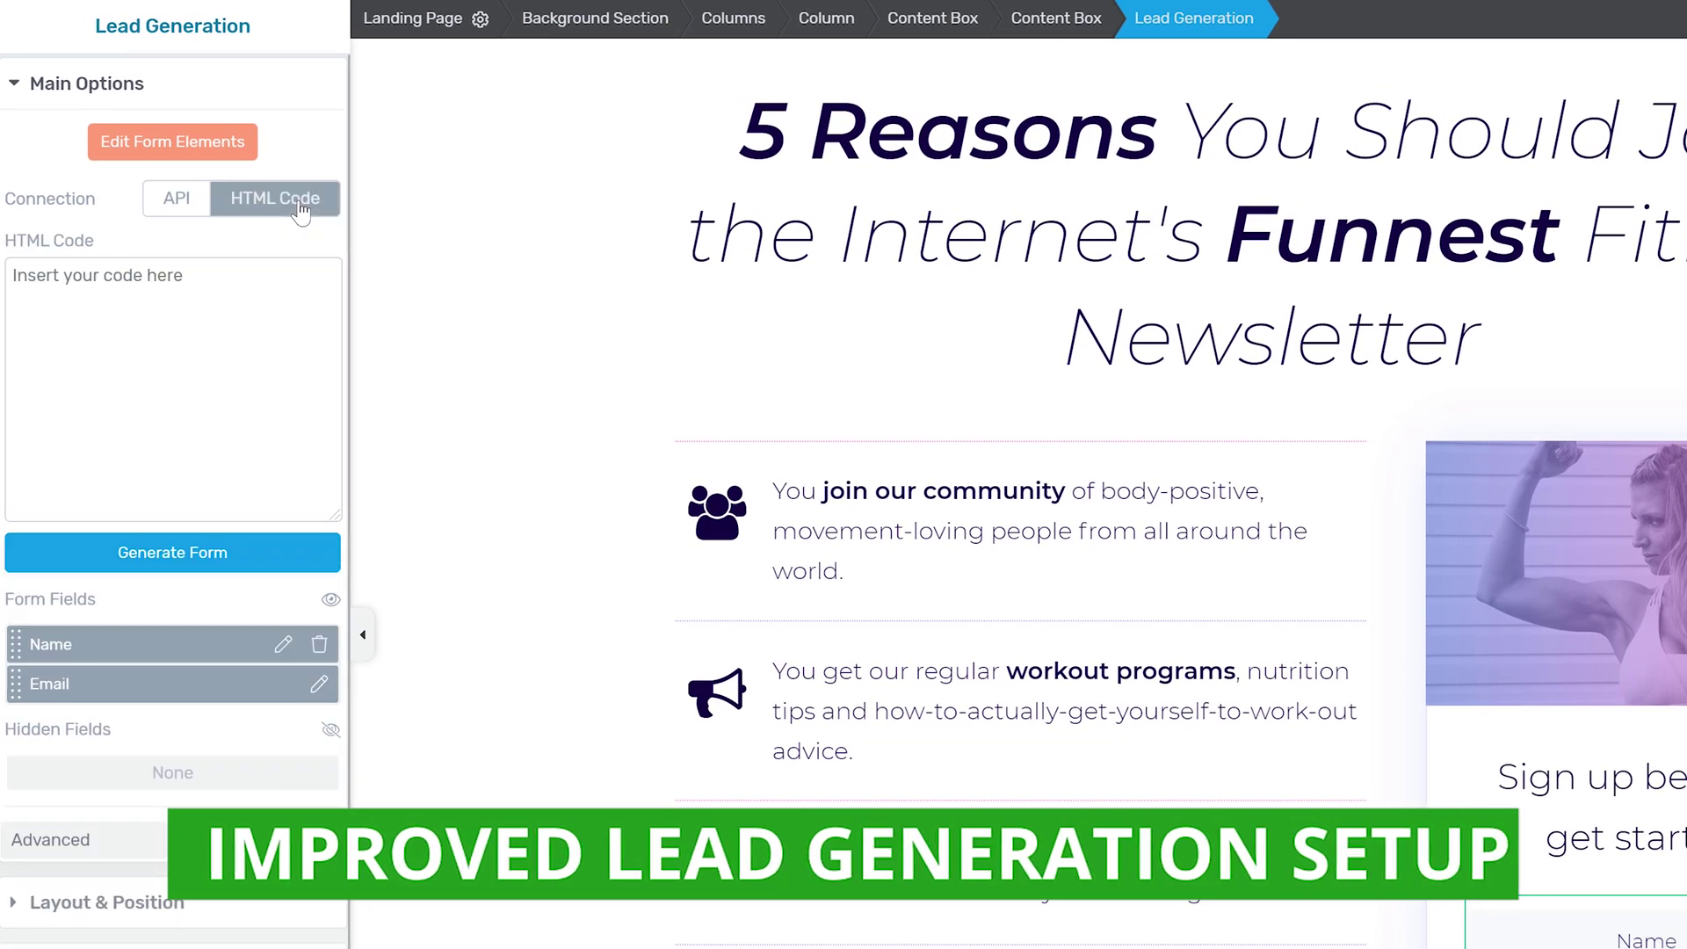
click(185, 217)
click(241, 248)
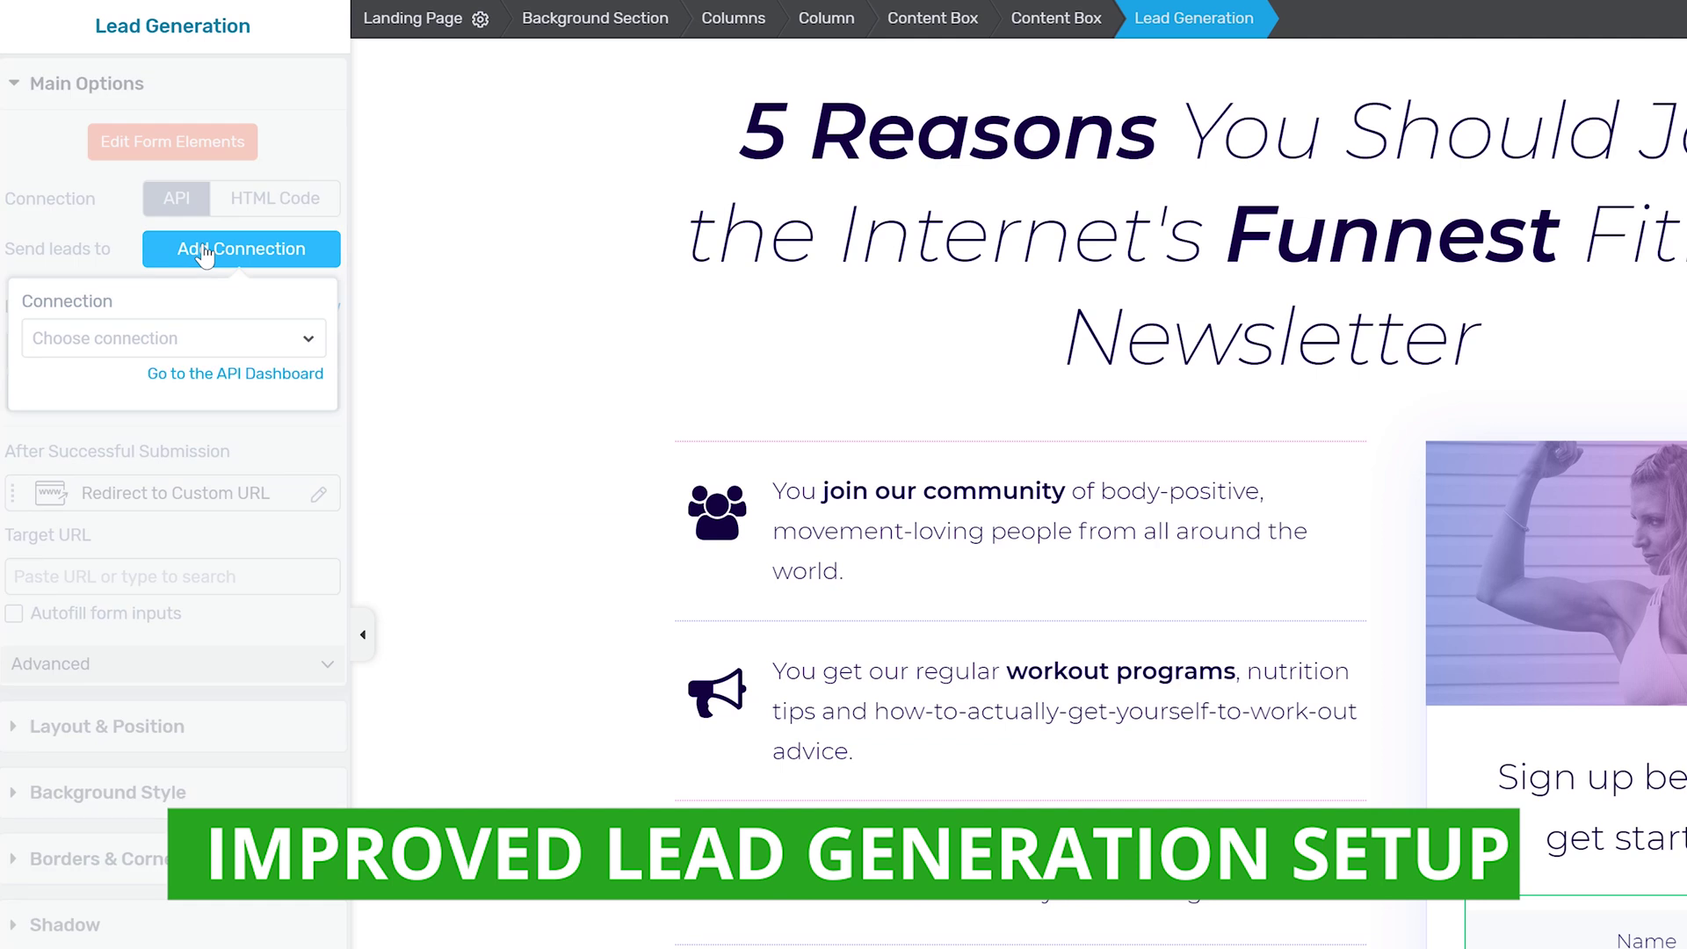
click(206, 344)
click(202, 447)
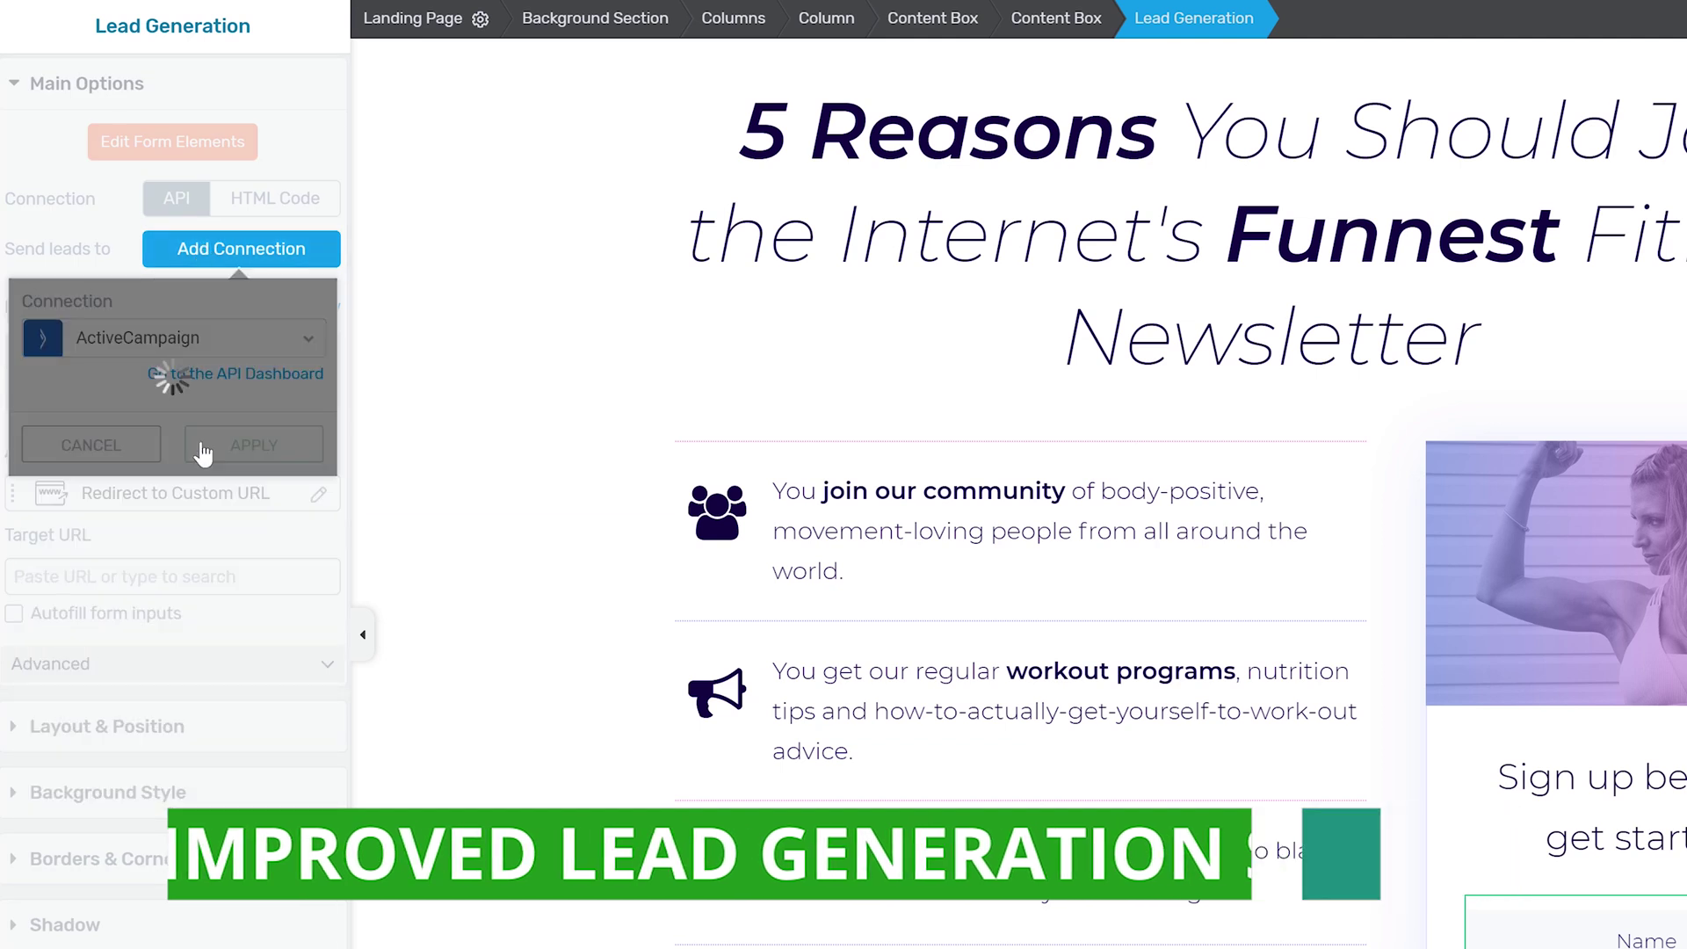
click(202, 449)
click(88, 738)
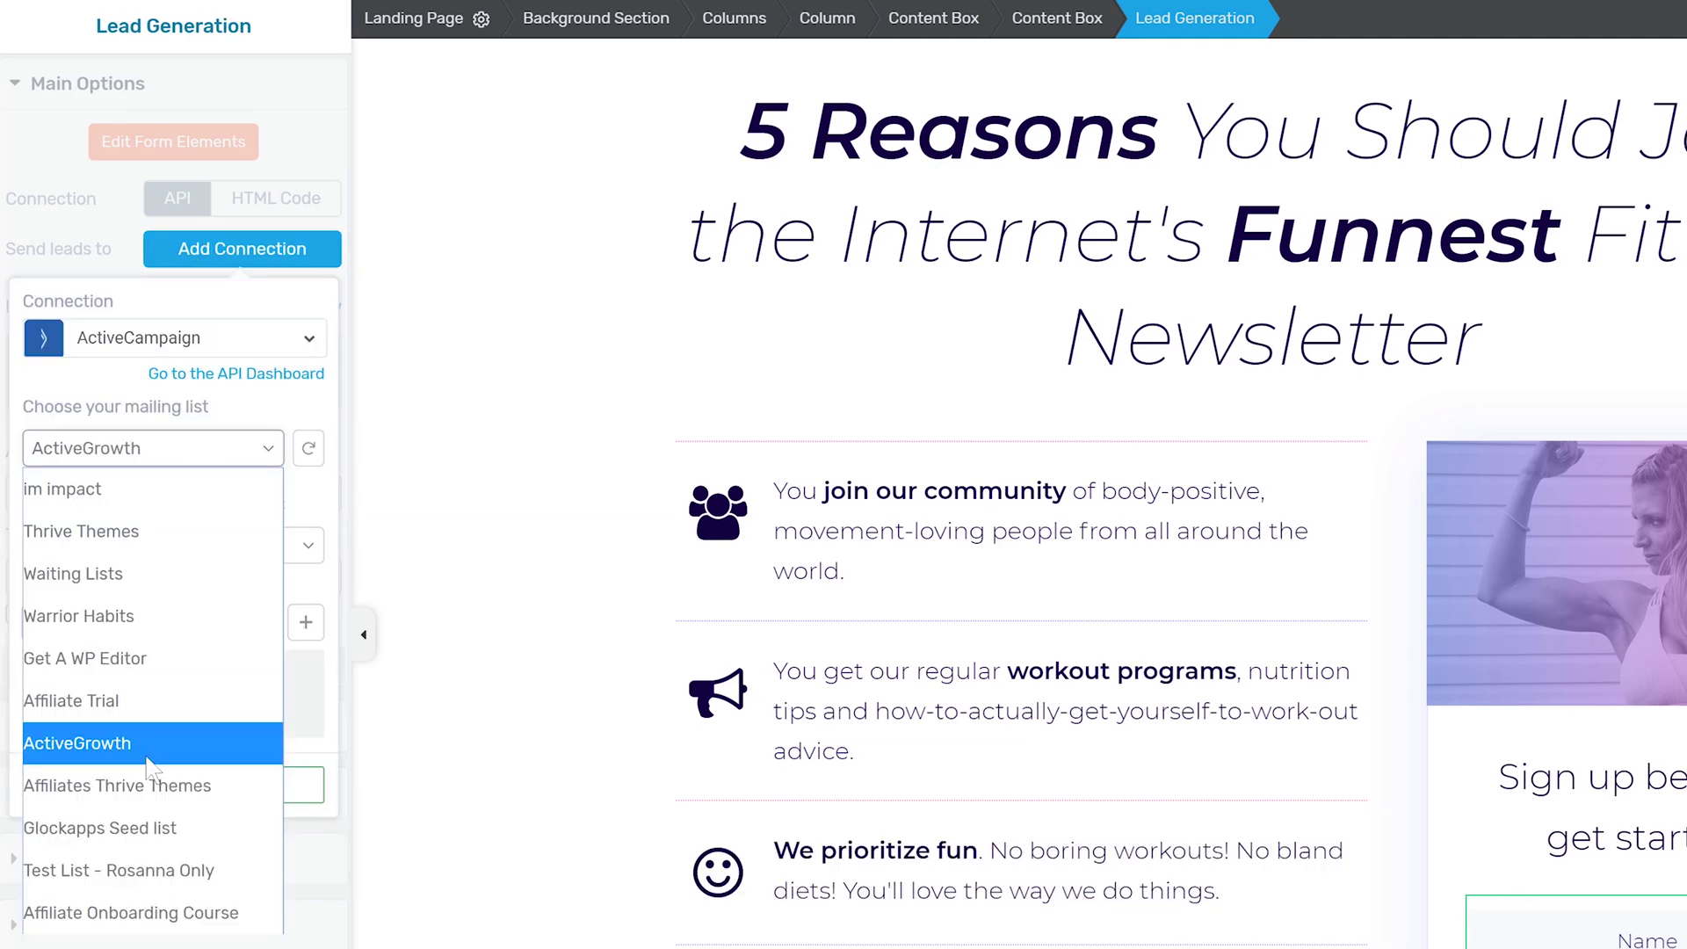
Use no form, add tags 'test tag' and 'another tag', and save the connection
click(102, 582)
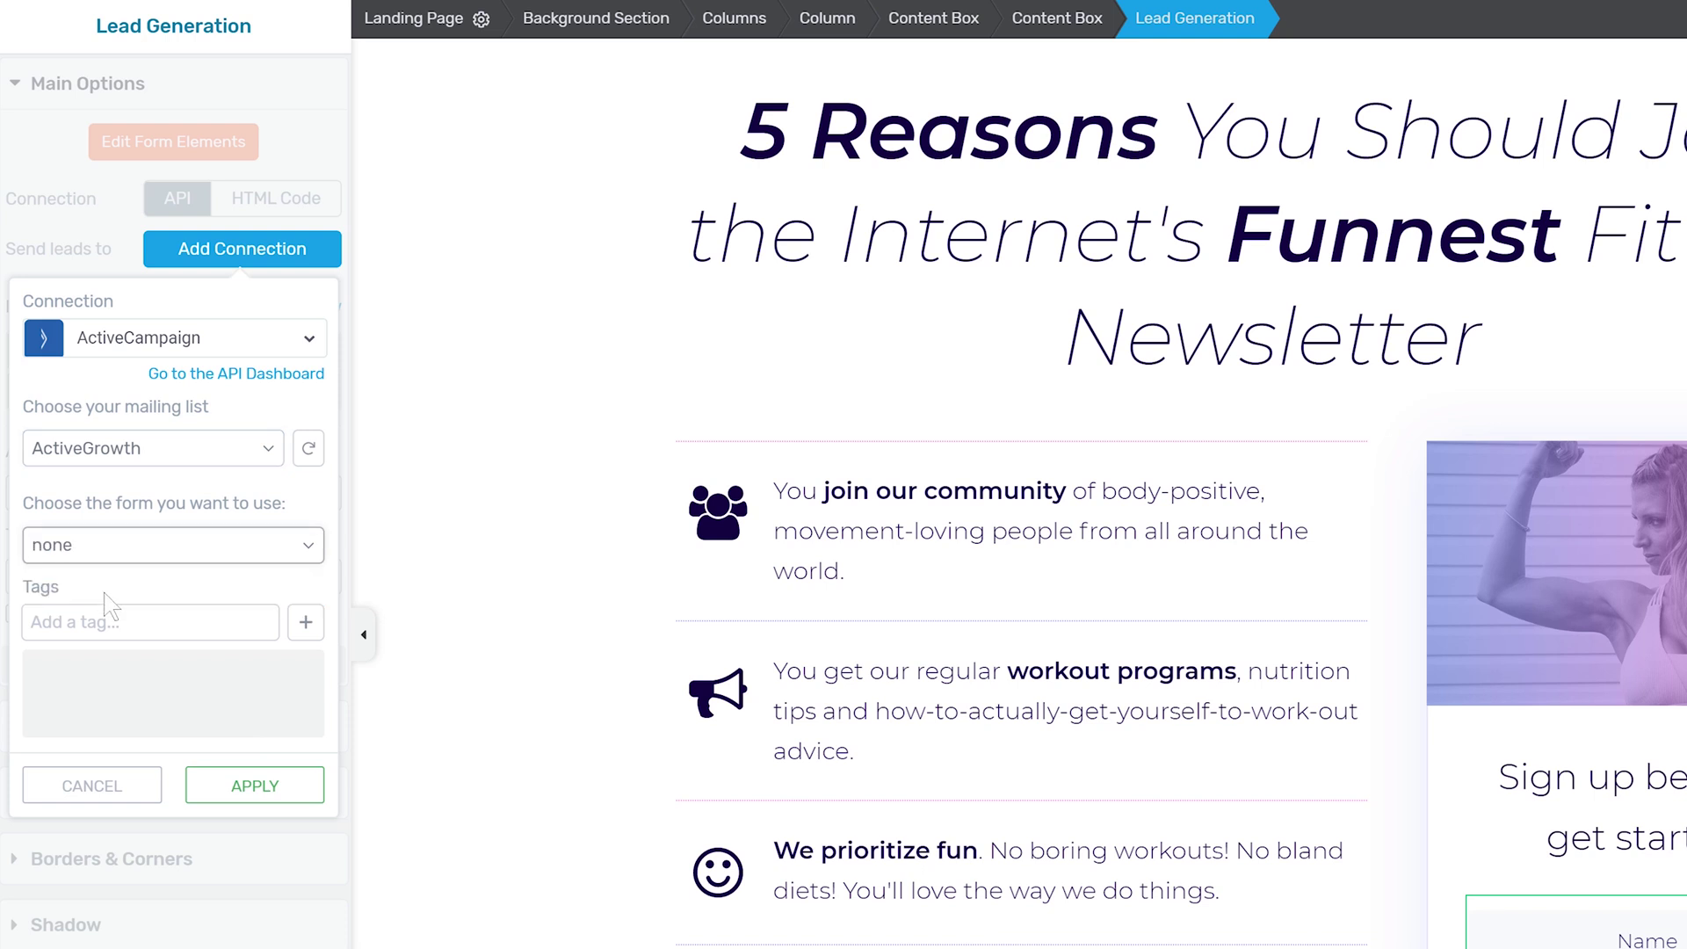
click(109, 621)
text(test tag)
key(Return)
text(another tag)
key(Return)
click(252, 786)
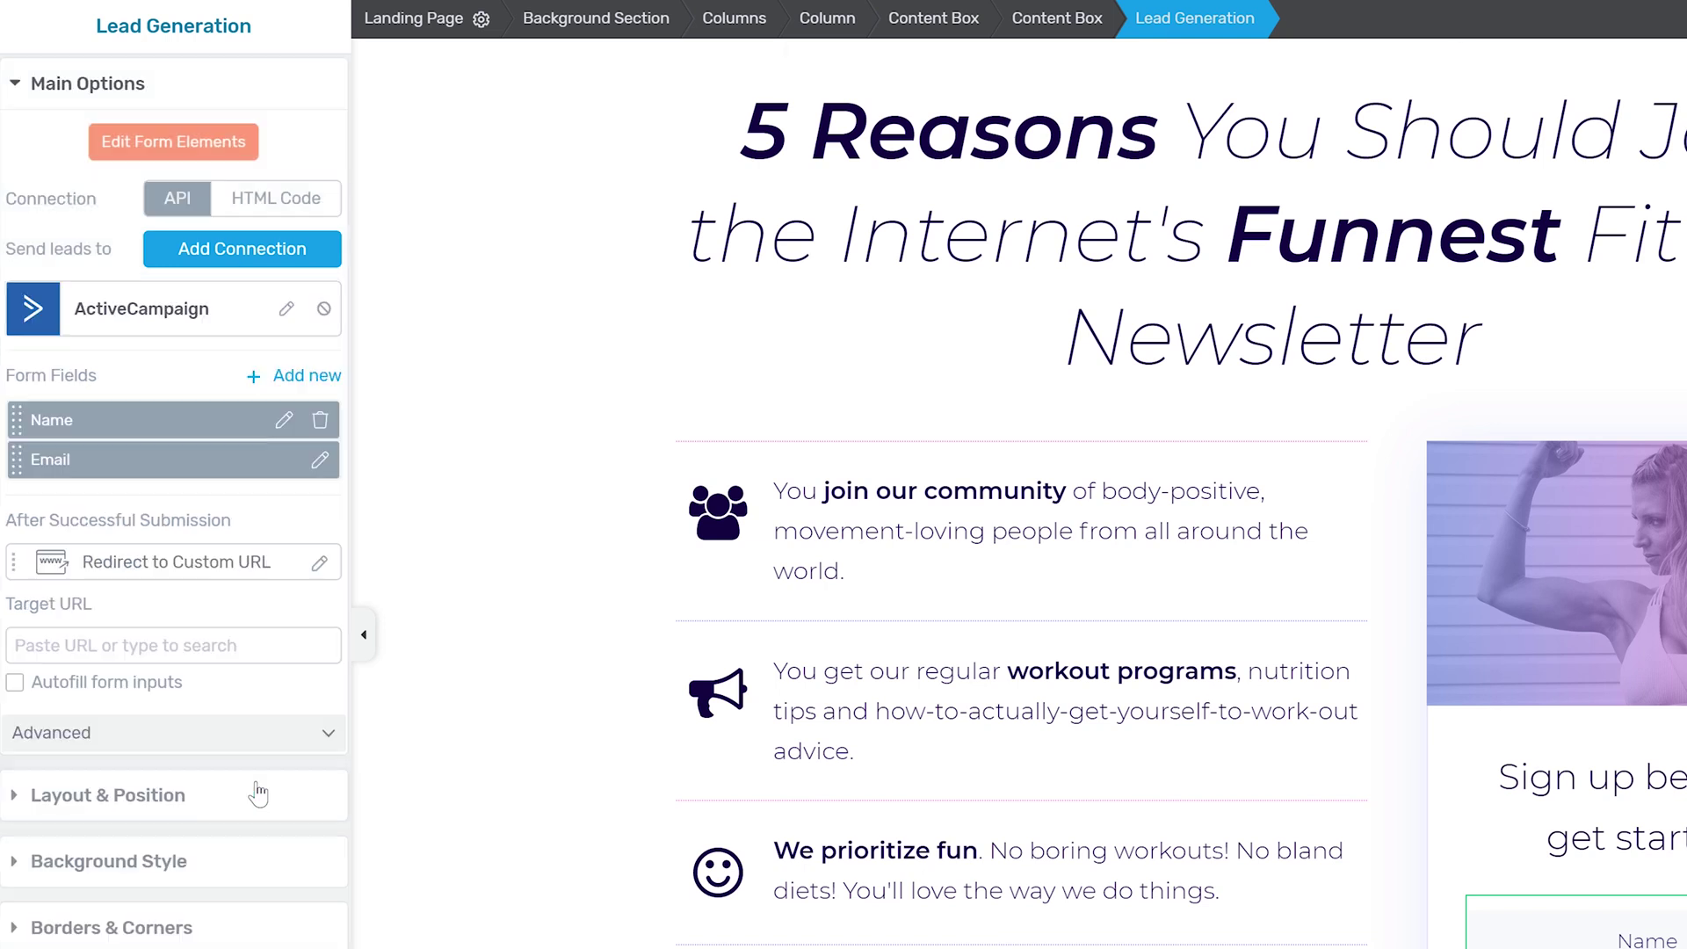
Show a success notification after signup, preview the message, and expand Advanced options
click(180, 570)
click(247, 699)
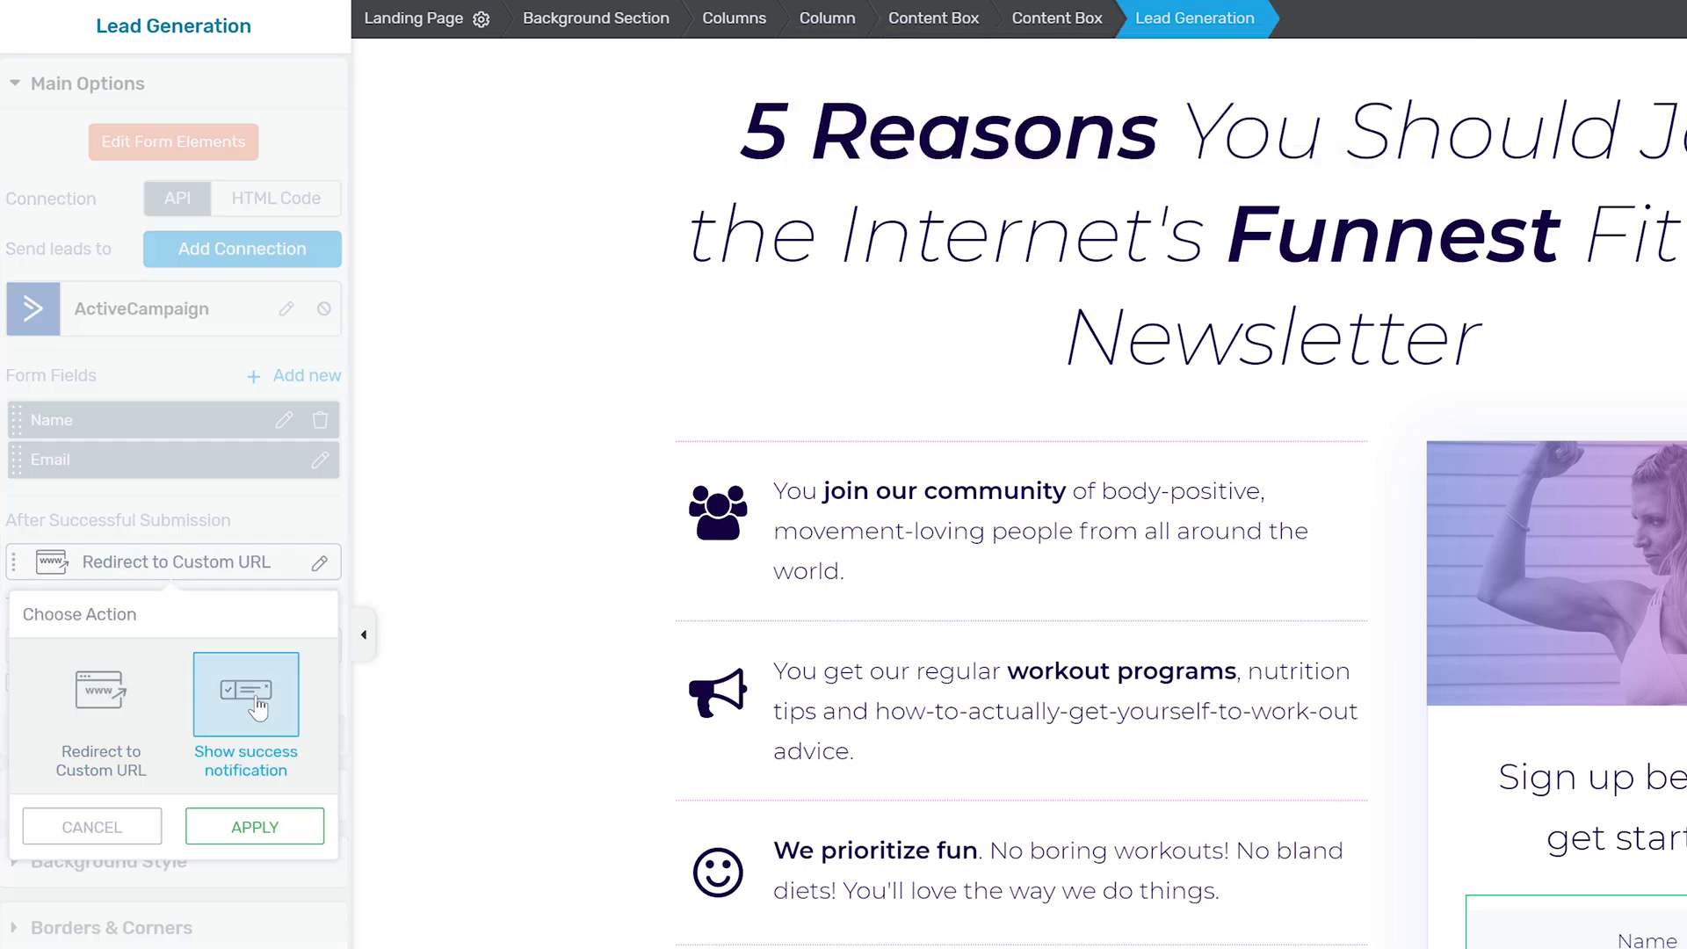
click(255, 831)
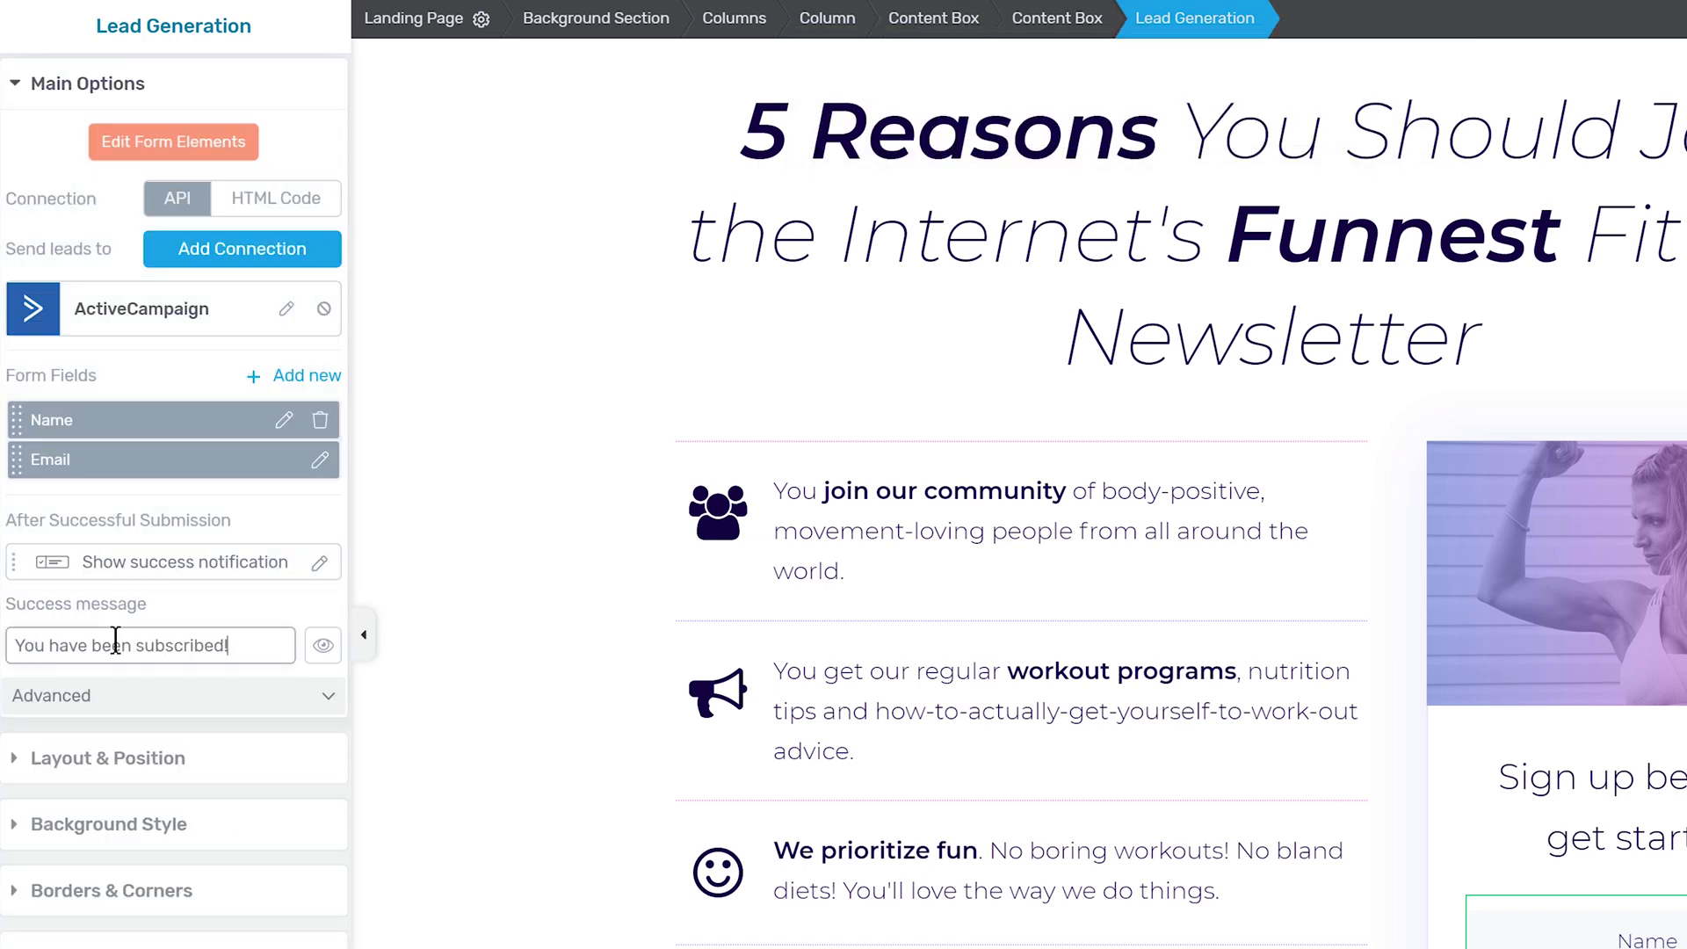
click(324, 649)
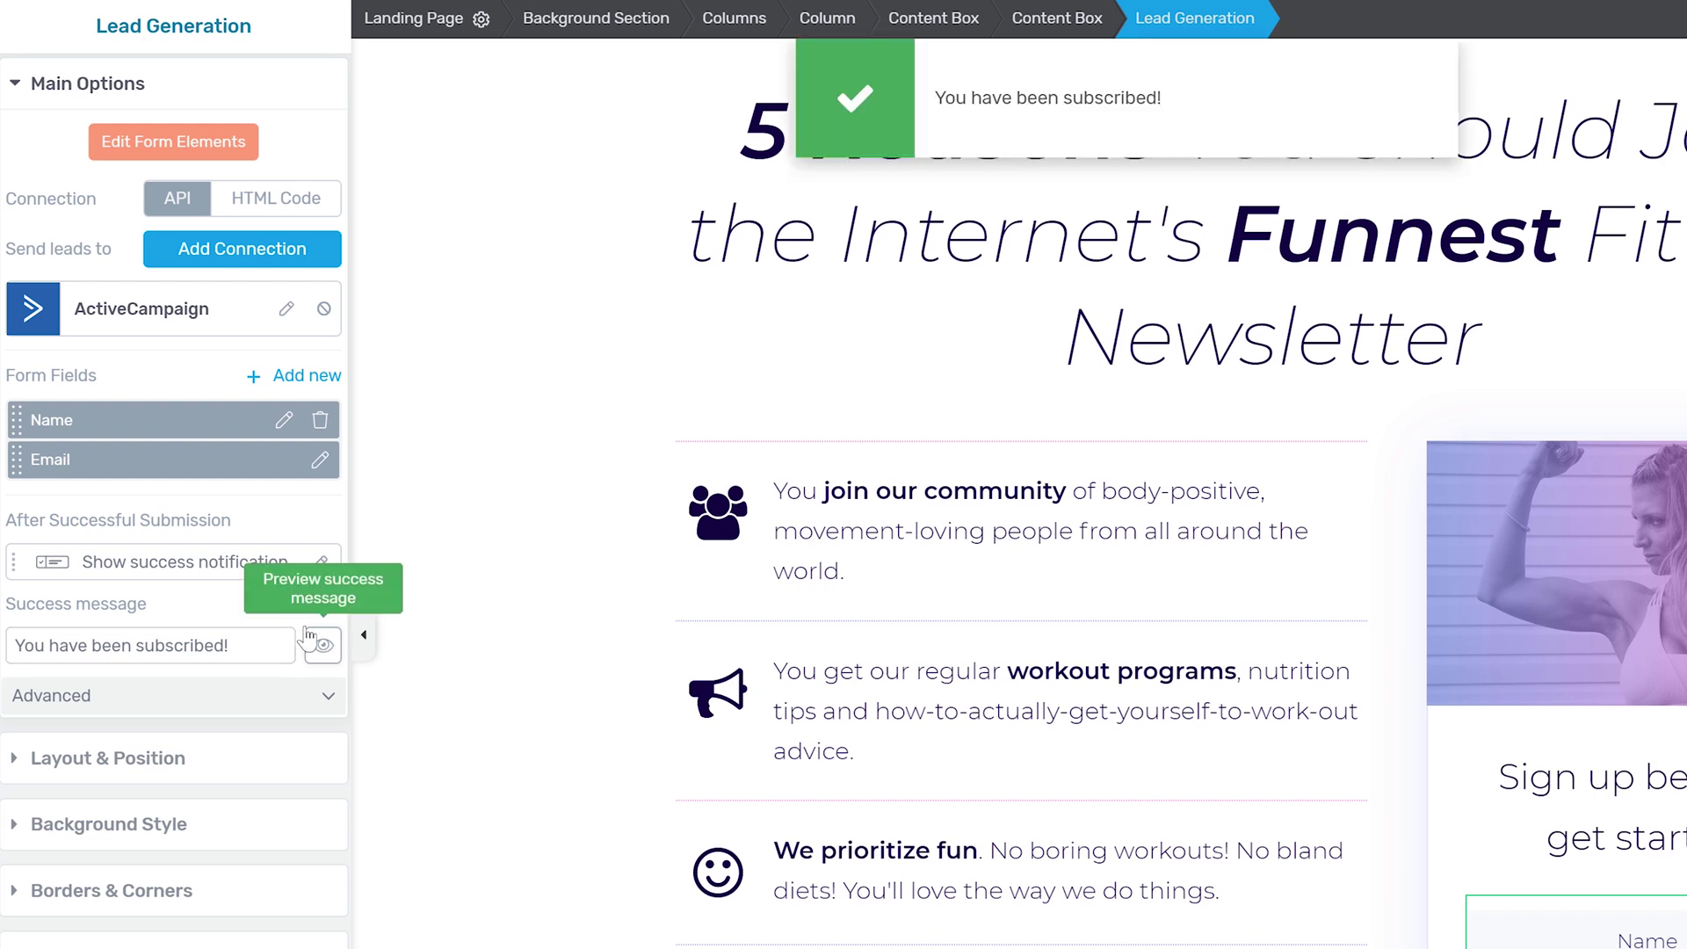
click(326, 703)
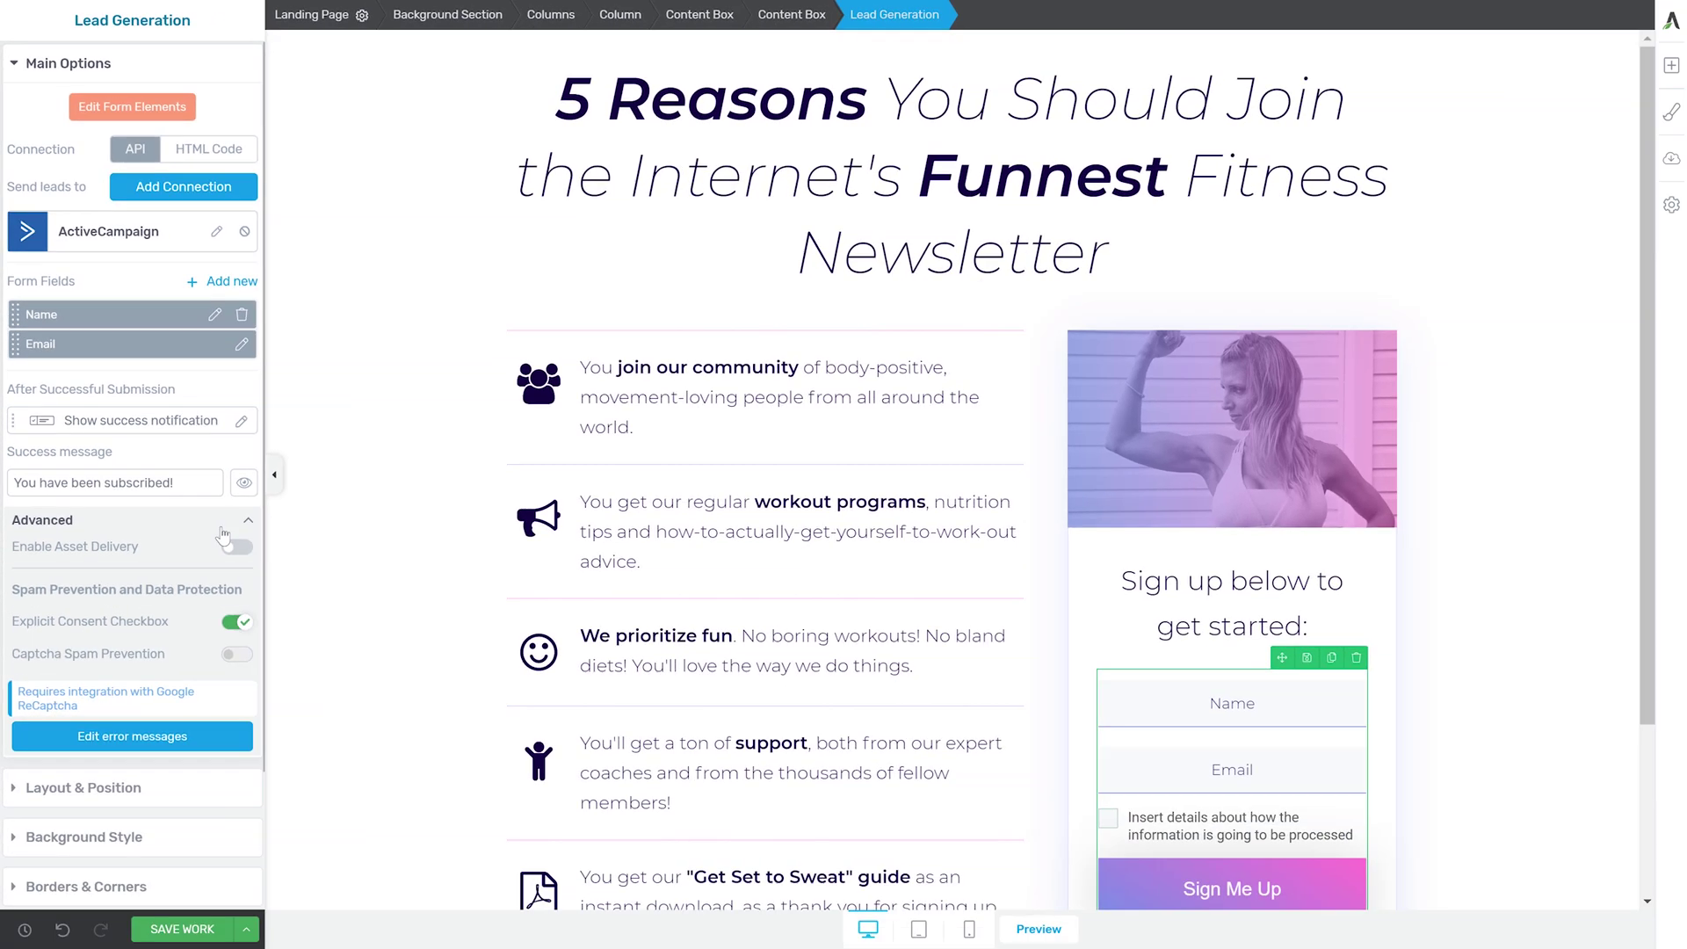
click(148, 110)
Replace the consent checkbox label with 'I agree to receiving promotional updates'
scroll(1337, 685, down, 1)
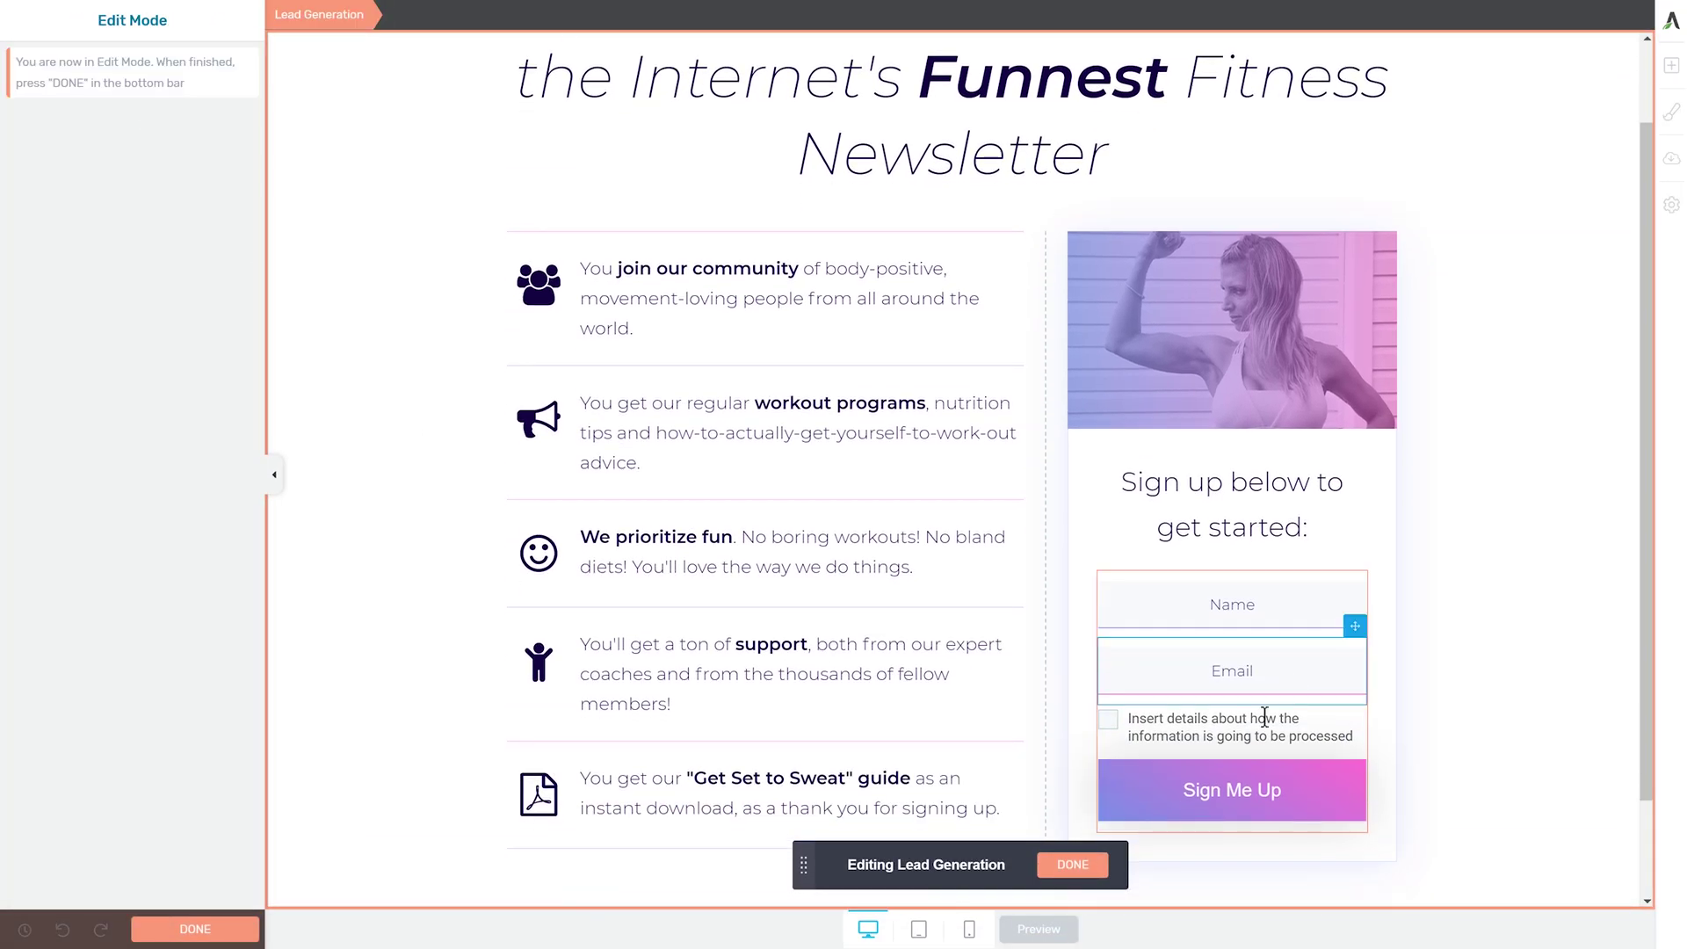
click(1195, 717)
triple_click(1195, 719)
text(I agree to re)
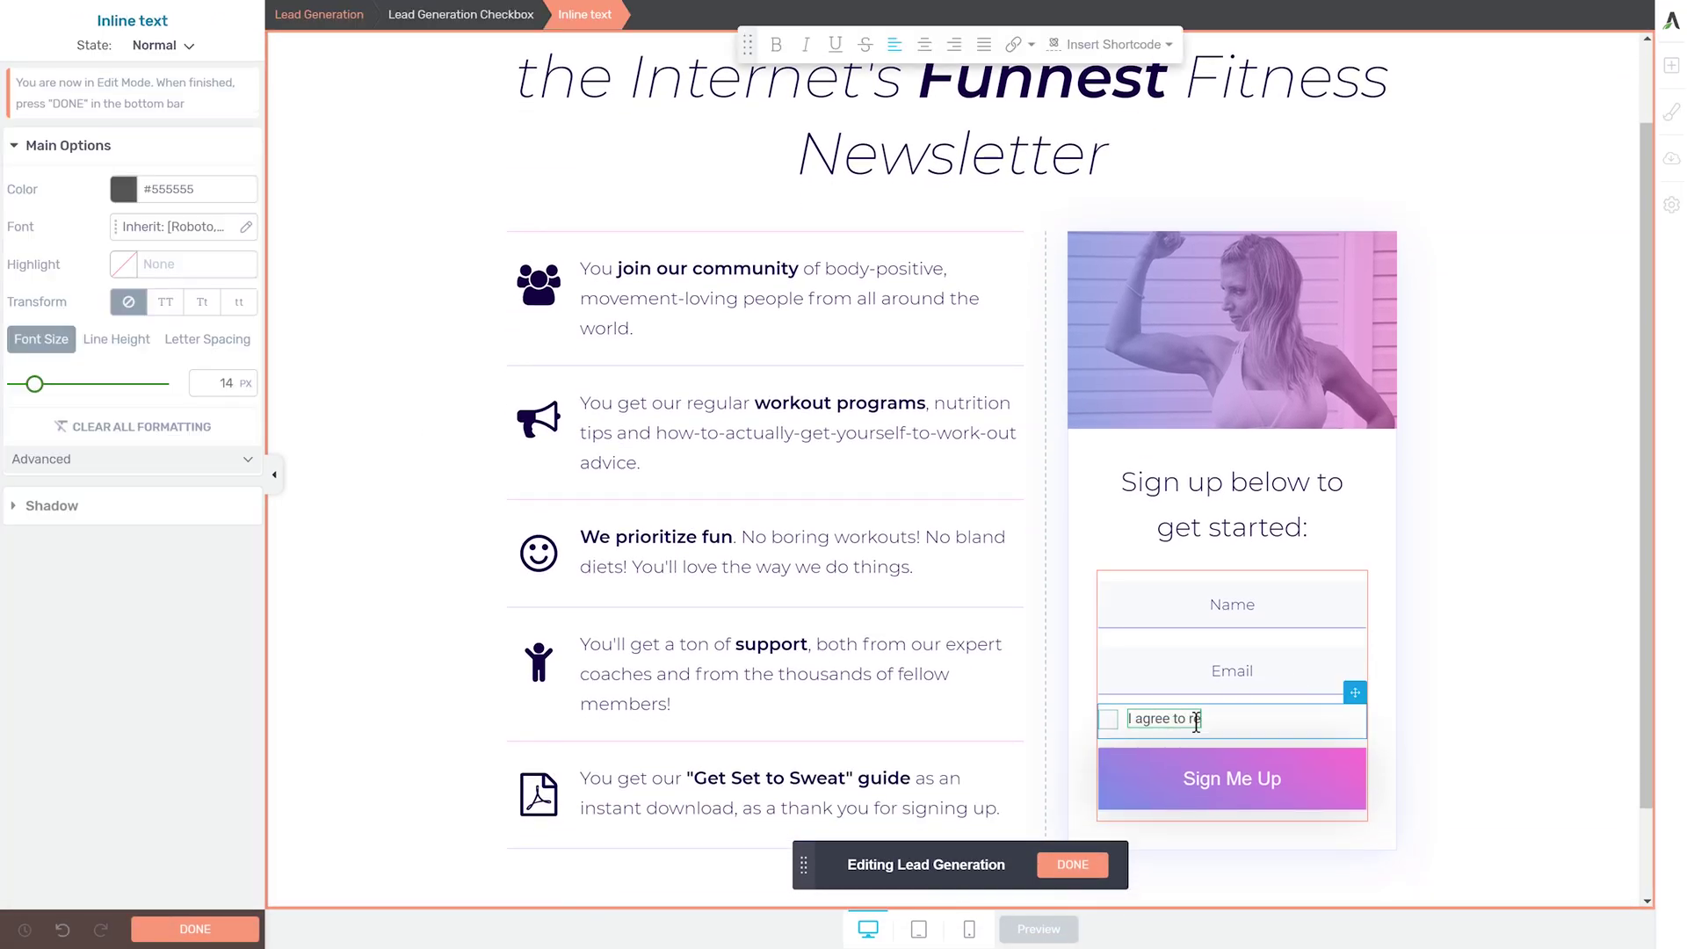
text(ceiving promotional updates.)
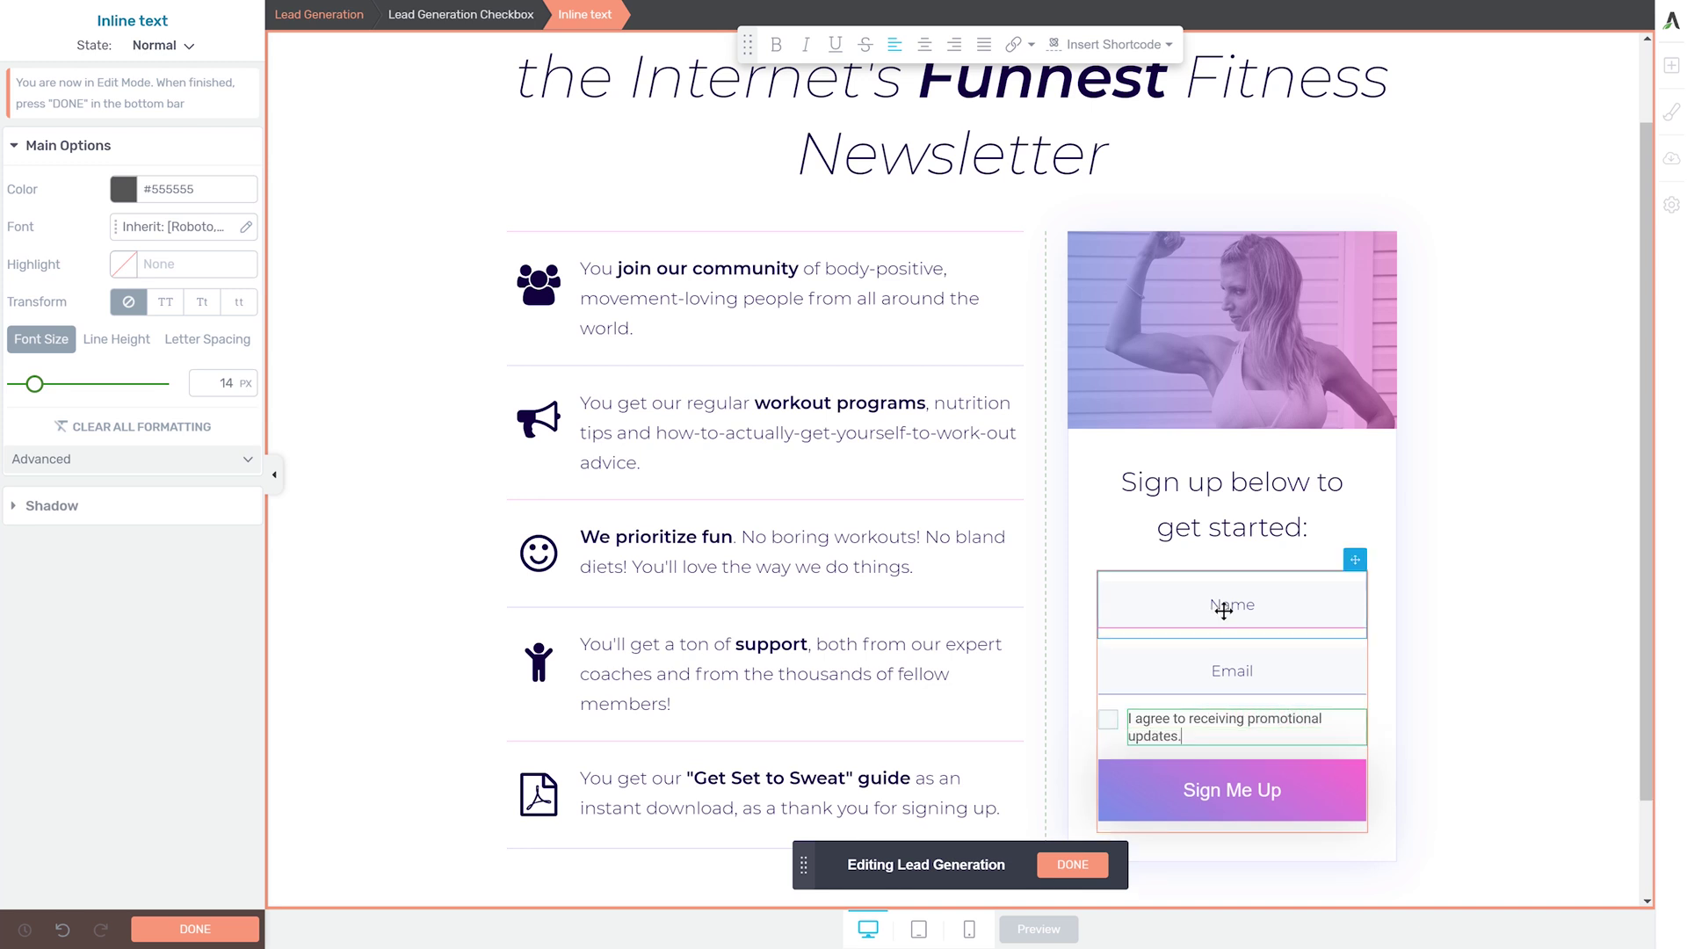
click(1224, 611)
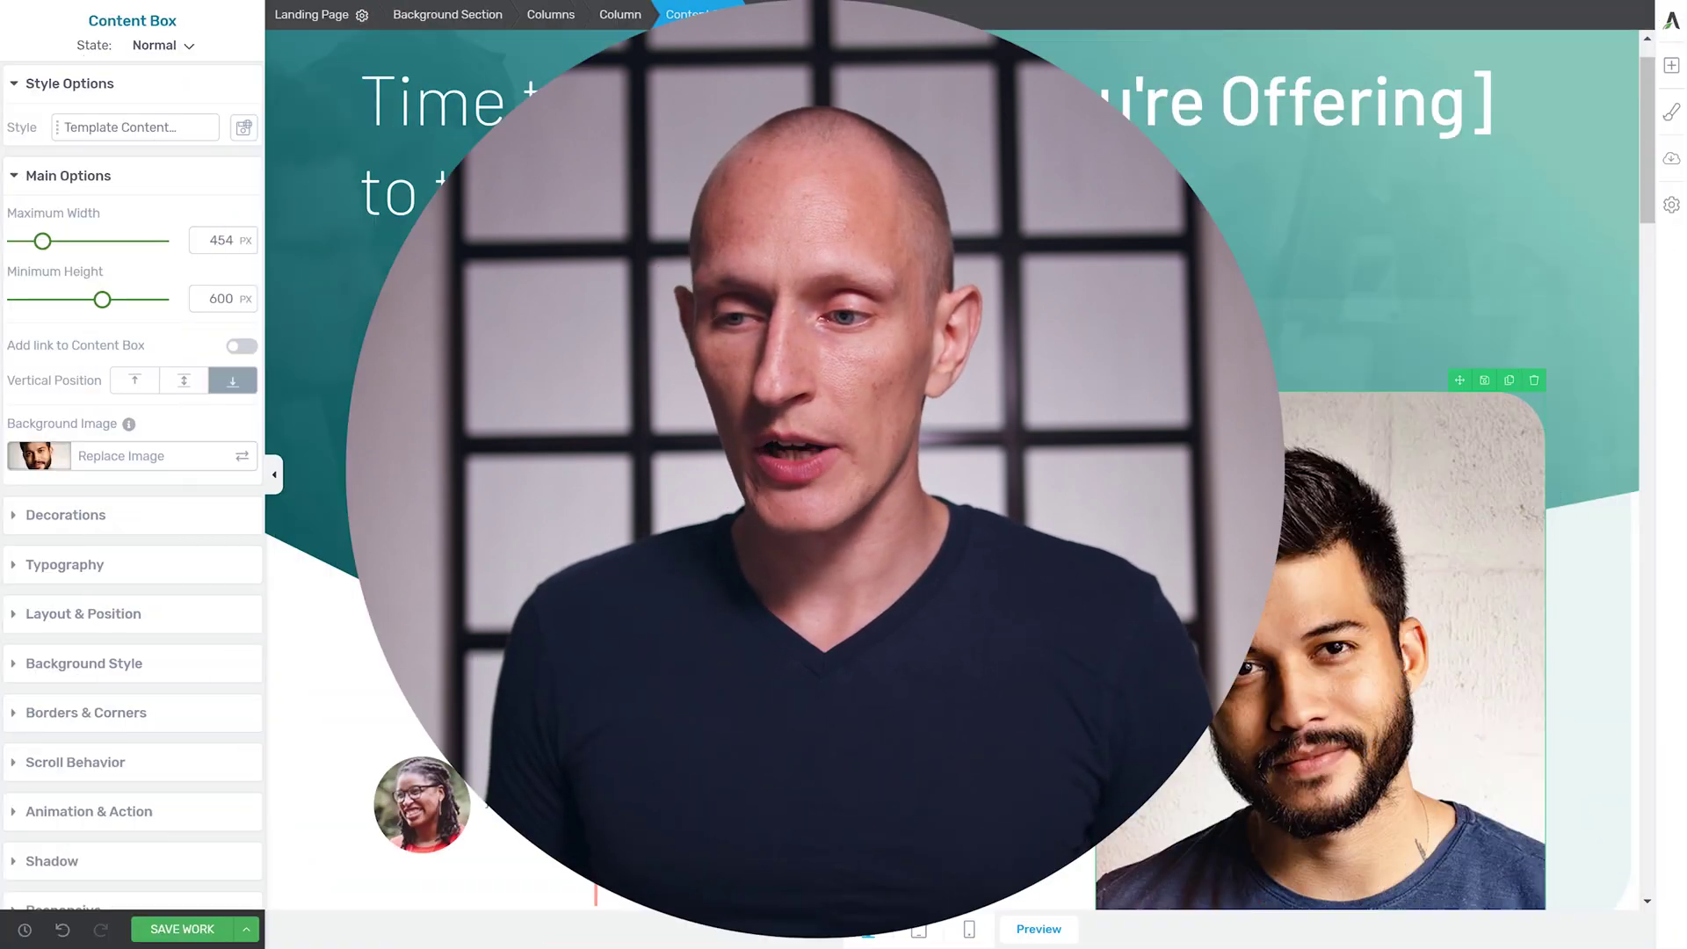
Open the landing page's overall settings to view its width layout
click(325, 19)
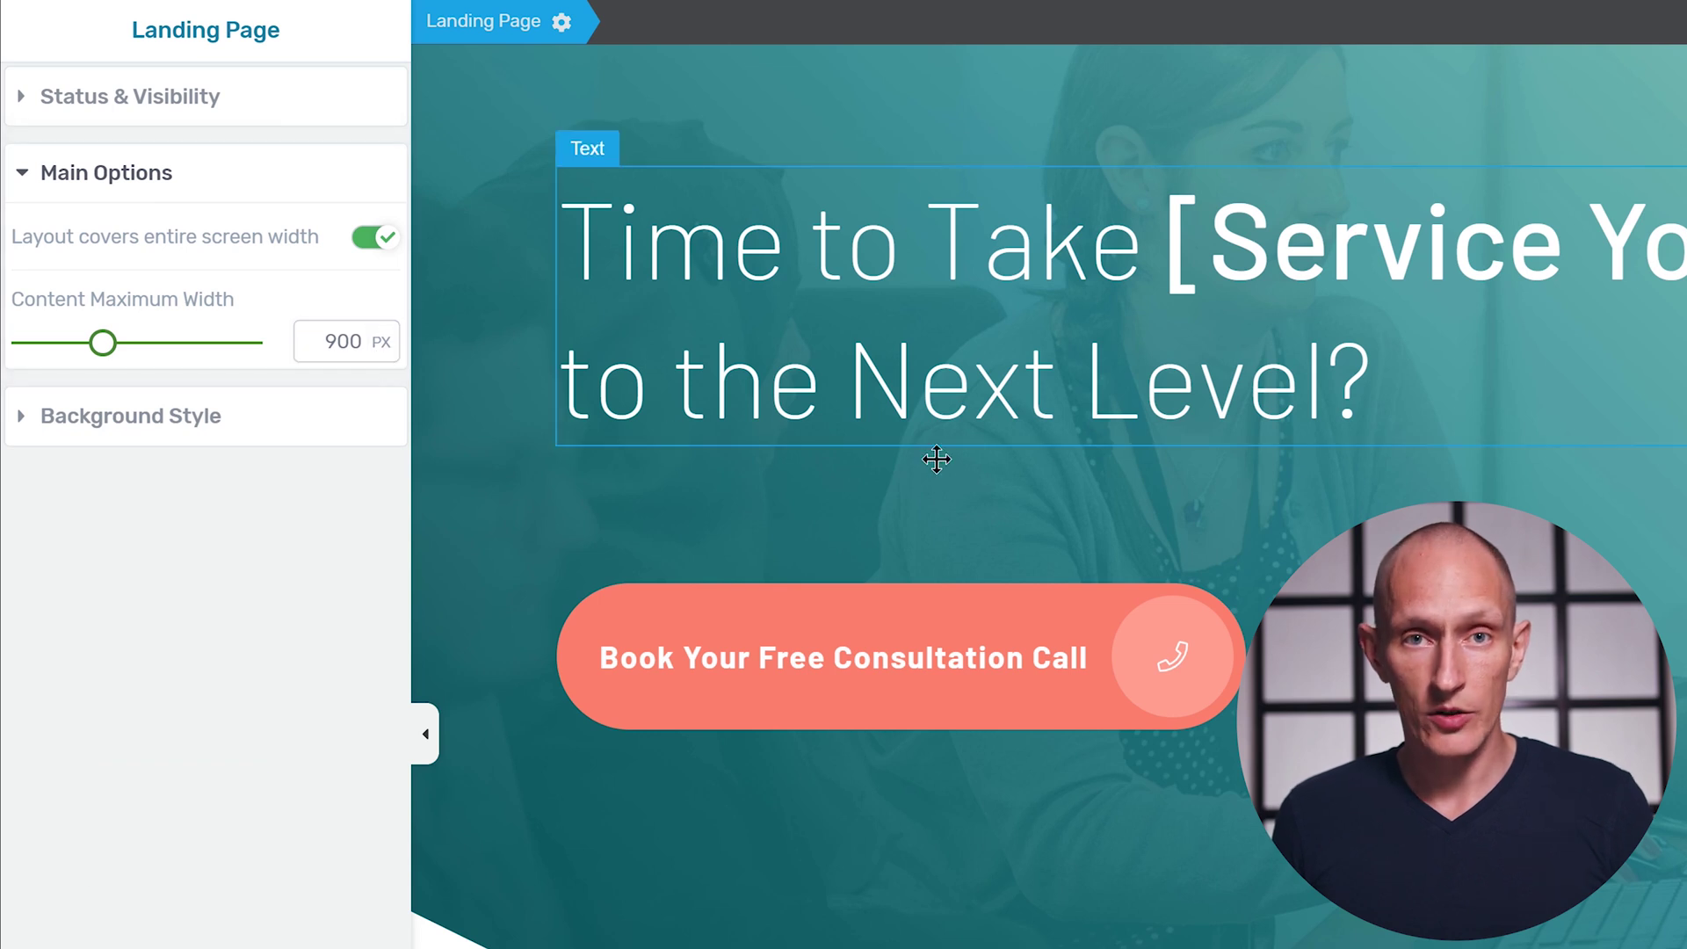
scroll(1051, 475, down, 10)
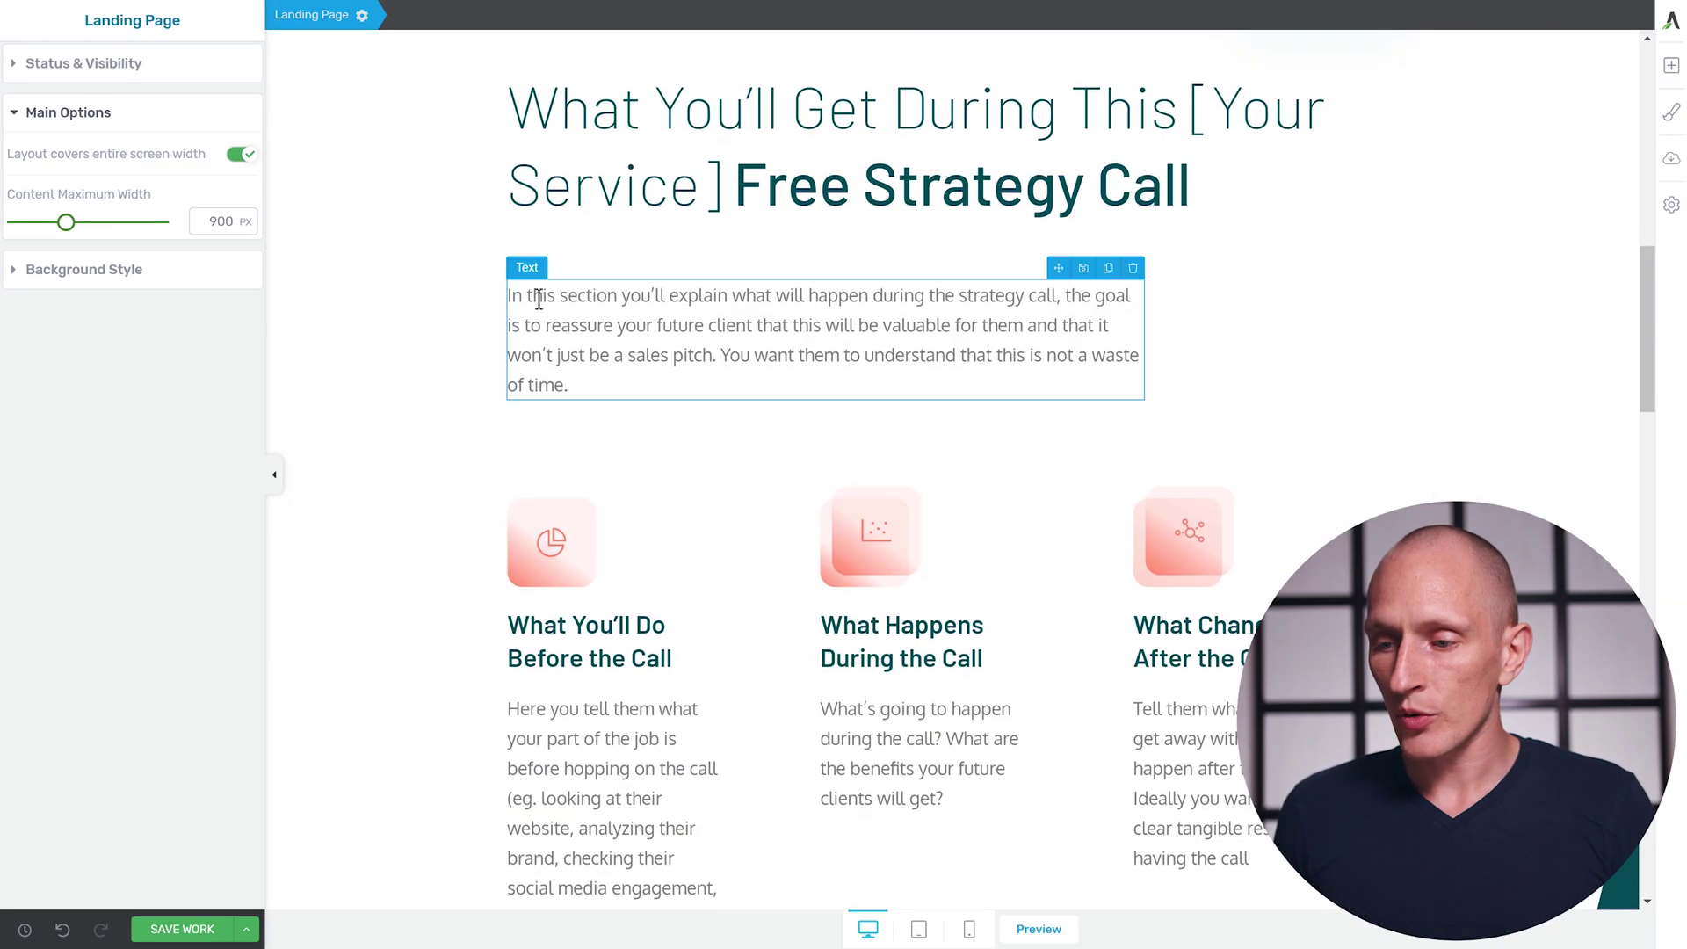
scroll(440, 326, up, 3)
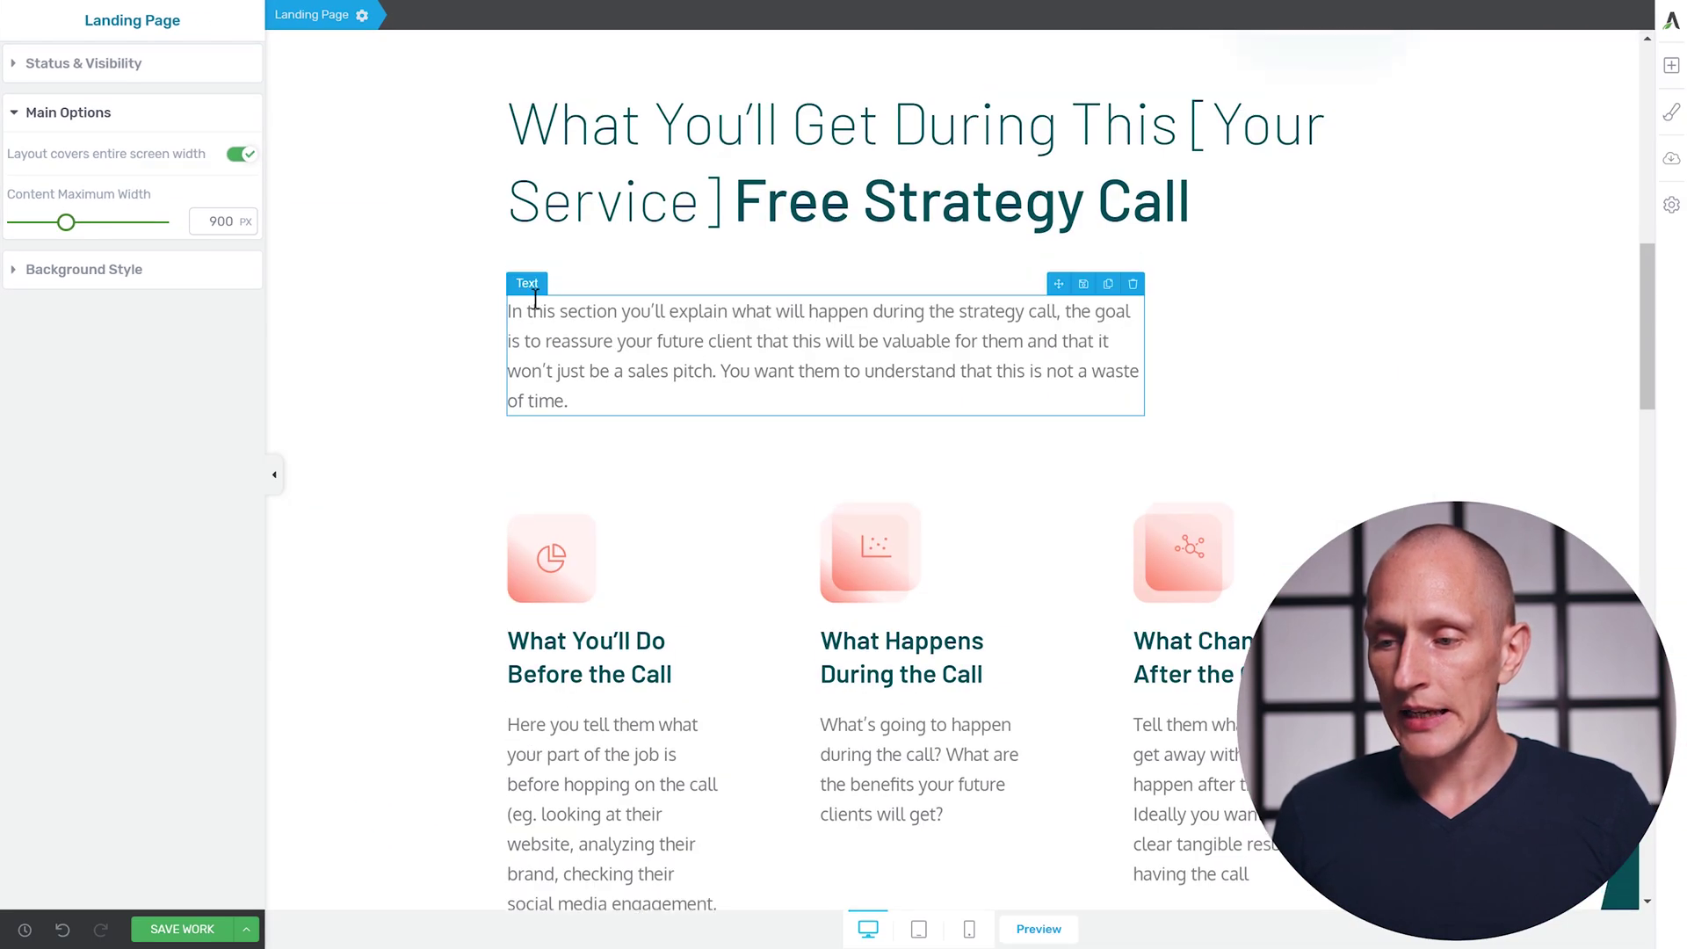
Check the What You'll Get section's inherit-width setting, then return to the landing page settings at 900 px max width
click(332, 363)
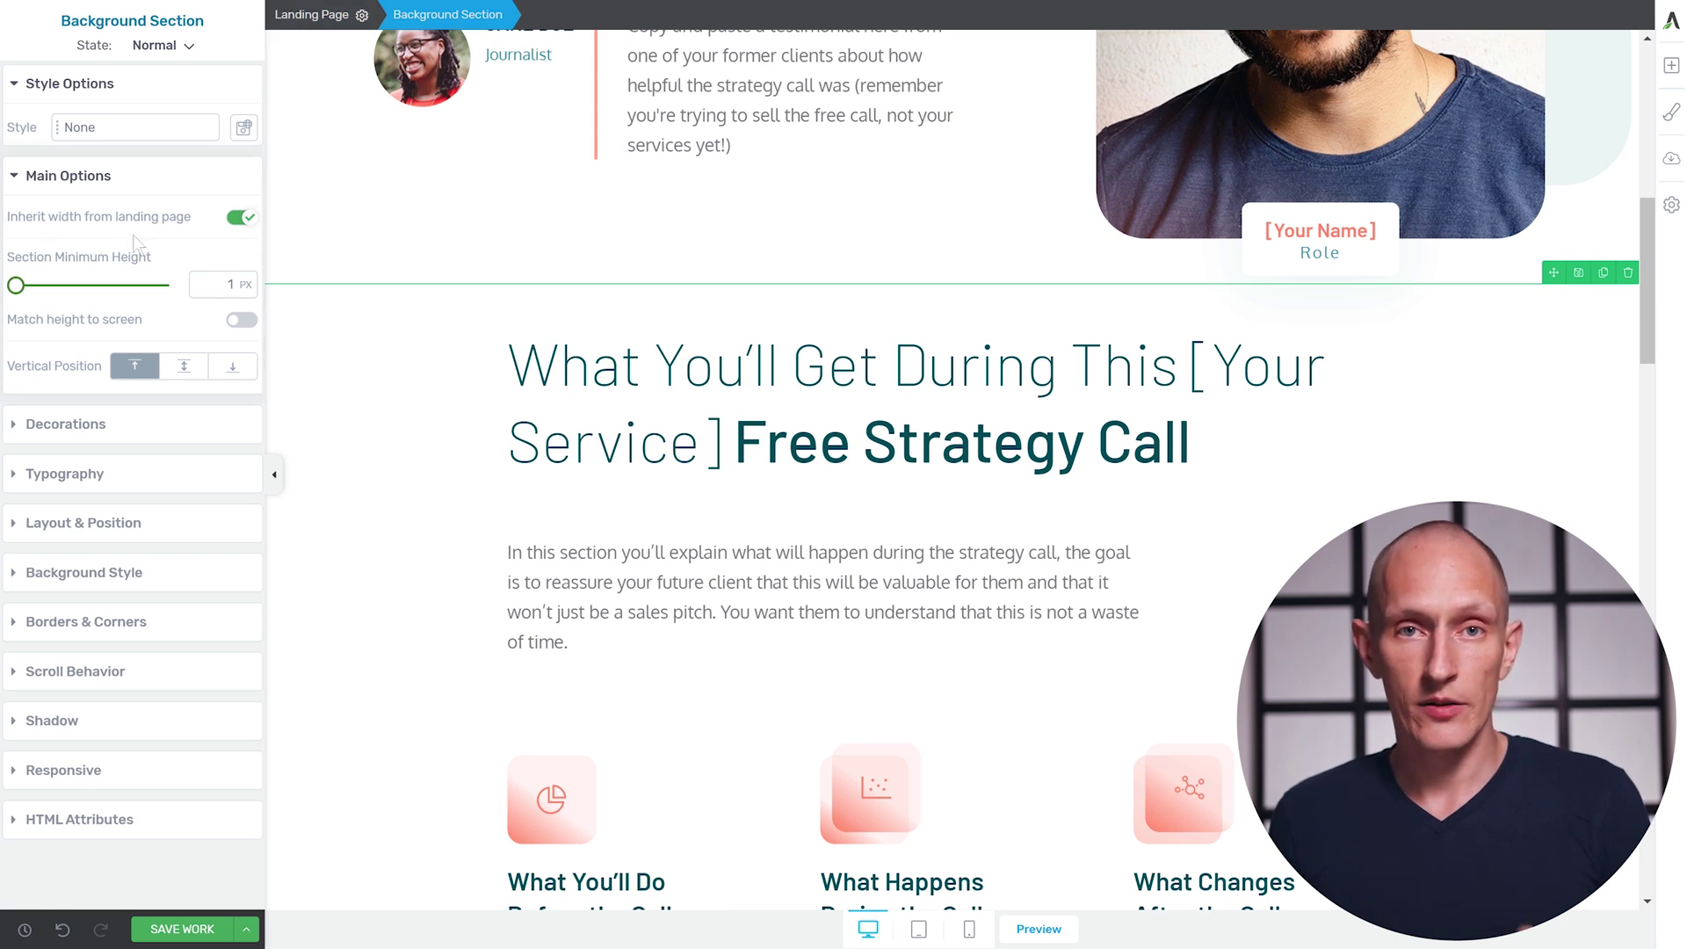
scroll(344, 285, up, 9)
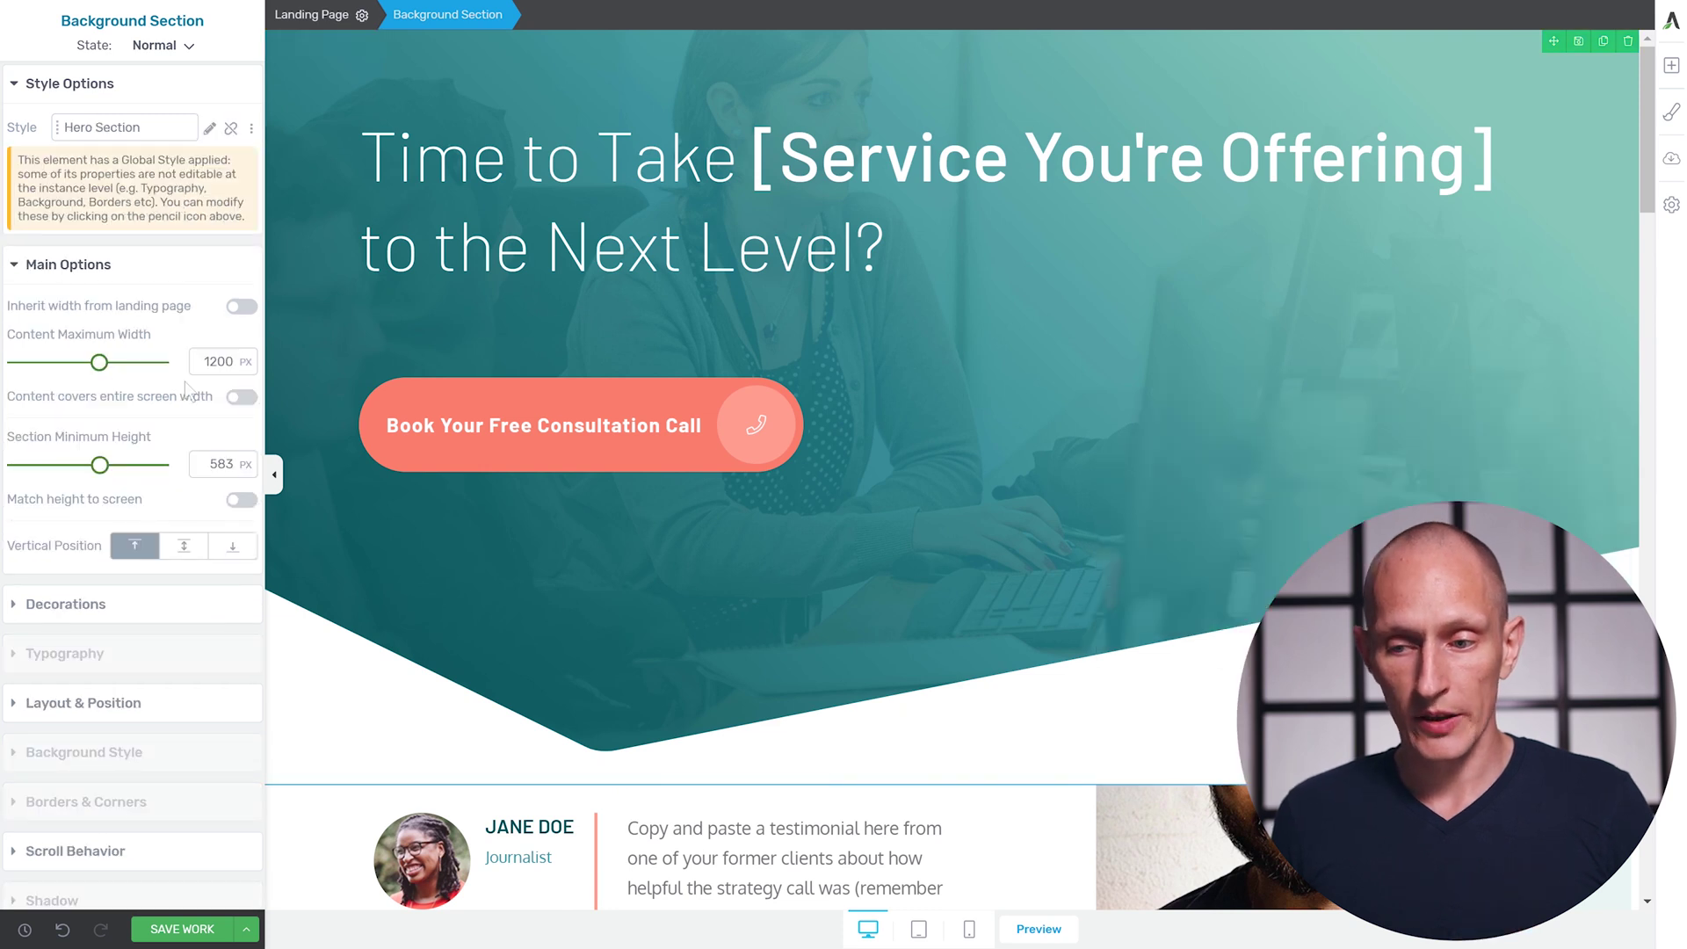
scroll(476, 378, down, 6)
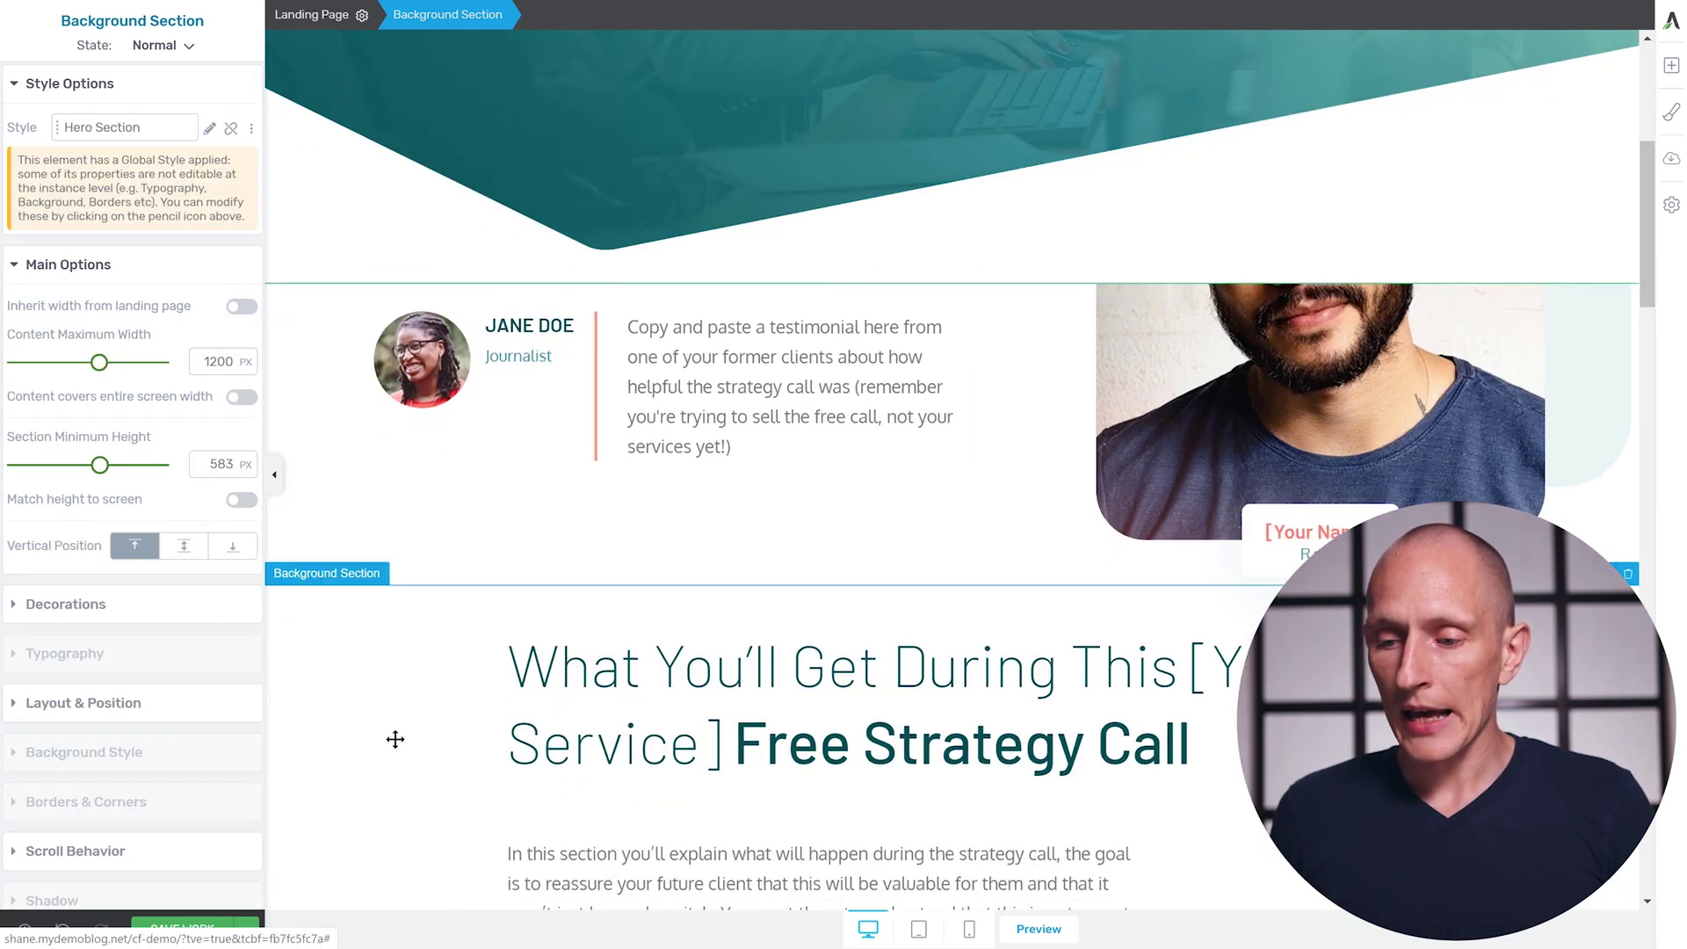
key(ctrl+z)
scroll(575, 508, down, 5)
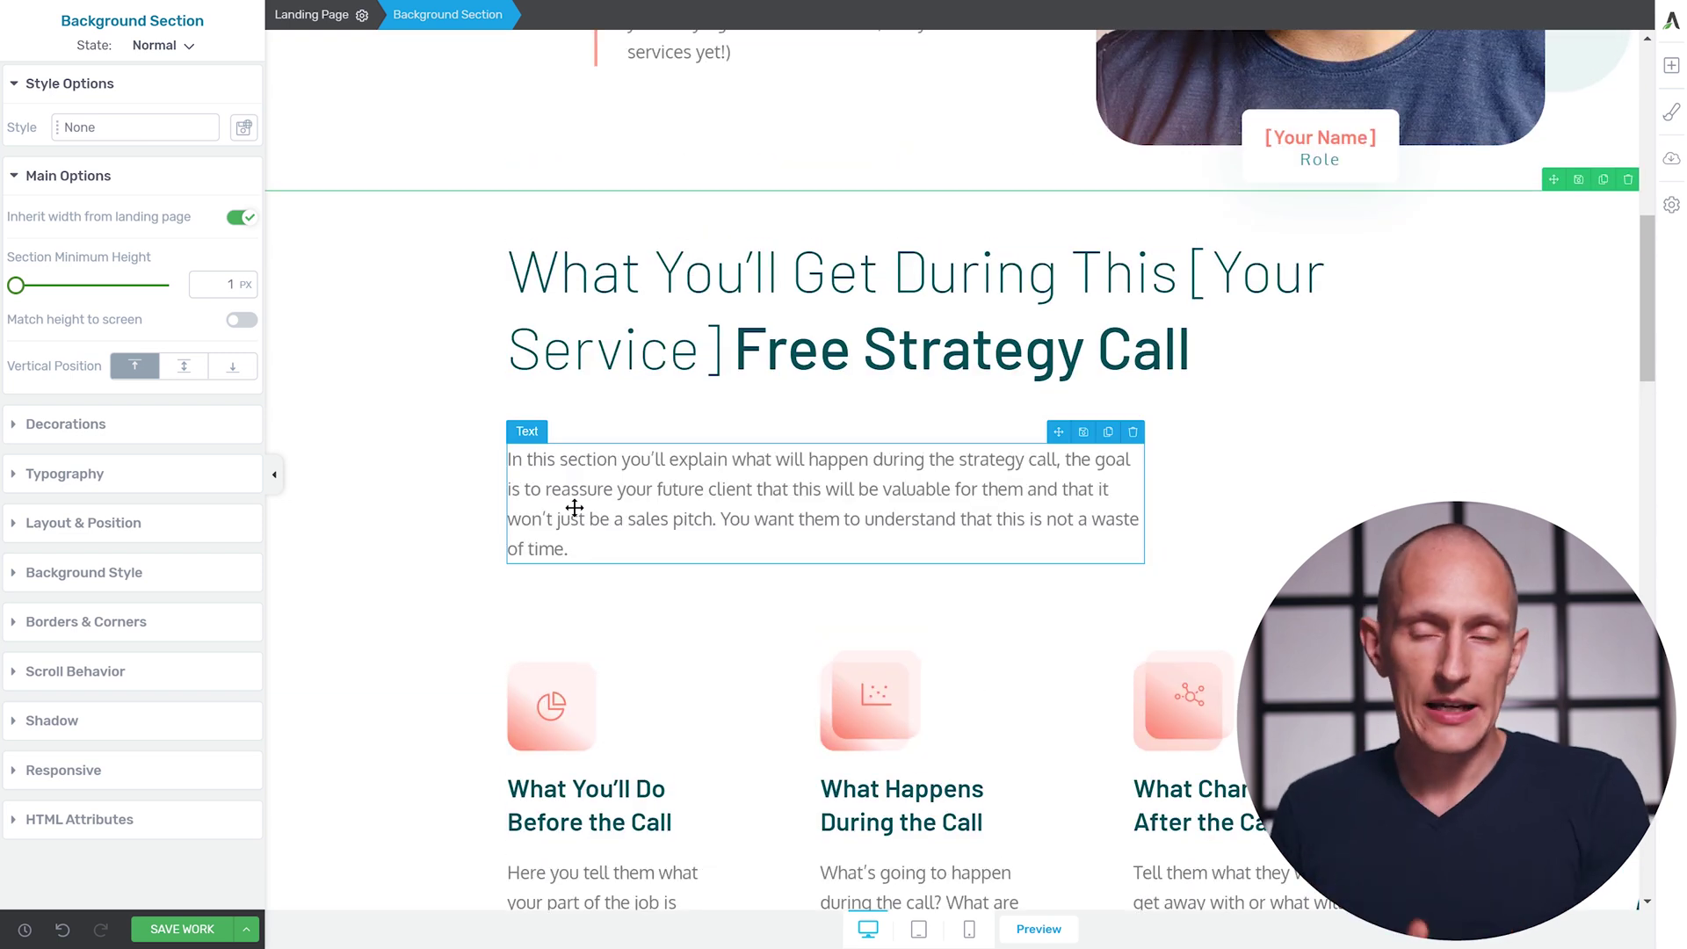
scroll(575, 508, down, 3)
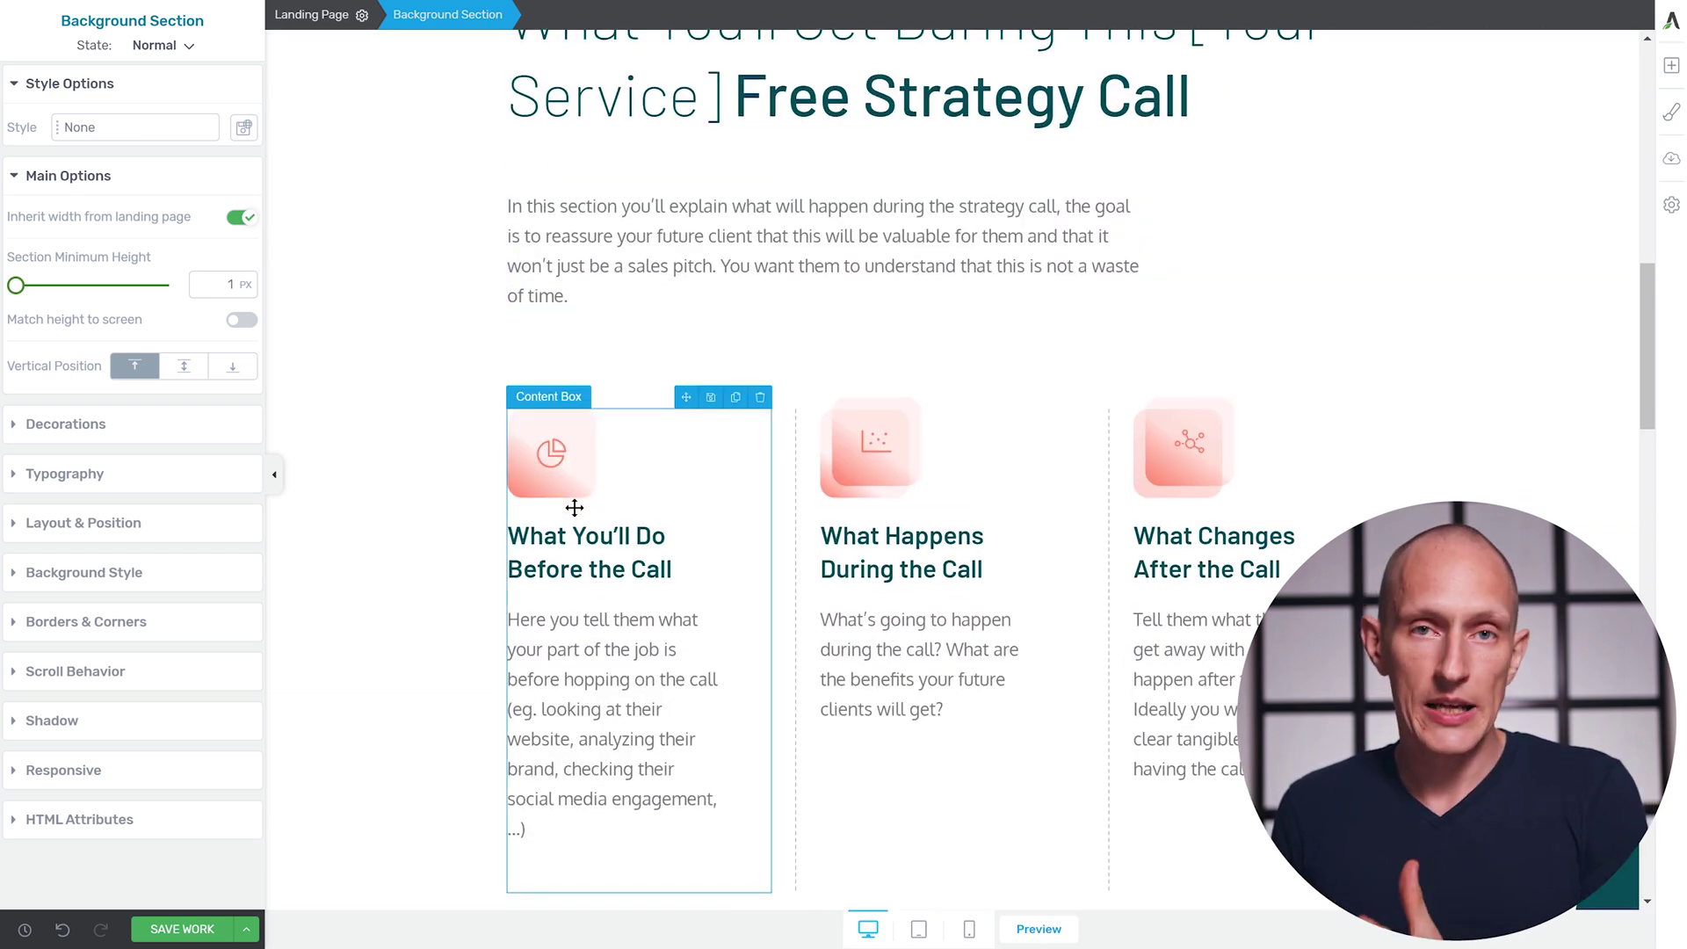
click(316, 14)
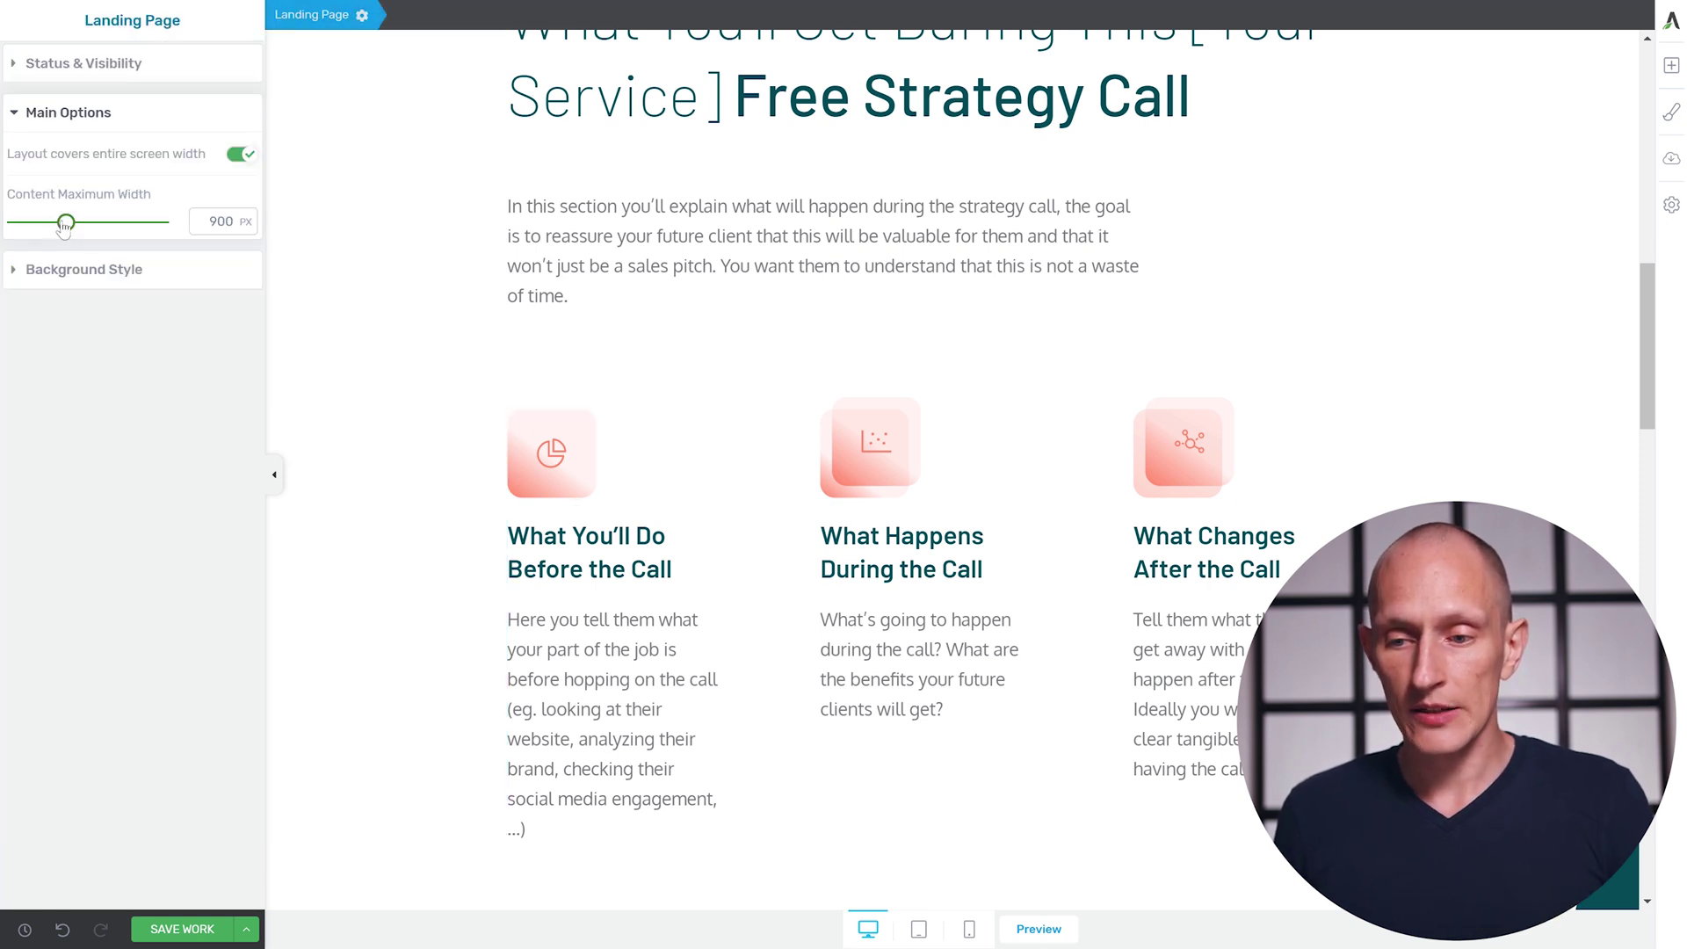
Drag the landing page's Content Maximum Width slider from 900 px up to 1045 px
mouse_move(65, 225)
mouse_down()
mouse_move(93, 234)
mouse_move(56, 231)
mouse_move(77, 227)
mouse_up()
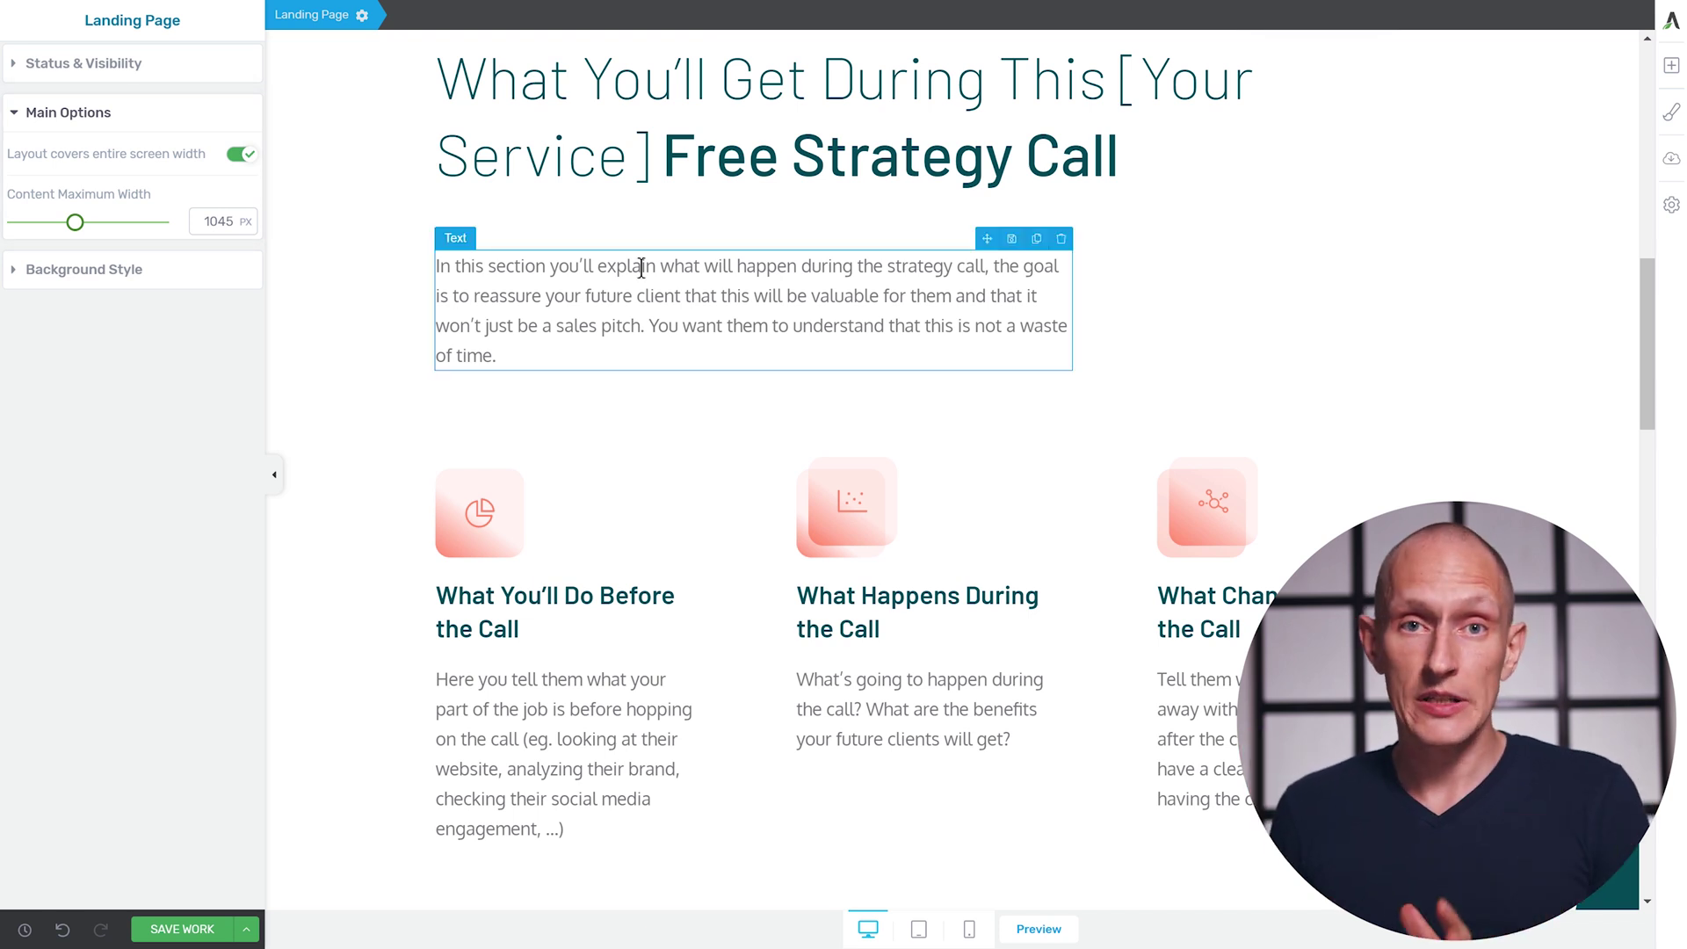
scroll(641, 268, down, 2)
scroll(642, 268, up, 10)
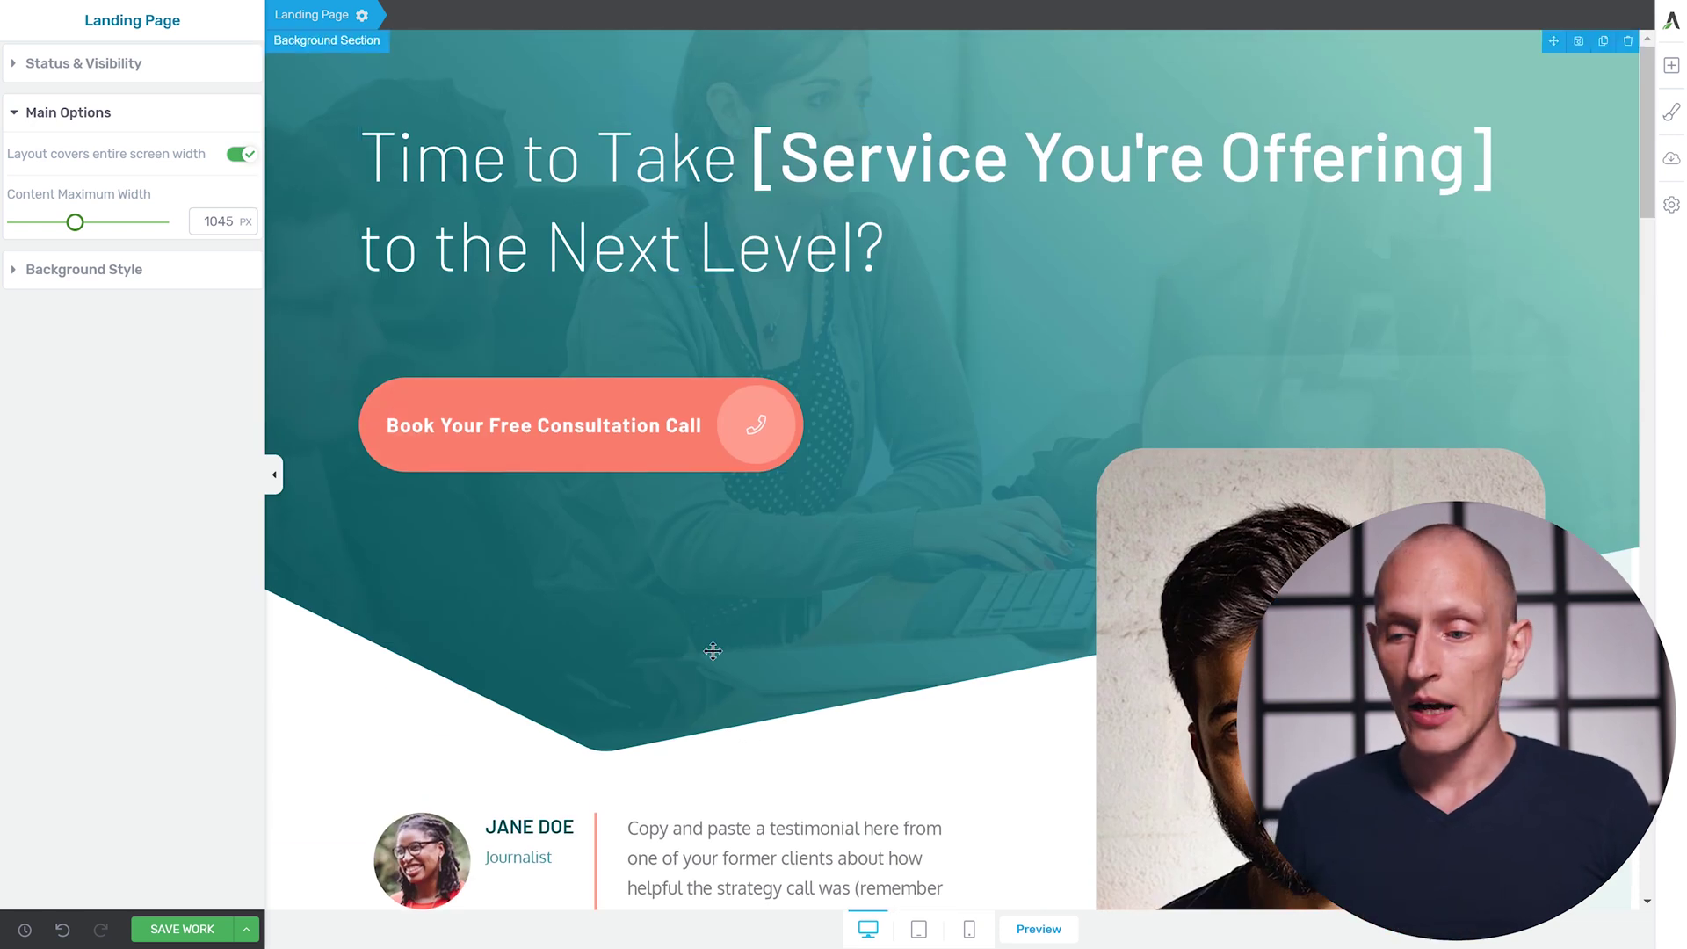
Turn on 'Inherit width from landing page' for the hero Background Section and show the Add Elements panel
click(308, 401)
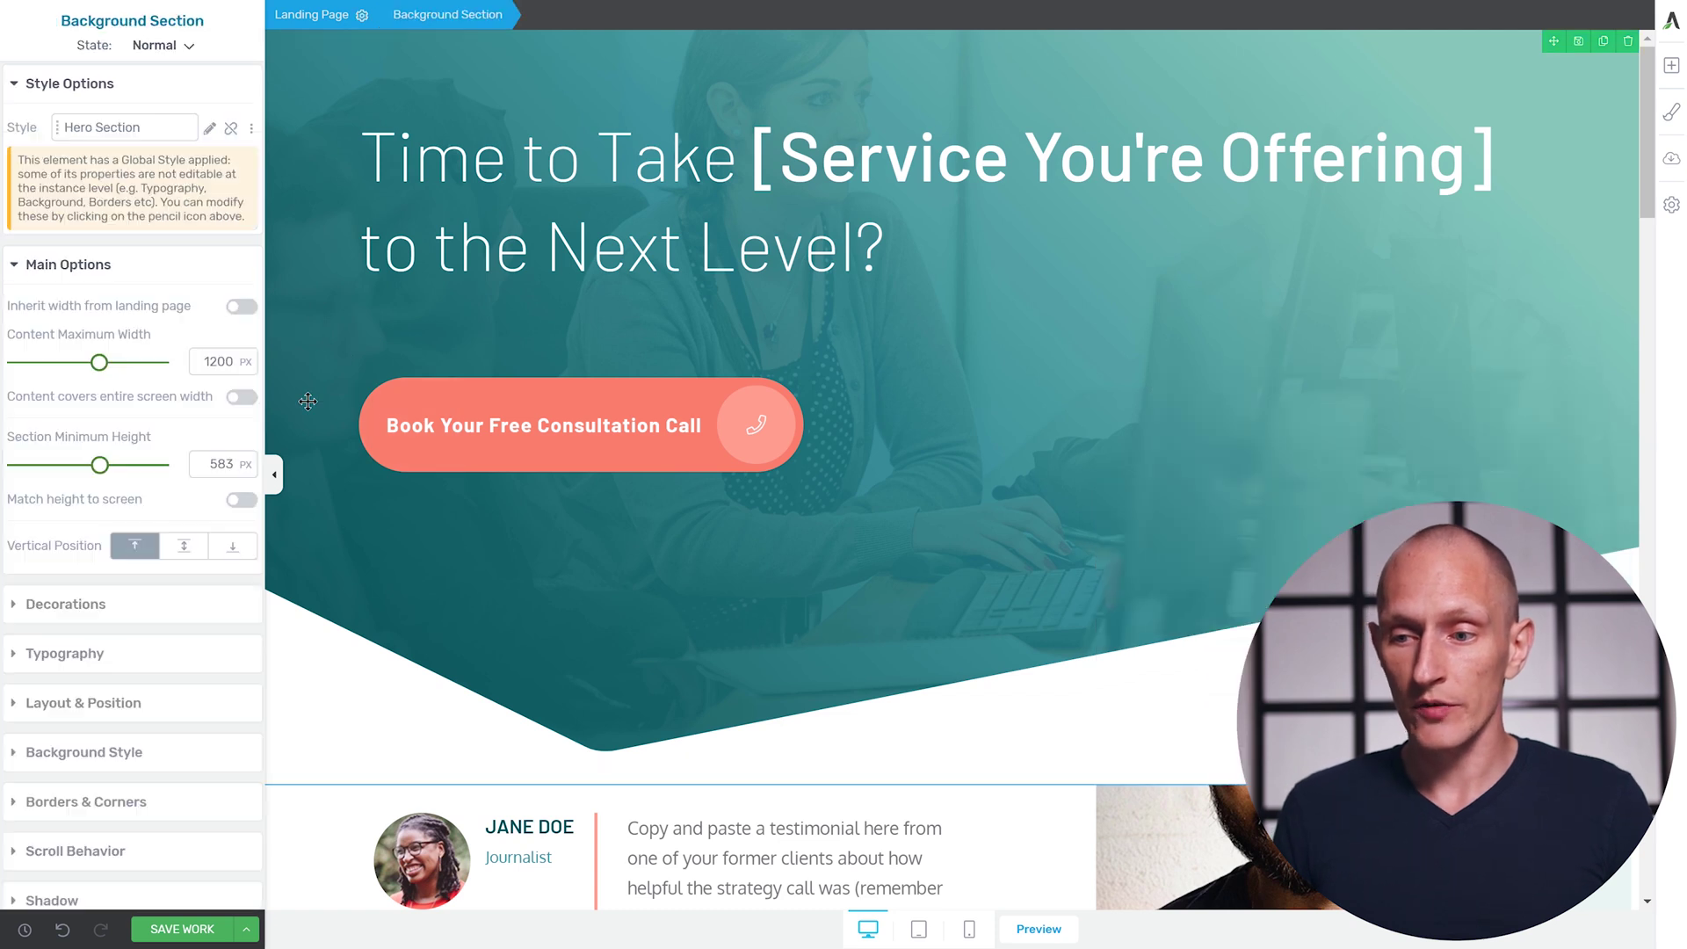
click(240, 307)
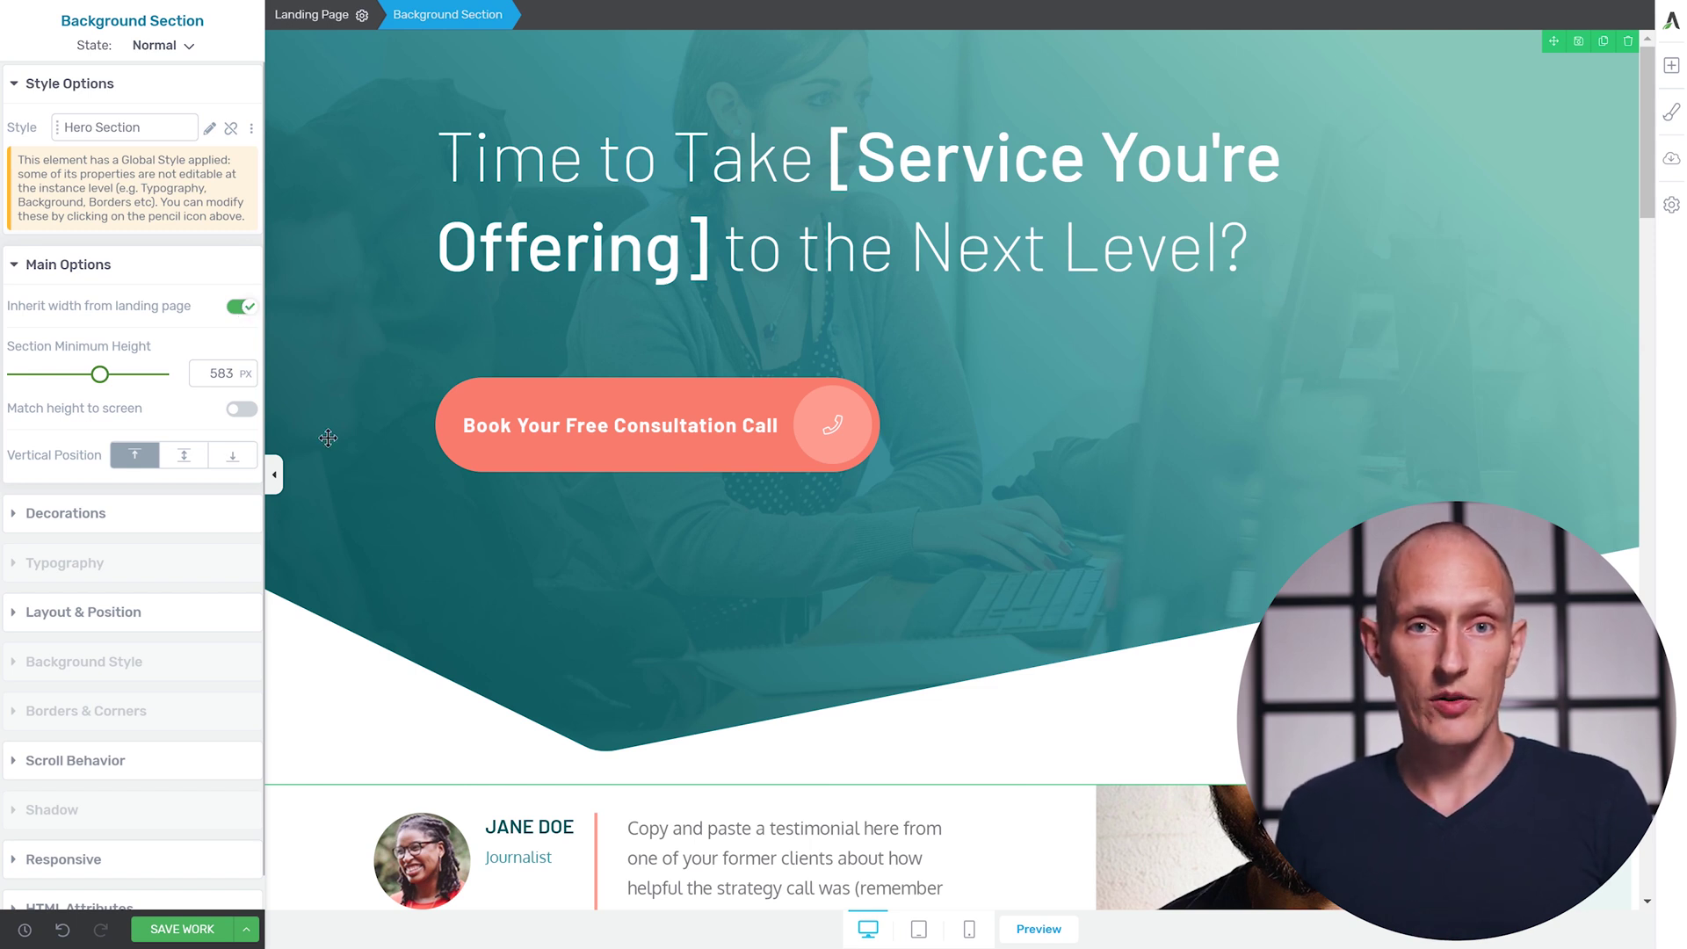
scroll(530, 475, down, 3)
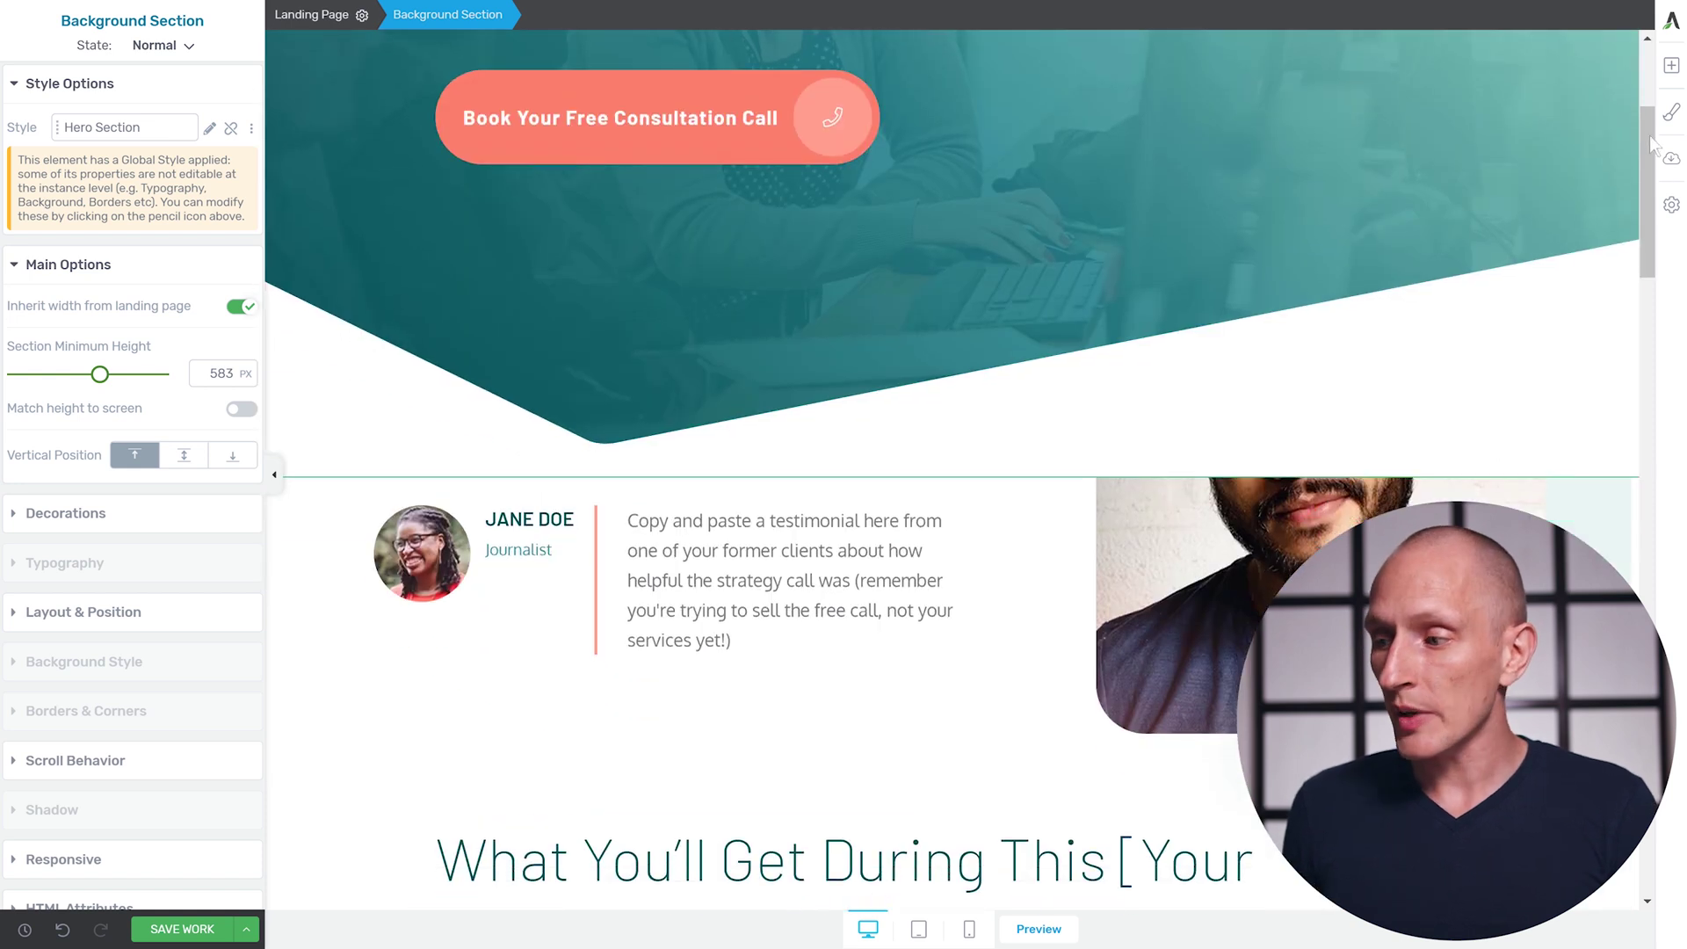
click(1671, 65)
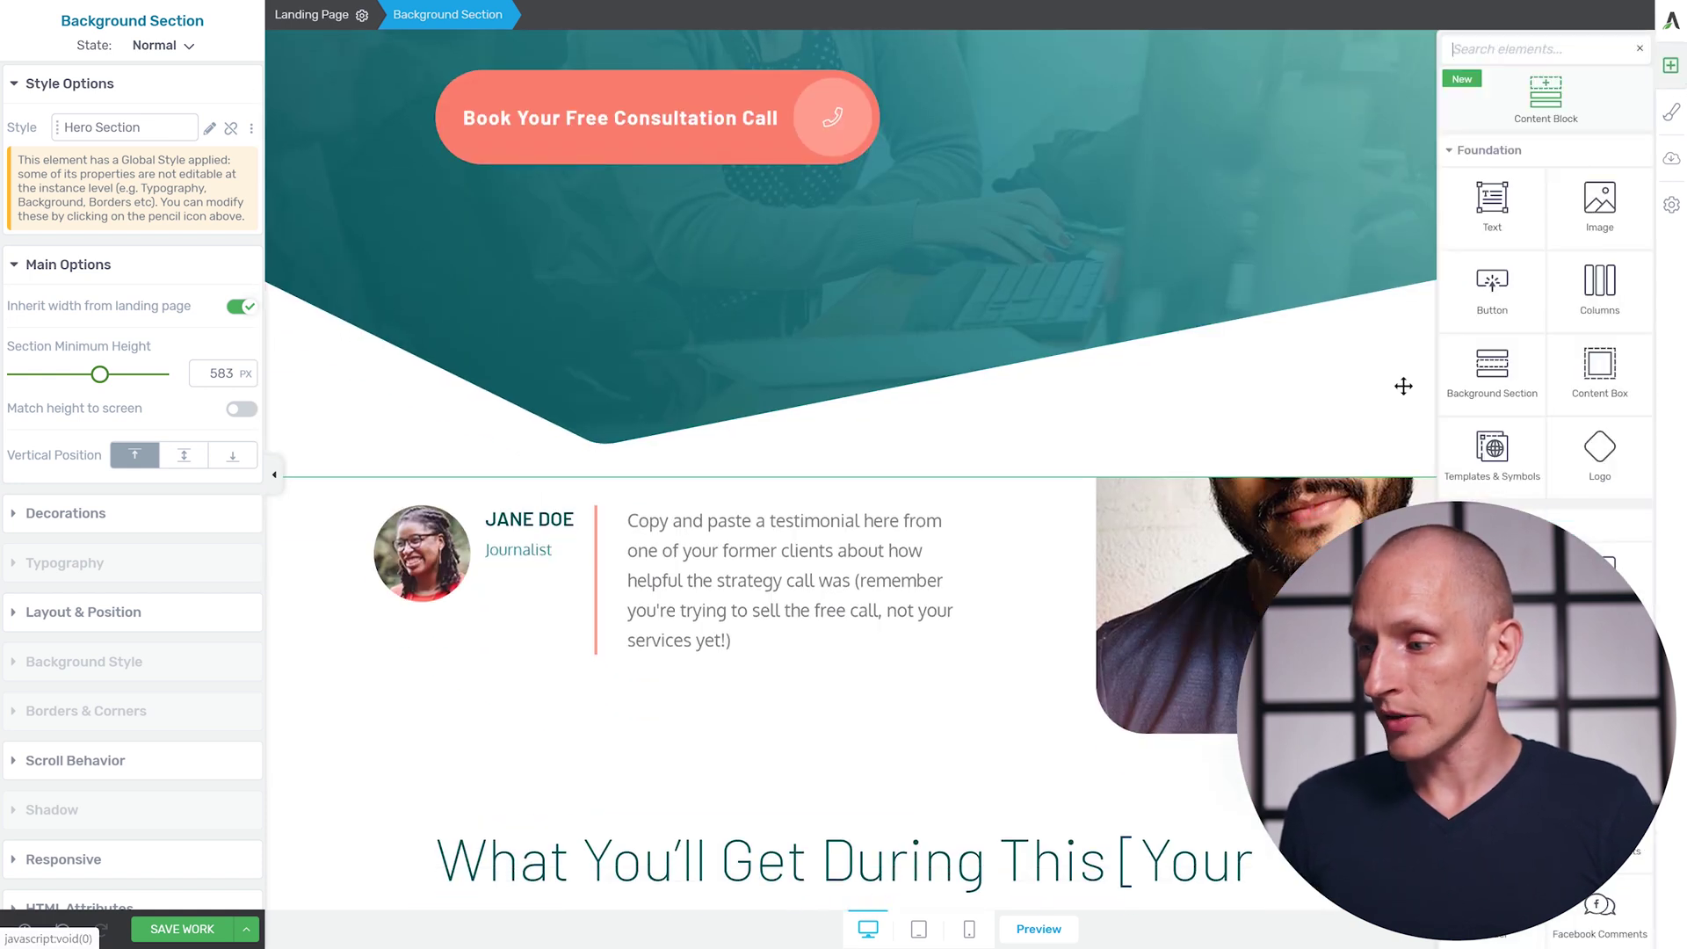
Drop a Background Section tile onto the canvas just below the hero section
drag(1492, 369, 998, 810)
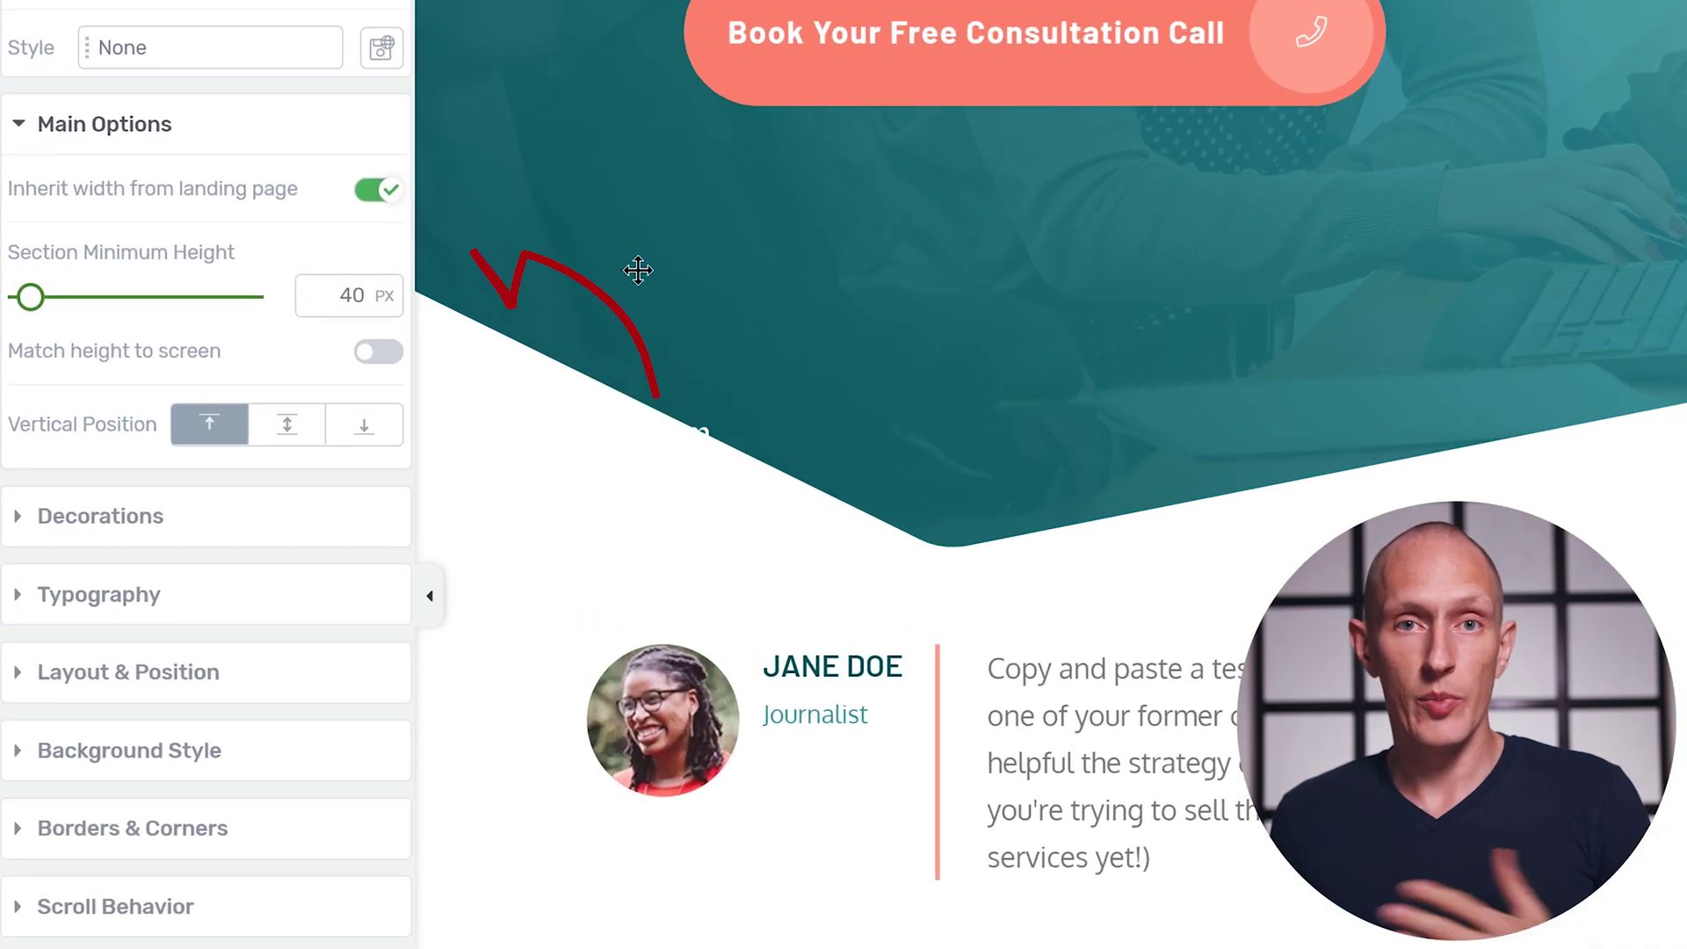
scroll(407, 268, down, 2)
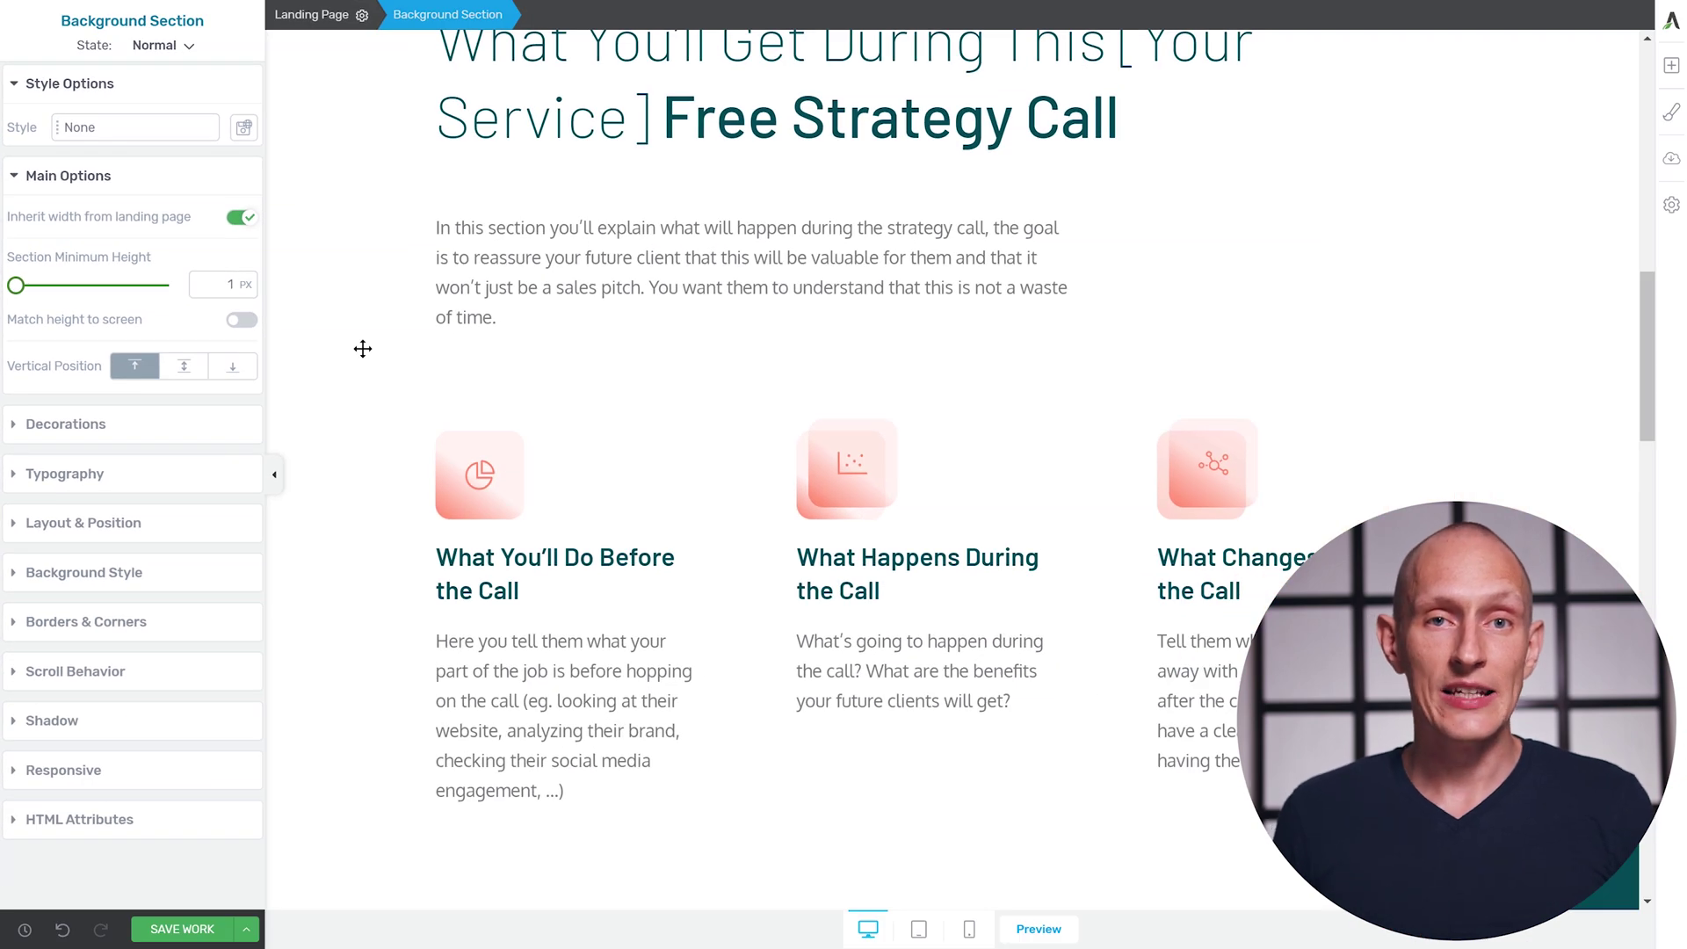
Edit the strategy call paragraph in Distraction Free Mode and start a new line in it
click(563, 305)
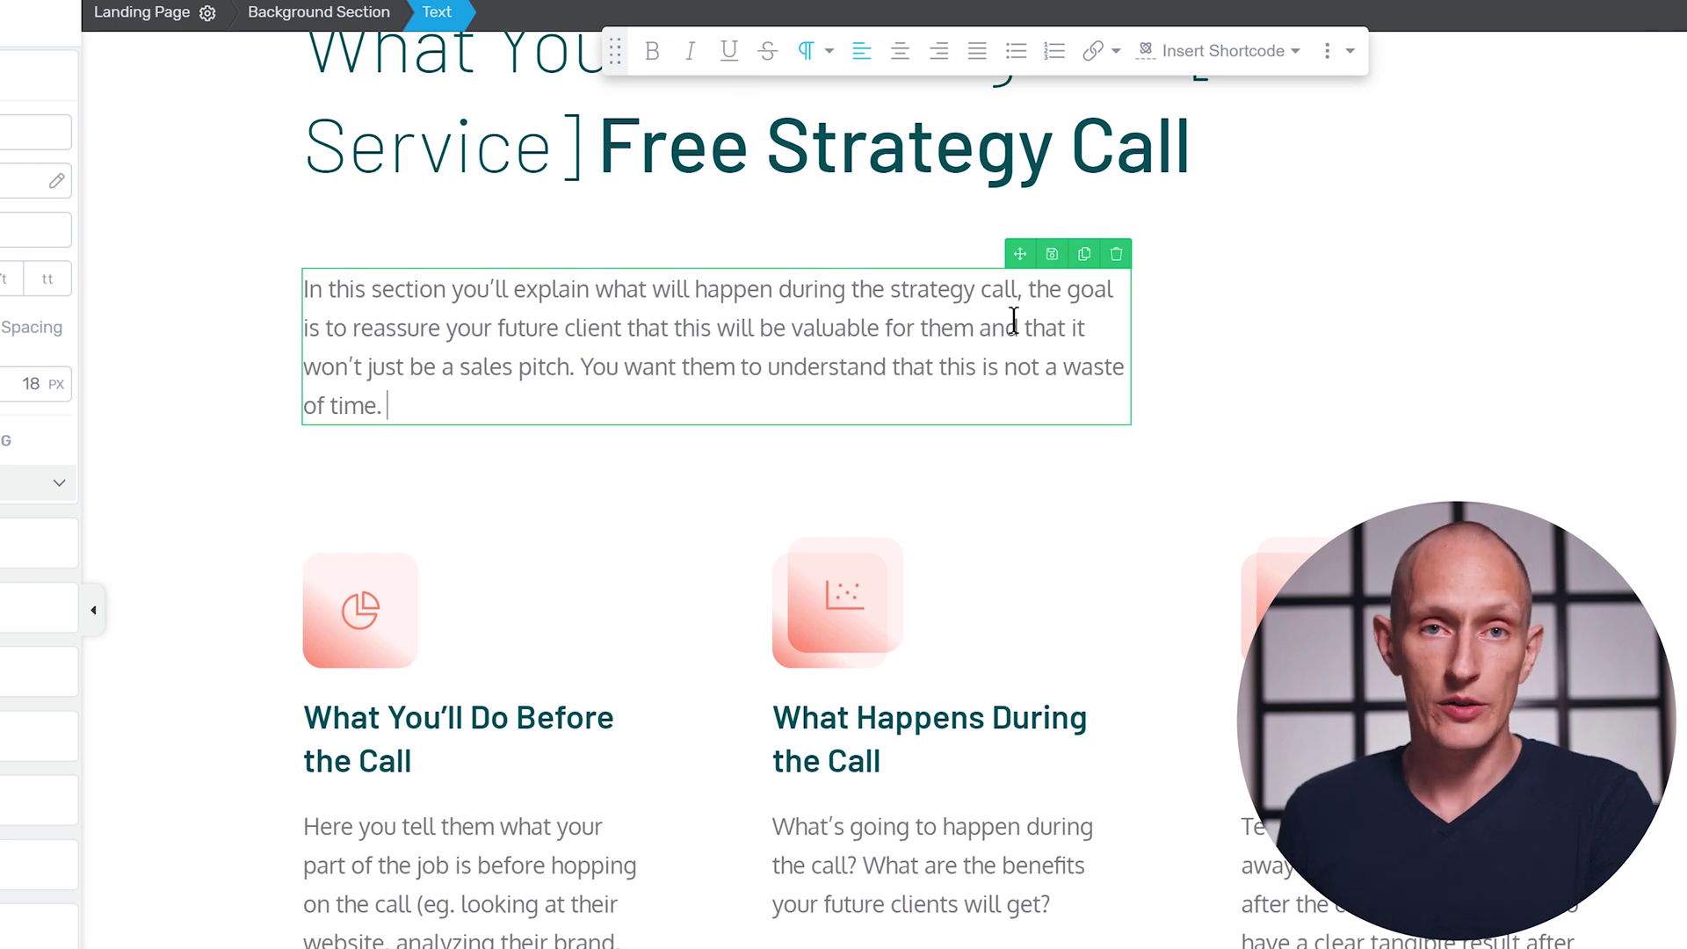
click(1341, 66)
click(1423, 145)
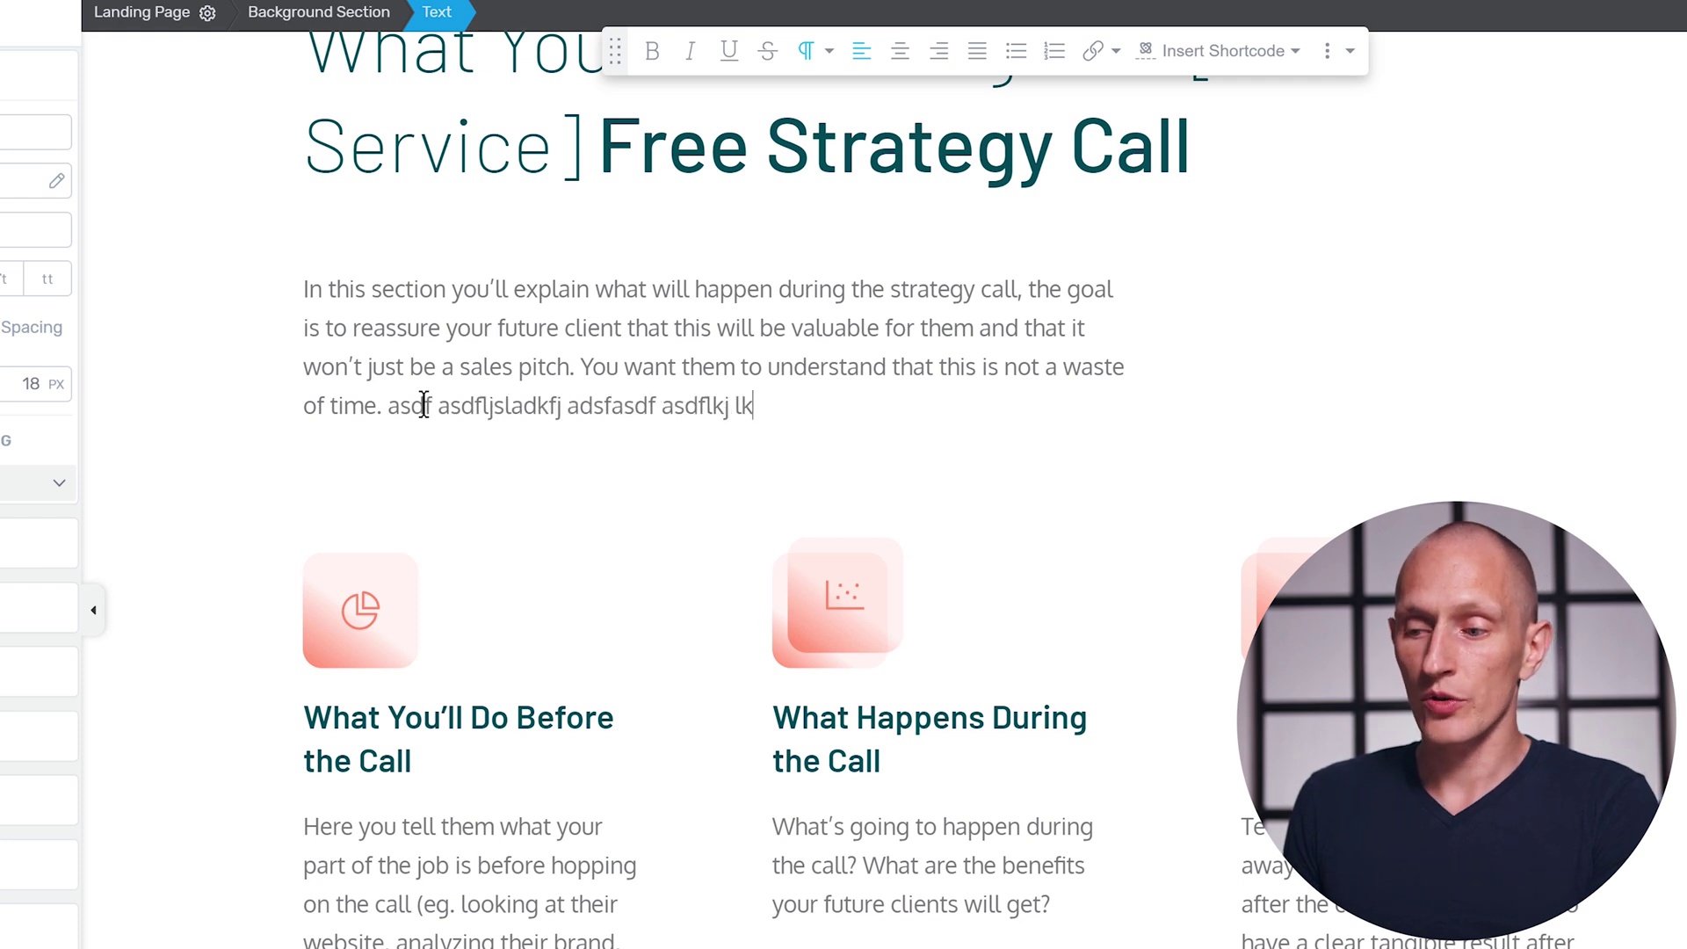
key(Return)
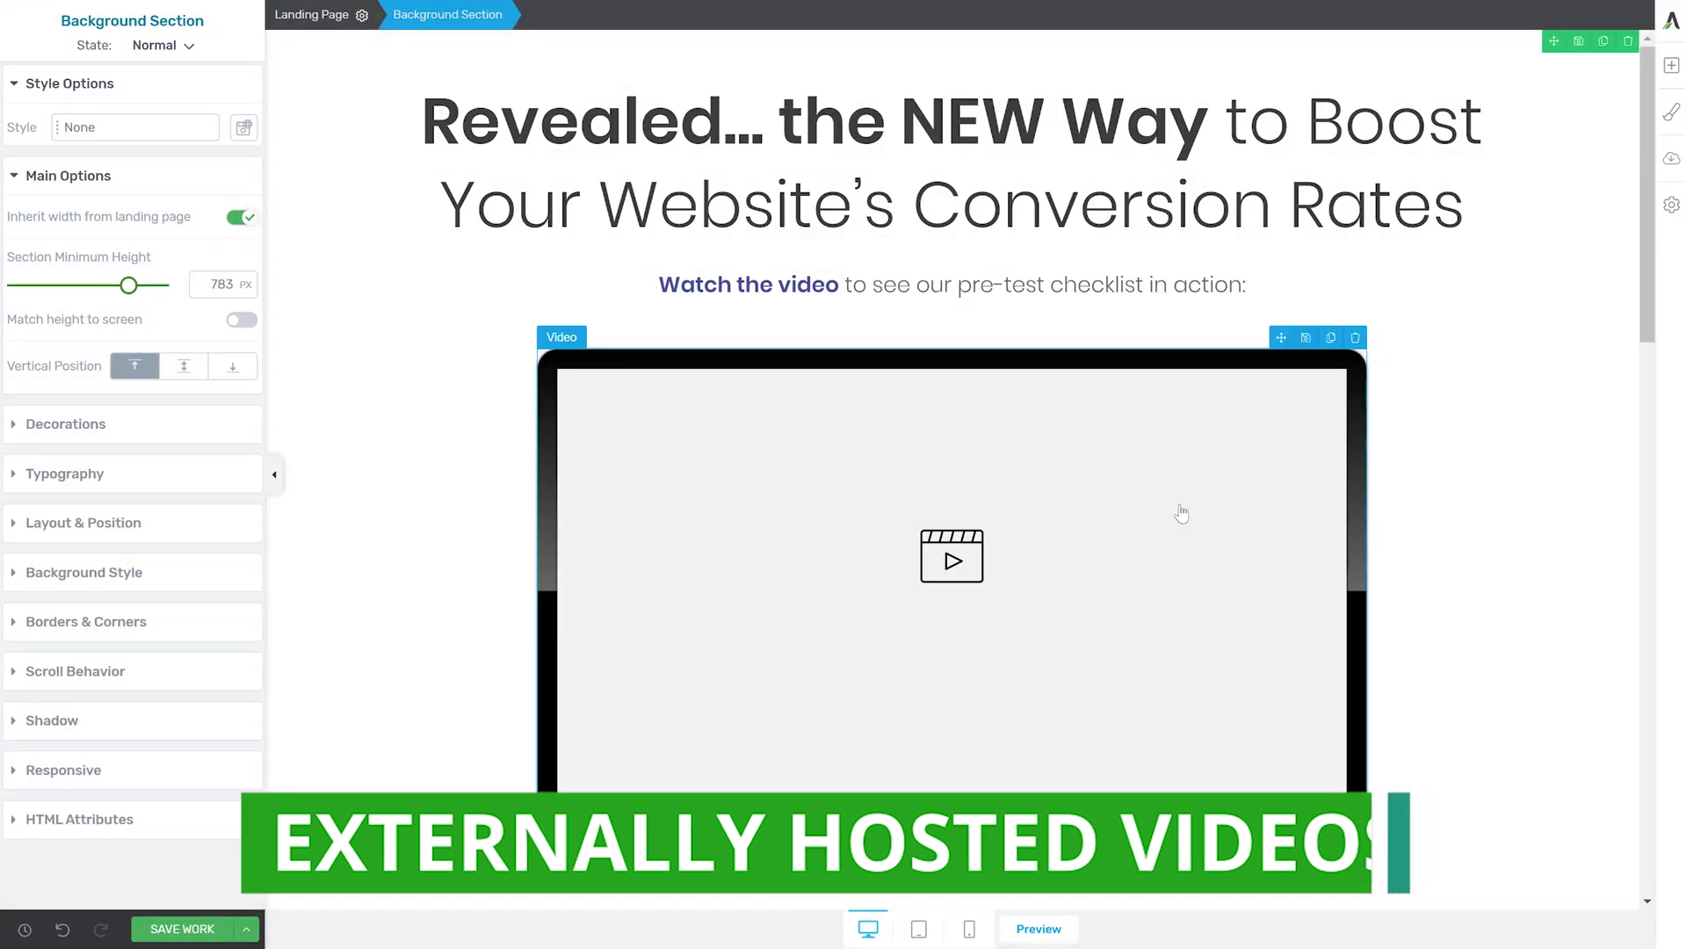
Set the Video element's source to Externally Hosted Video and paste the video URL
click(1178, 517)
click(176, 107)
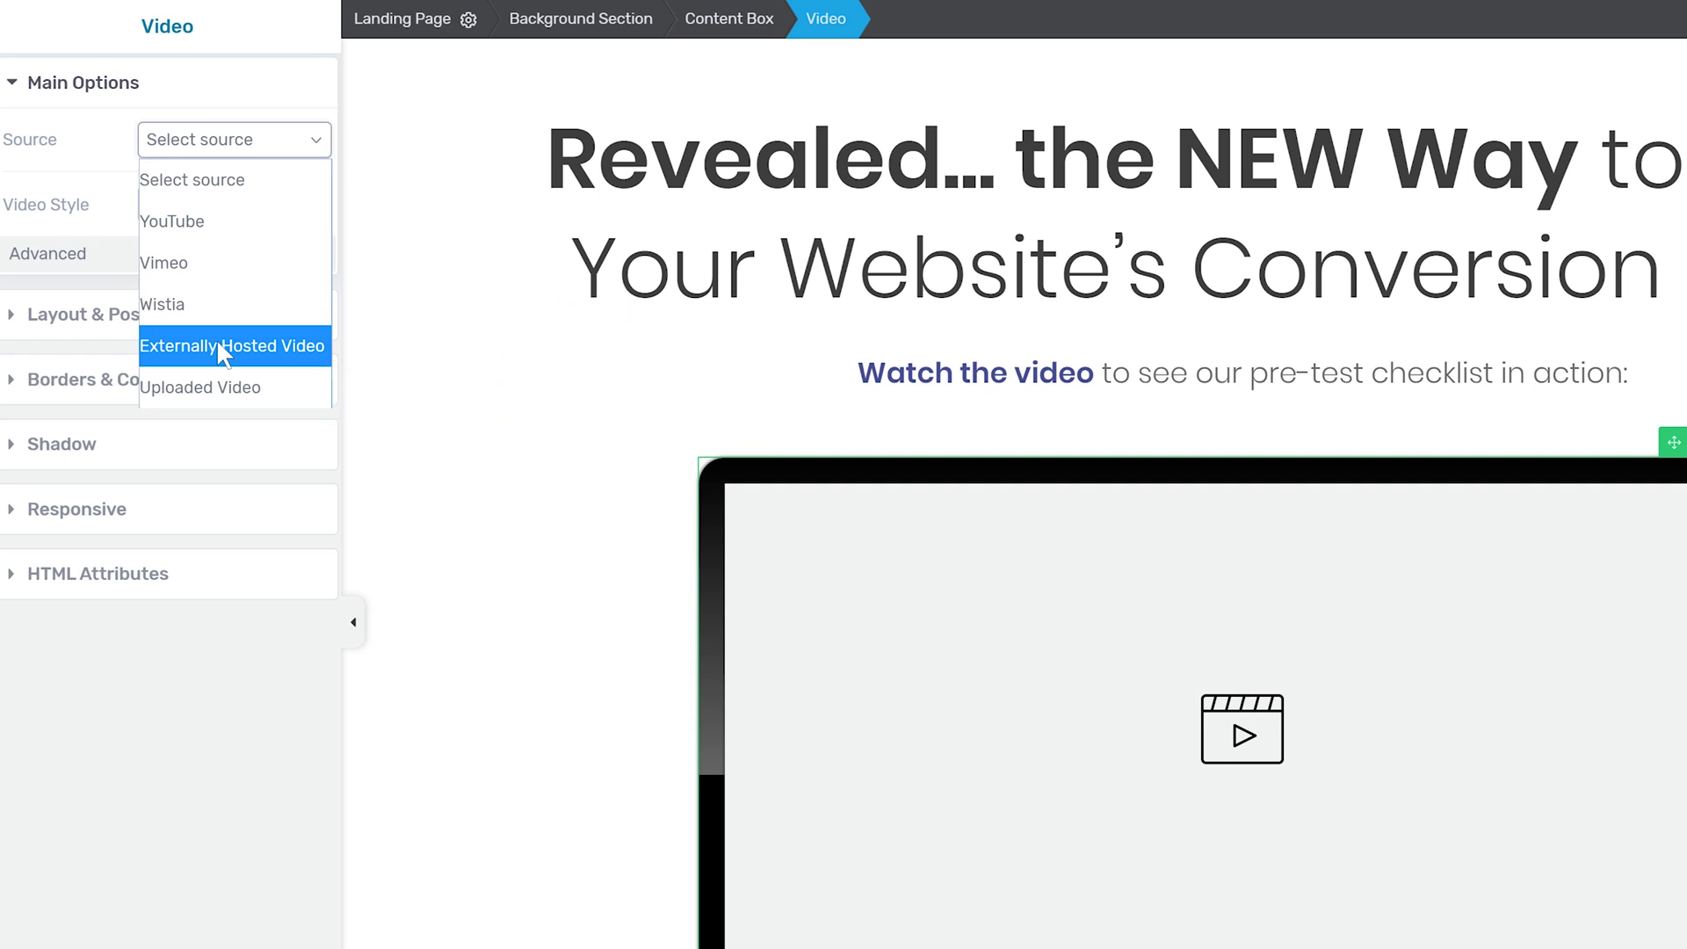
click(220, 344)
click(145, 230)
key(ctrl+v)
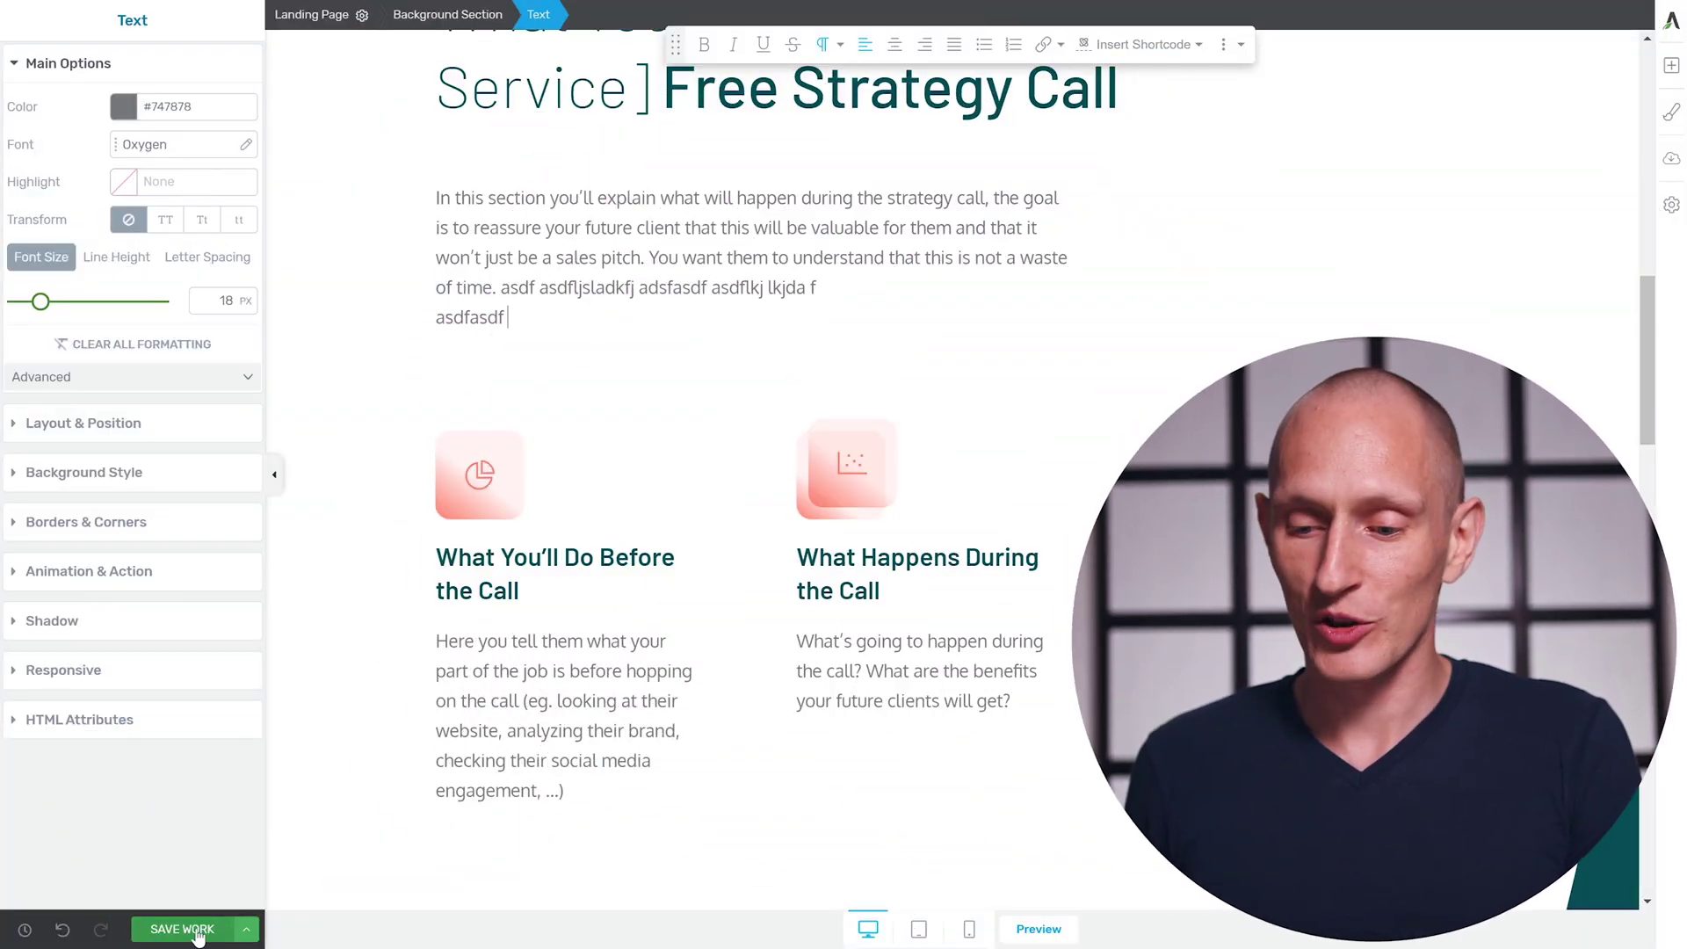
Show the Save Work options offering Save and Exit or Exit without saving
click(244, 930)
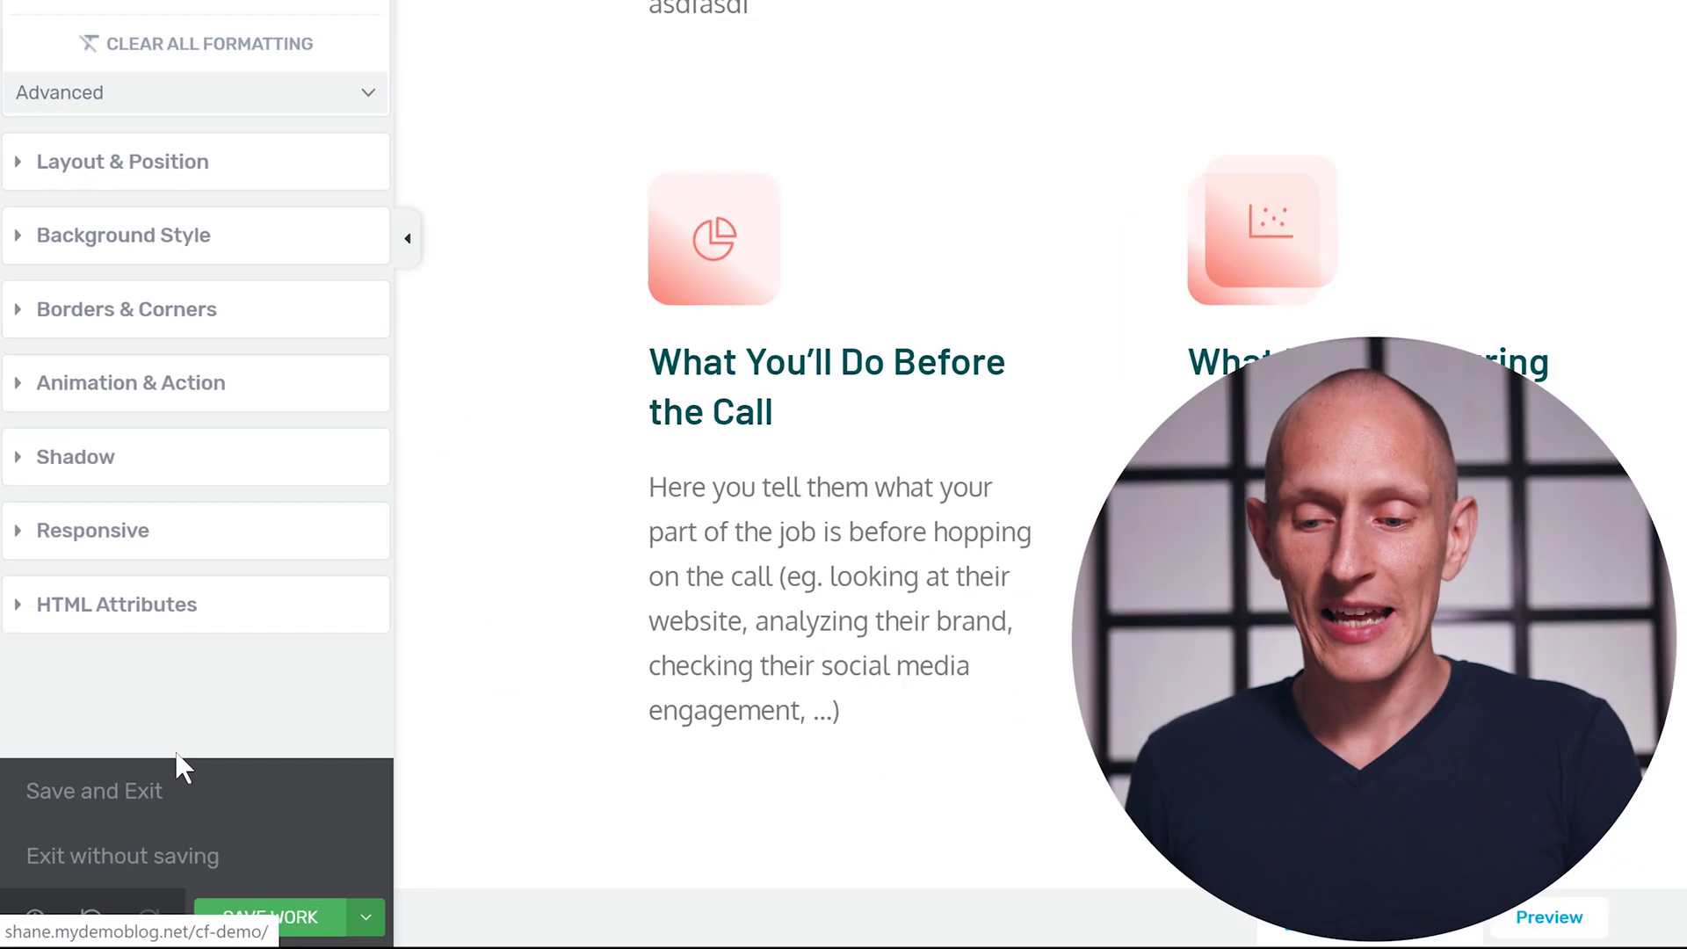